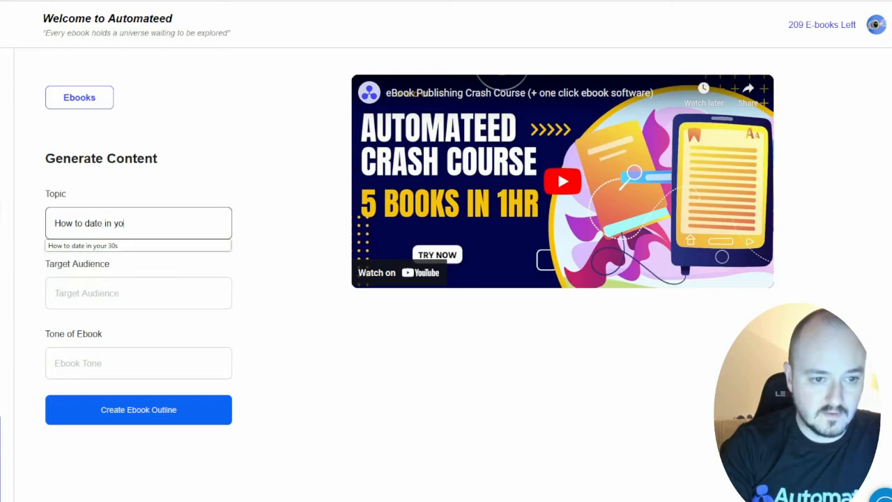
# Set the ebook's target audience to "single men".
pyautogui.click(133, 293)
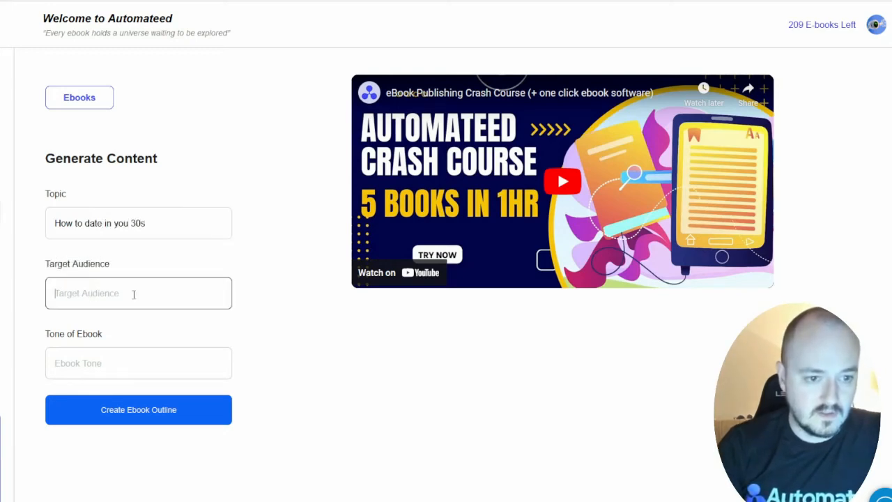
pyautogui.click(121, 294)
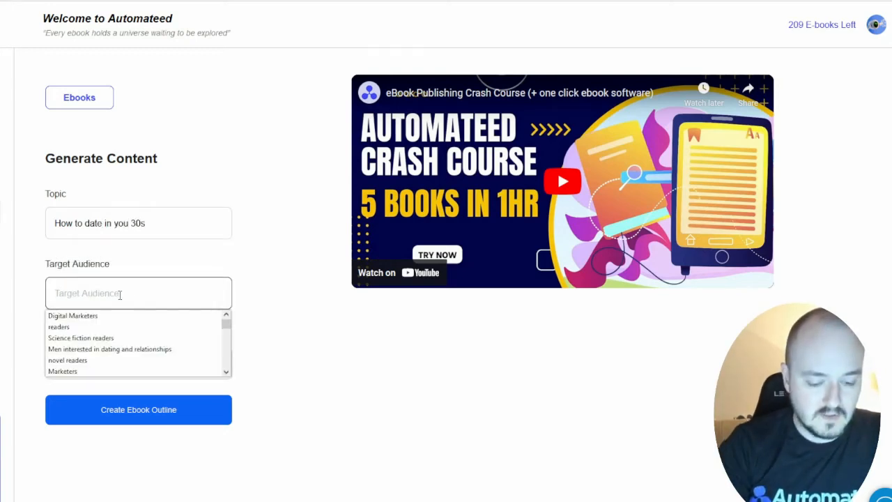
pyautogui.write('single men')
# Set the ebook tone to "engaging, motivating, from the first person" and generate the ebook outline.
pyautogui.click(100, 360)
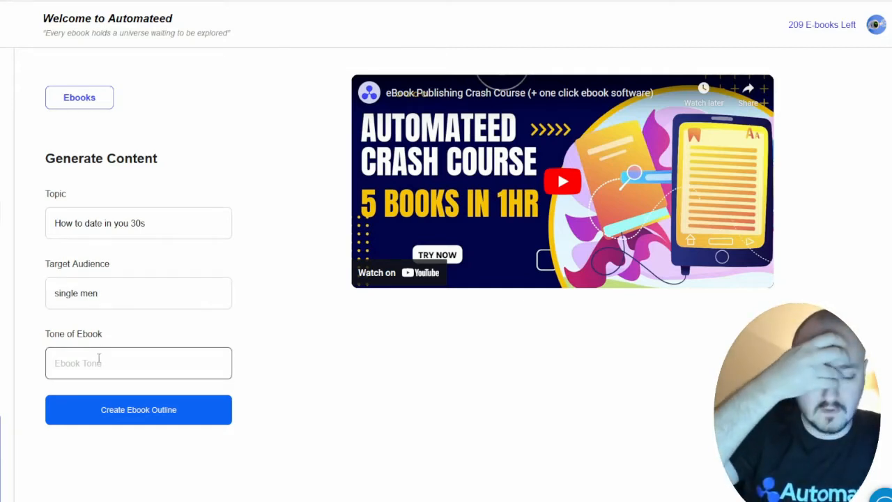
pyautogui.click(100, 360)
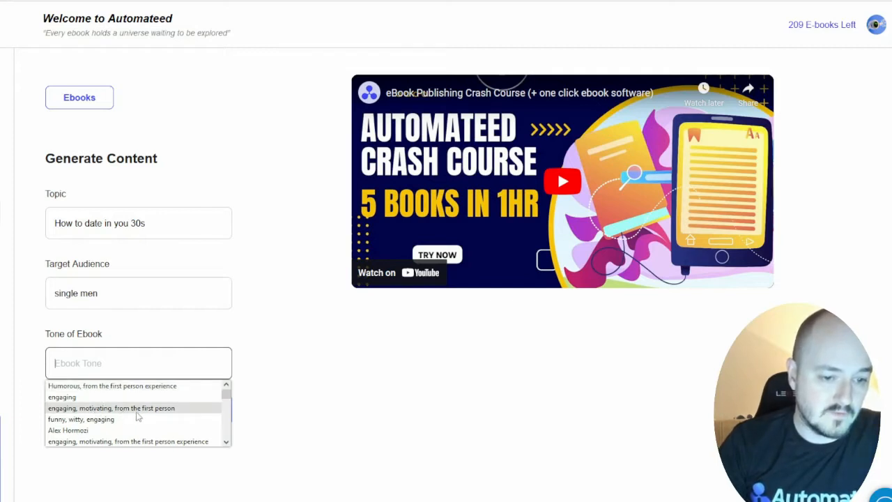
pyautogui.click(128, 367)
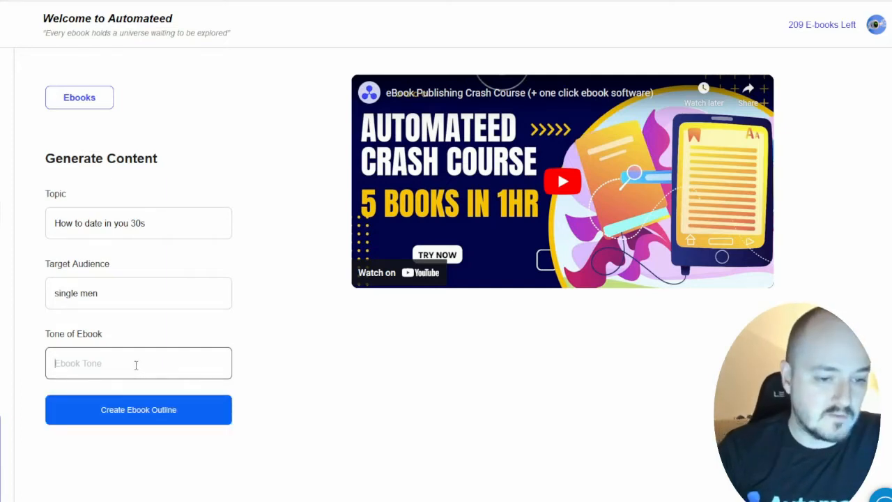
pyautogui.click(132, 368)
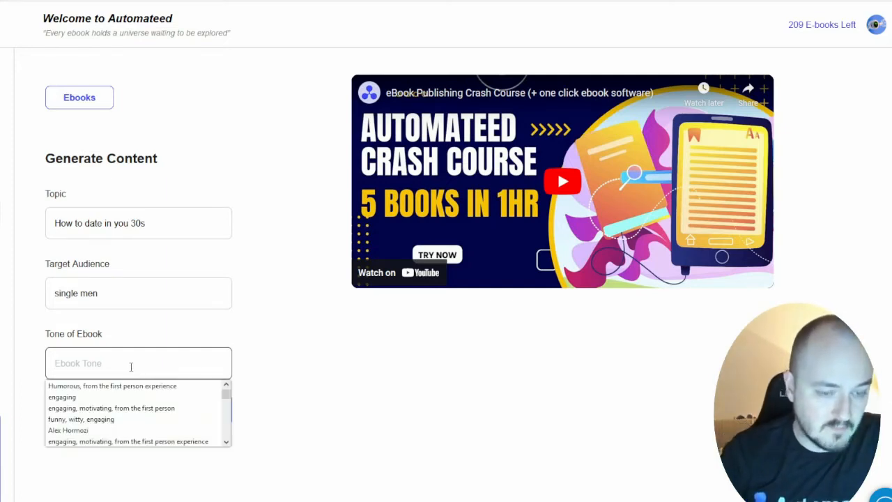
pyautogui.click(128, 409)
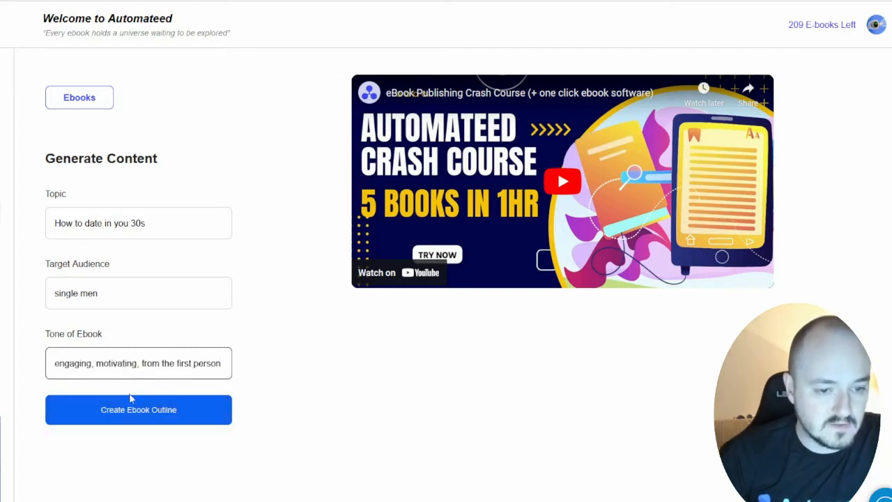
pyautogui.moveTo(211, 365); pyautogui.dragTo(189, 366)
pyautogui.click(279, 378)
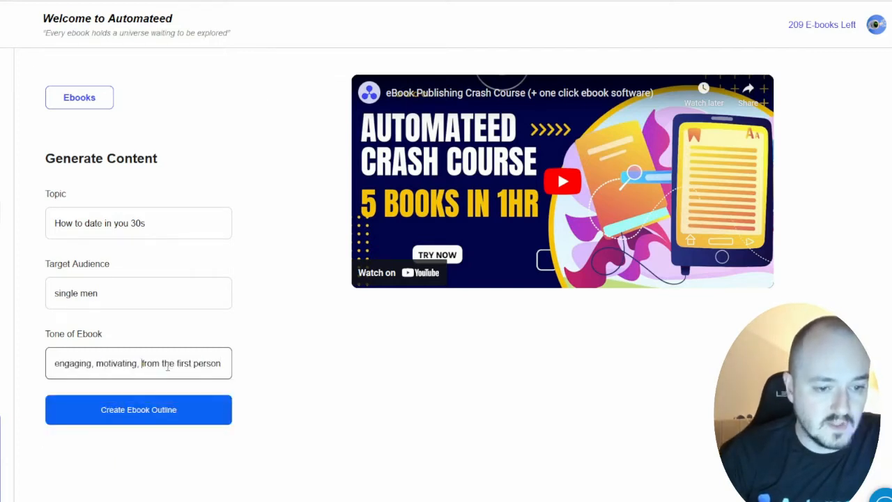
pyautogui.click(119, 416)
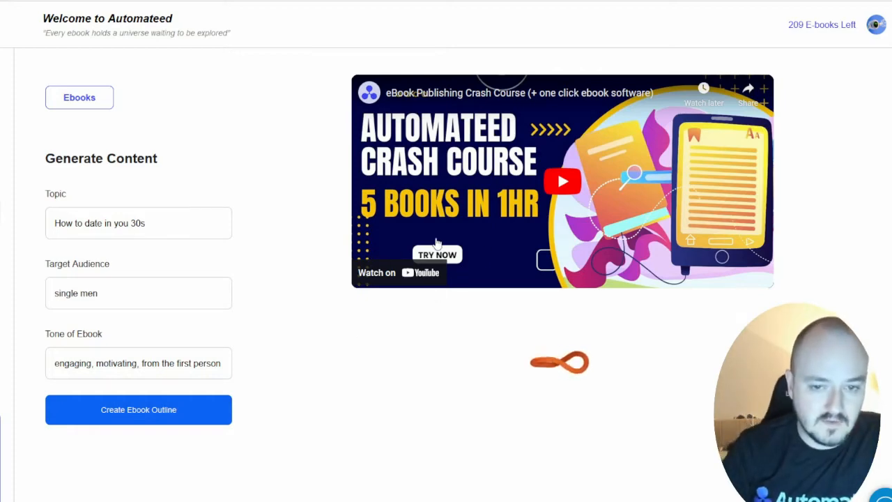
# Review the generated outline through to its last chapter and return to its beginning.
pyautogui.scroll(-6, 496, 243)
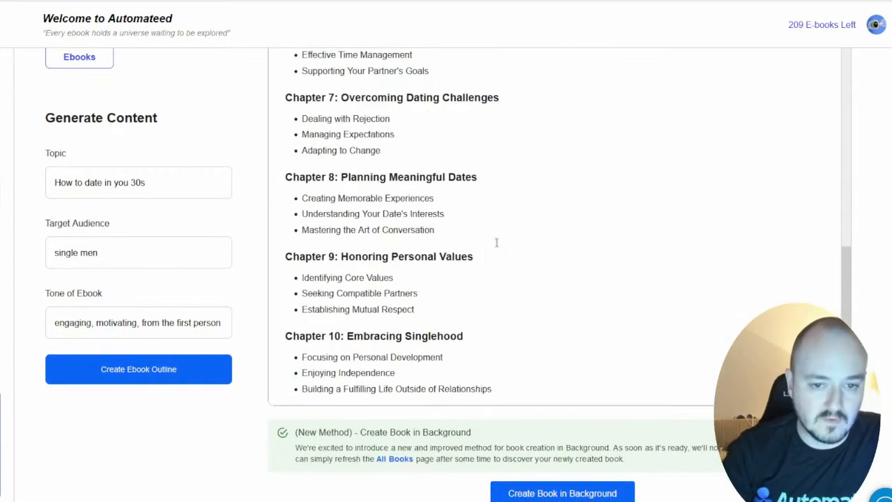
pyautogui.moveTo(531, 400); pyautogui.dragTo(283, 122)
pyautogui.click(488, 209)
pyautogui.scroll(-7, 493, 259)
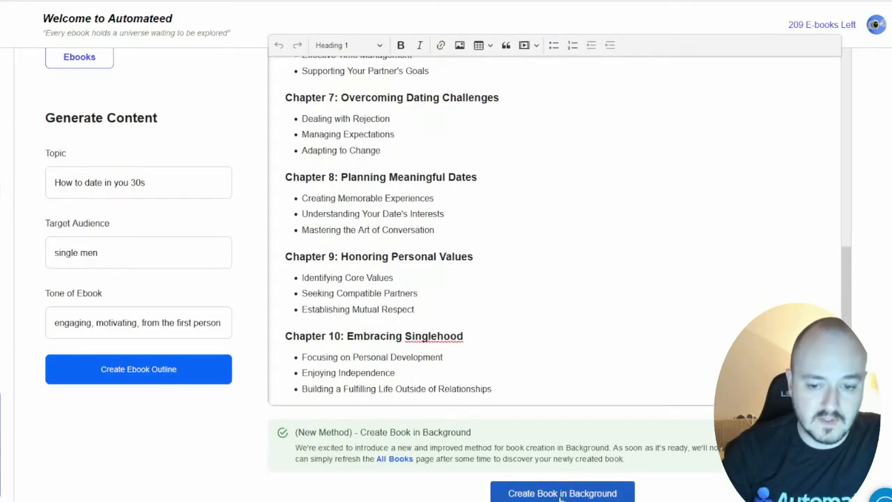
pyautogui.scroll(10, 523, 412)
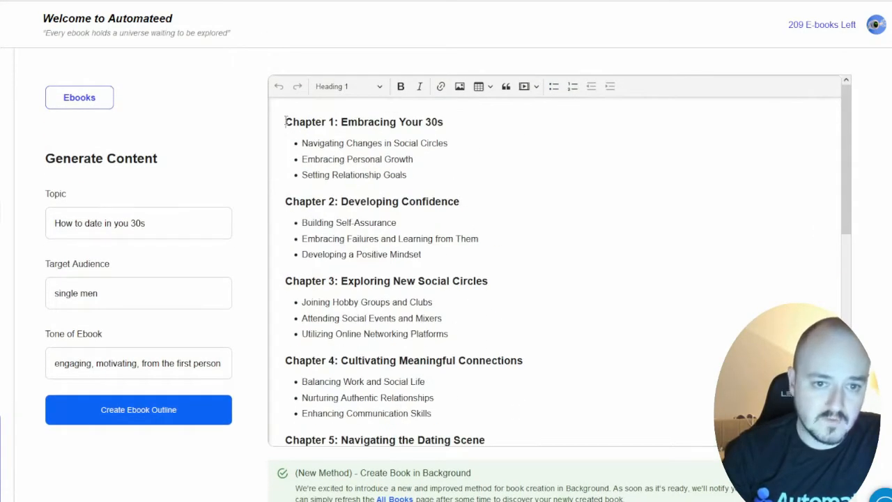
# Examine the Chapter 1 section of the outline, checking the chapter heading style and the subtopics beneath it.
pyautogui.moveTo(286, 121); pyautogui.dragTo(283, 202)
pyautogui.click(474, 192)
pyautogui.click(305, 201)
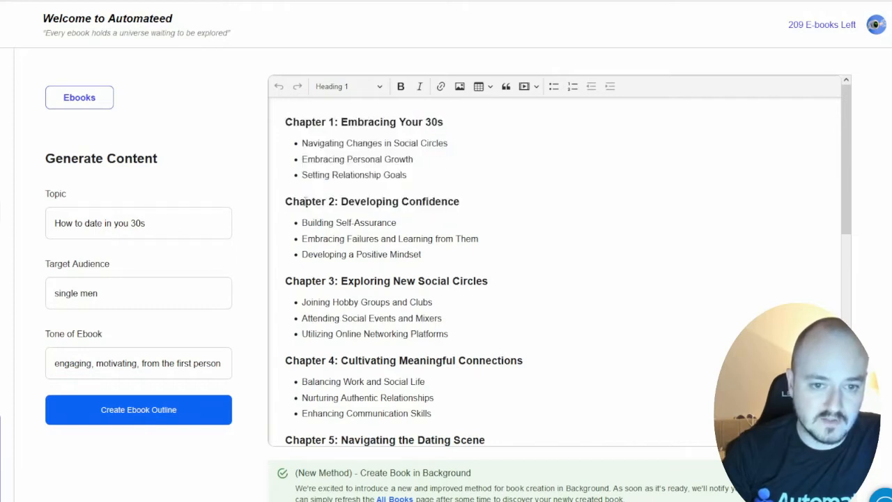
pyautogui.click(338, 90)
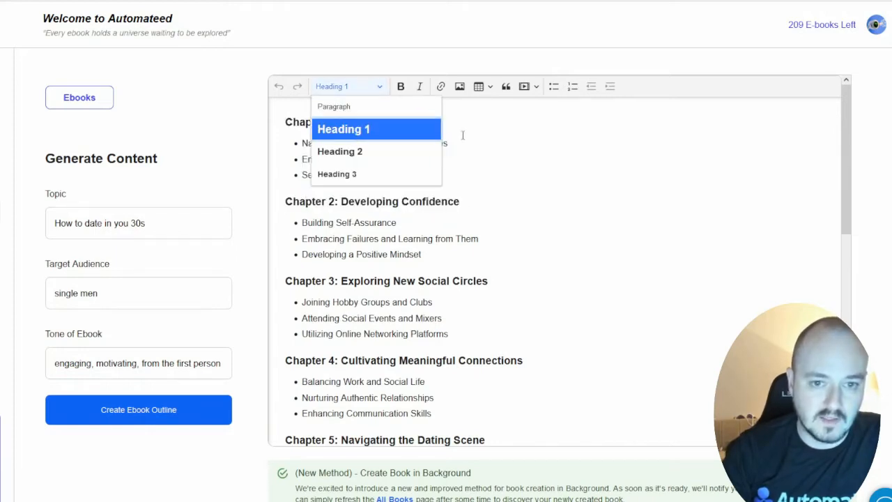
pyautogui.click(418, 177)
pyautogui.moveTo(419, 177); pyautogui.dragTo(301, 143)
pyautogui.click(417, 178)
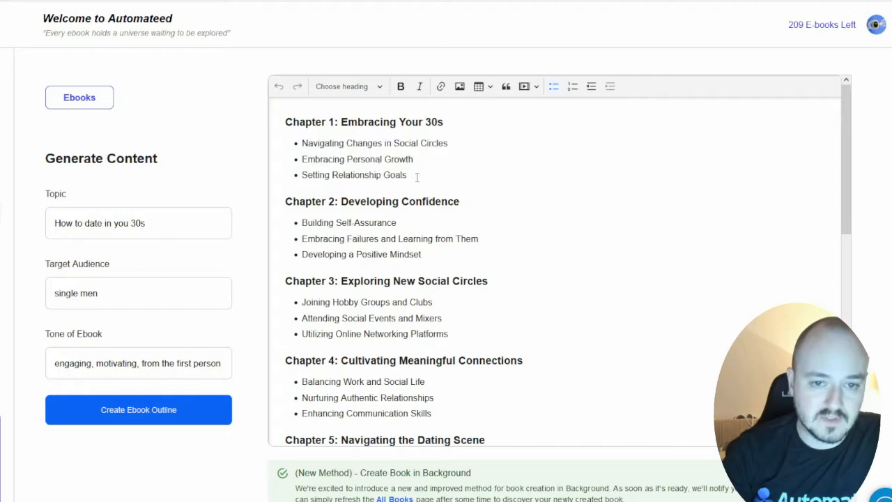
pyautogui.moveTo(417, 176); pyautogui.dragTo(303, 144)
pyautogui.click(519, 120)
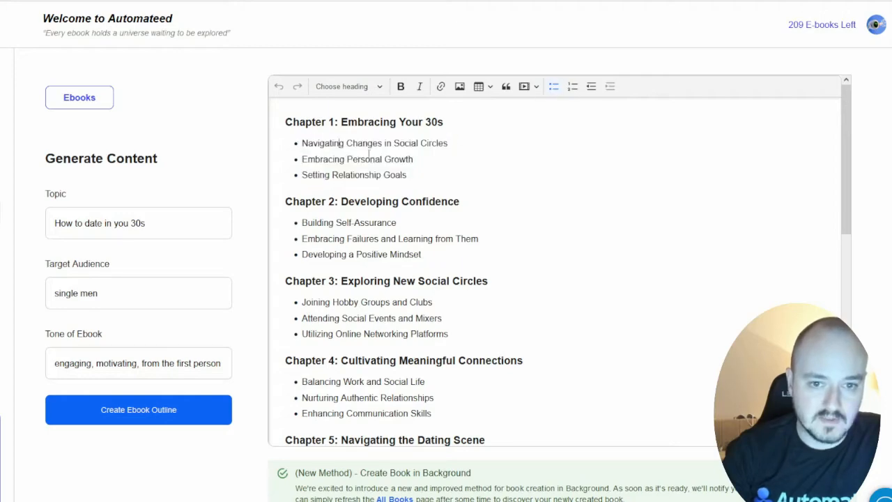
# Examine the outline's closing chapters, checking the headings of Chapters 8, 9 and 10.
pyautogui.scroll(-8, 470, 279)
pyautogui.click(463, 337)
pyautogui.moveTo(463, 336); pyautogui.dragTo(286, 336)
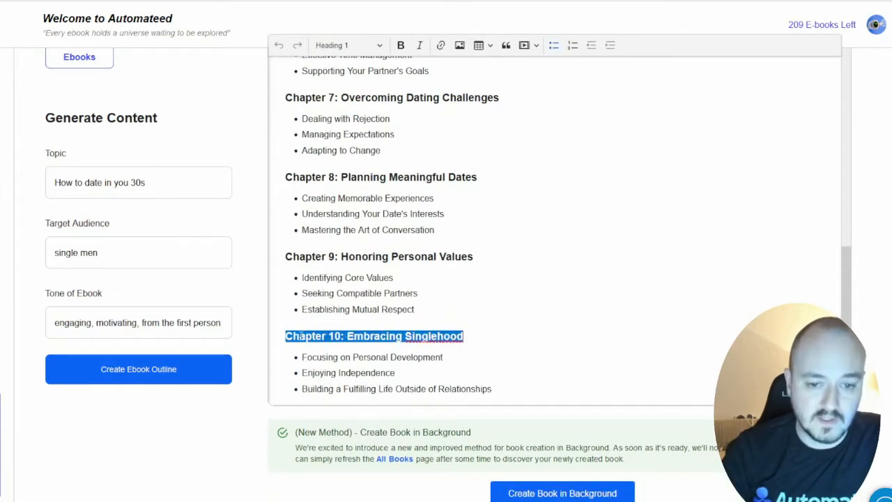
pyautogui.doubleClick(358, 258)
pyautogui.click(359, 258)
pyautogui.tripleClick(369, 183)
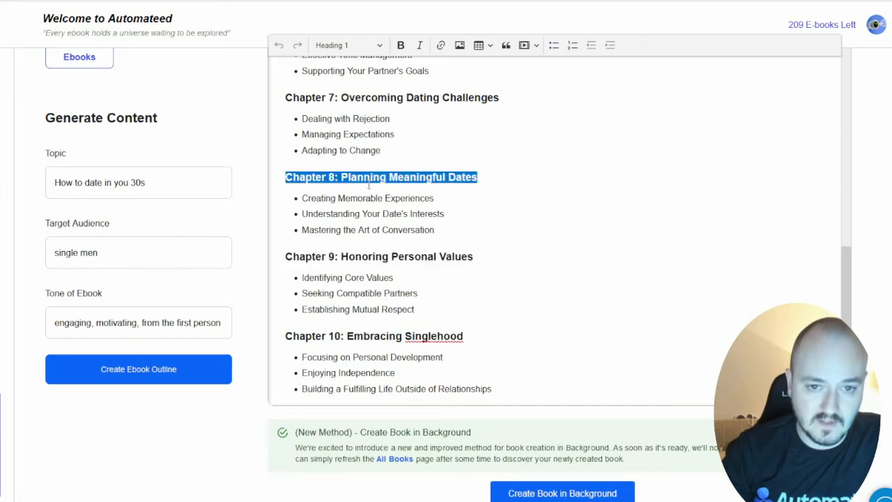
pyautogui.click(501, 388)
pyautogui.scroll(6, 414, 276)
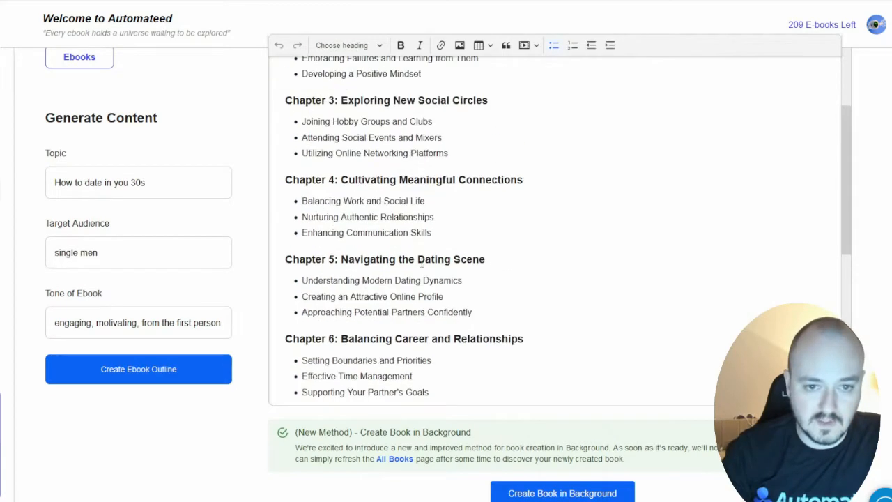
# Start creating the book in the background from the outline and open the list of ebooks.
pyautogui.scroll(-7, 474, 317)
pyautogui.click(557, 494)
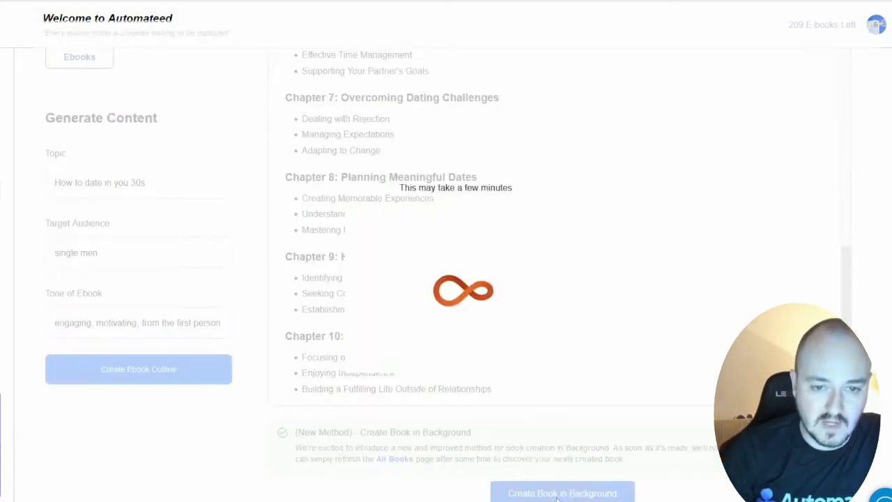
pyautogui.click(391, 298)
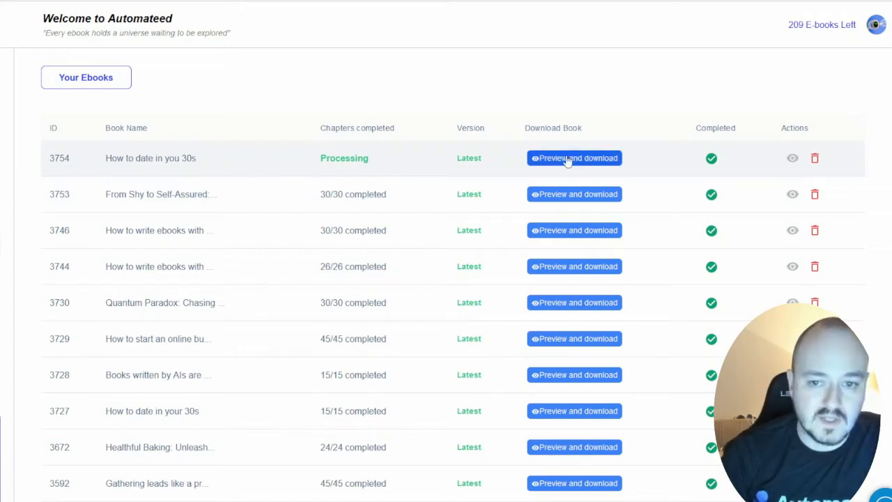
# View the details page of the book "How to date in you 30s" and return to the ebook list.
pyautogui.click(158, 172)
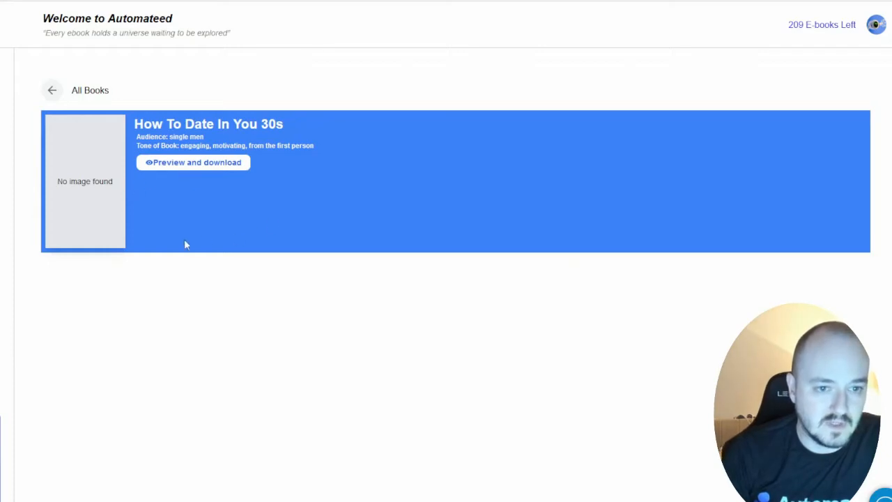
pyautogui.click(52, 93)
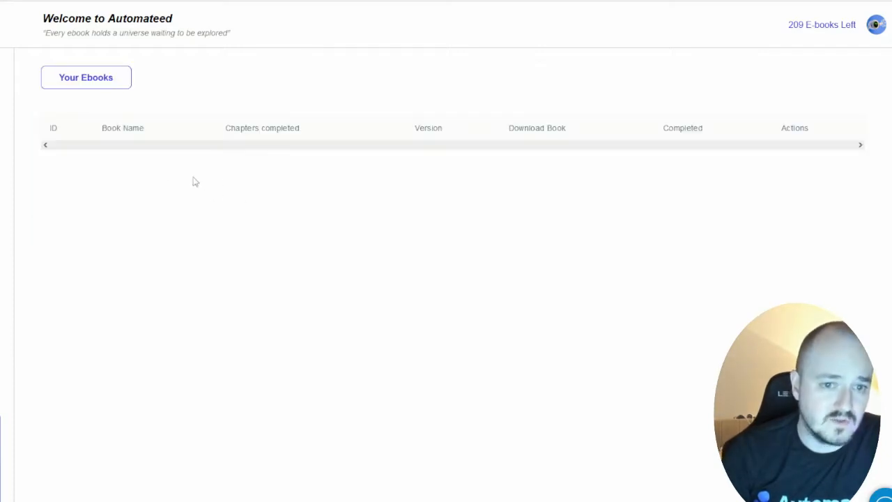
# Open the "From Shy to Self-Assured" book, look through its chapters and inspect the text of "The Importance of Confidence".
pyautogui.click(167, 199)
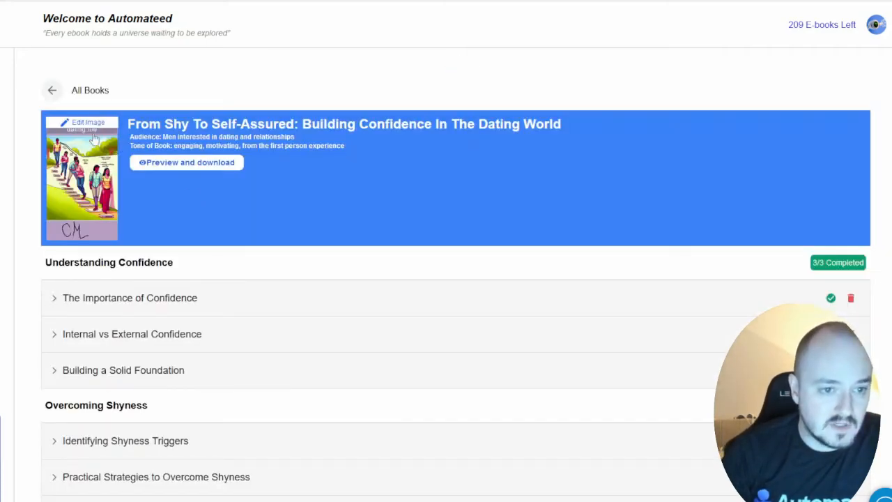
pyautogui.scroll(-6, 163, 293)
pyautogui.scroll(6, 67, 219)
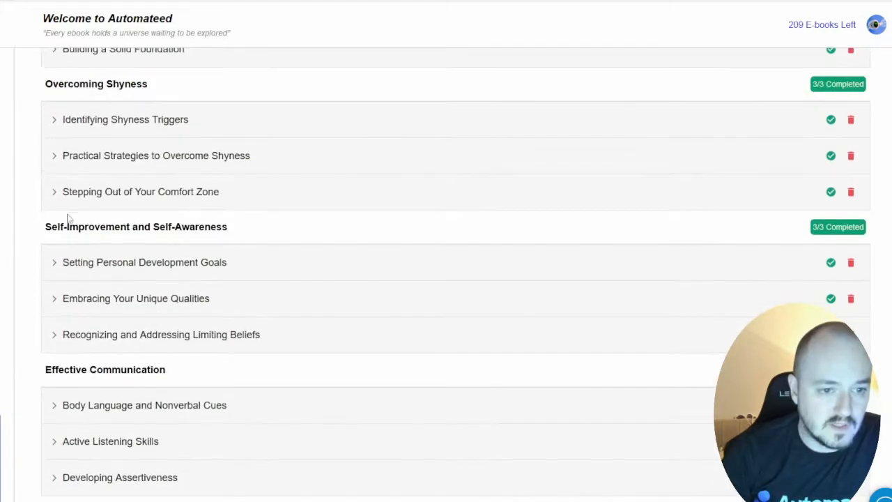
pyautogui.click(69, 305)
pyautogui.scroll(-5, 69, 325)
pyautogui.scroll(5, 74, 315)
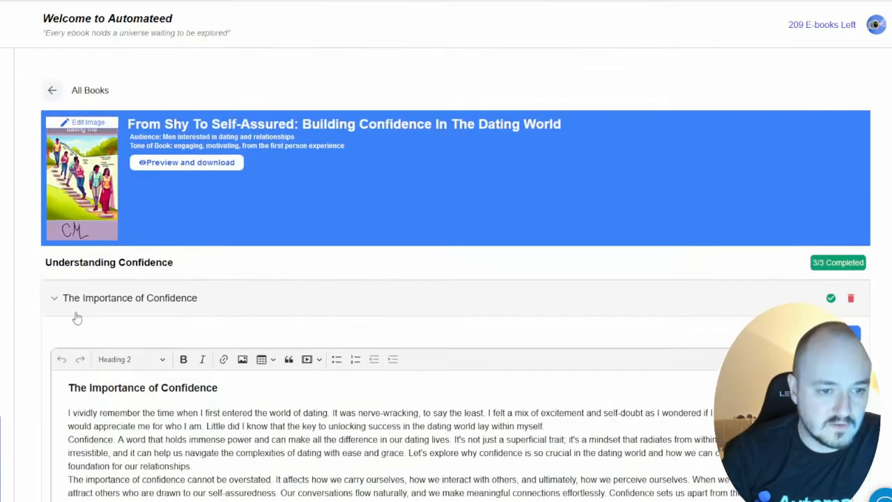
pyautogui.click(94, 310)
# Append "qweddwq" to the heading inside the "Practical Strategies to Overcome Shyness" section and save the chapter.
pyautogui.scroll(-3, 429, 319)
pyautogui.scroll(-10, 429, 319)
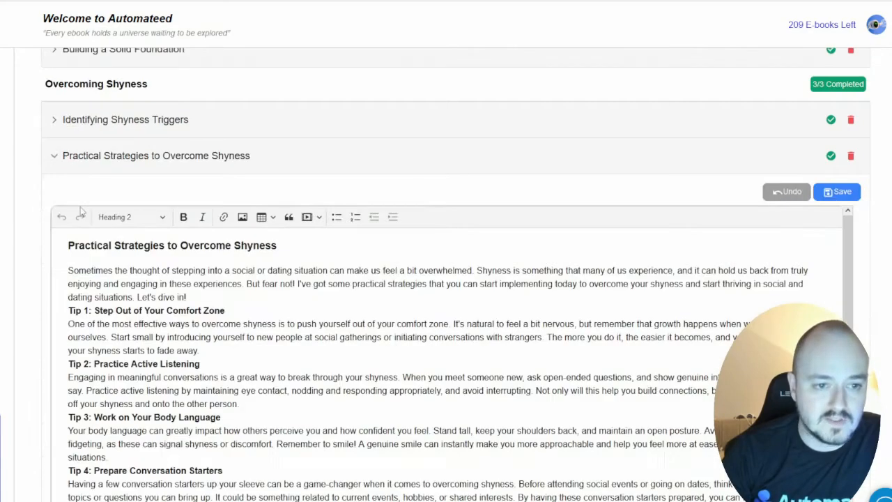
pyautogui.click(315, 246)
pyautogui.write('qweqwe')
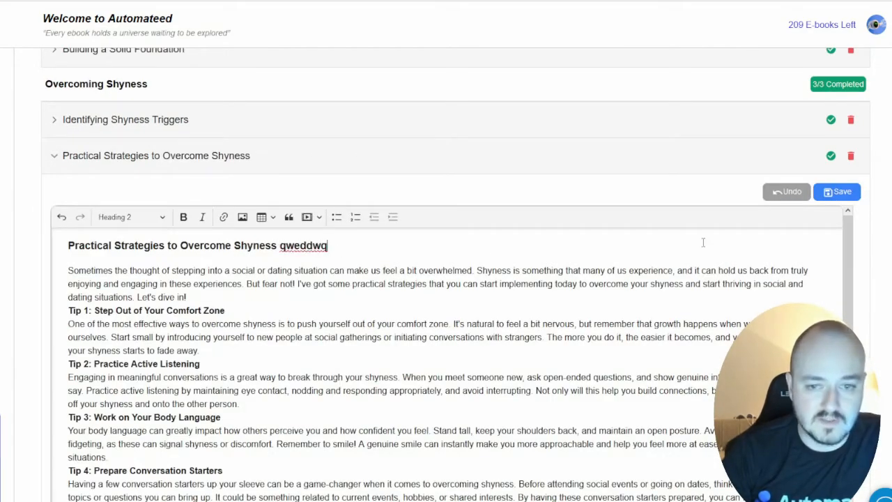
pyautogui.click(829, 197)
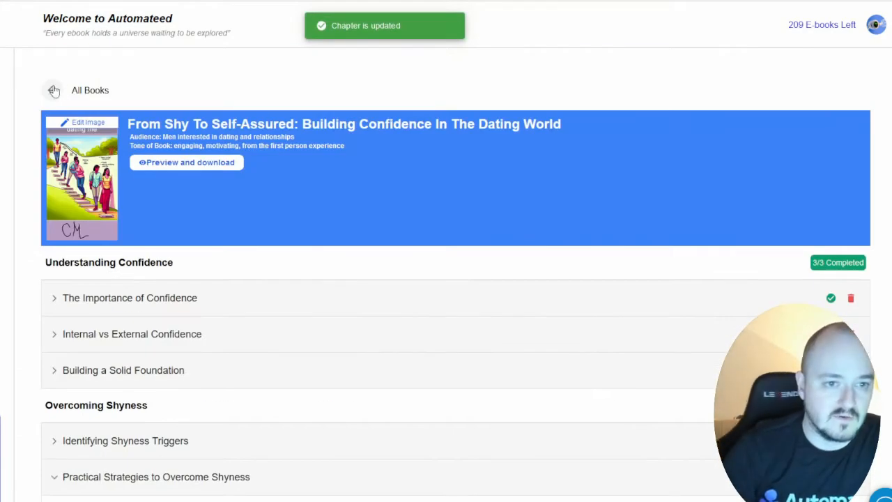
# Open the book's download preview, bring up PDF printing for it and look through the print pages.
pyautogui.click(164, 164)
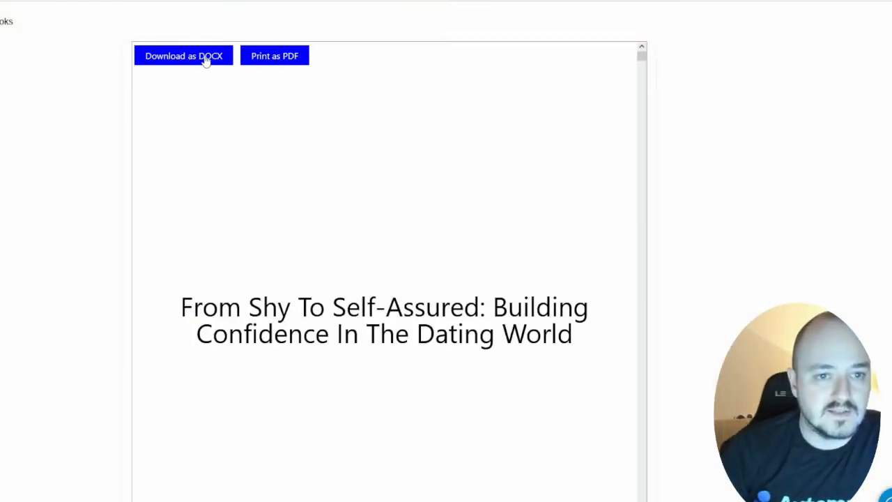
pyautogui.click(266, 60)
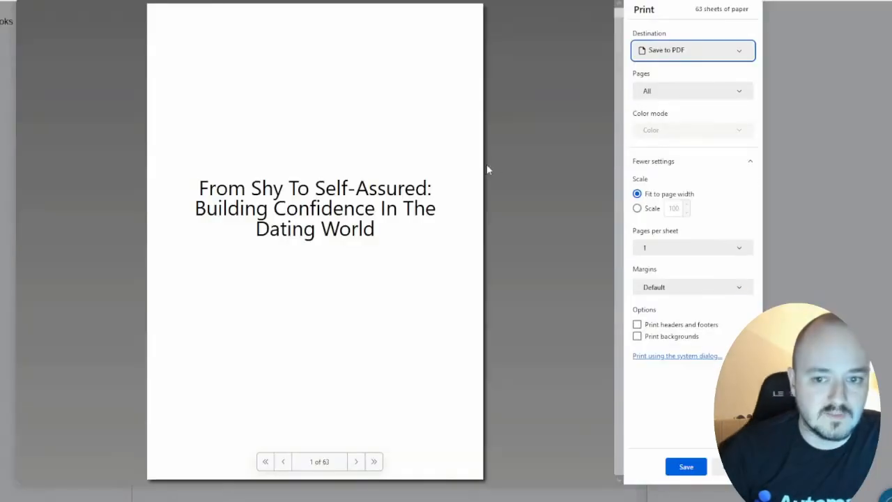
pyautogui.scroll(-20, 592, 280)
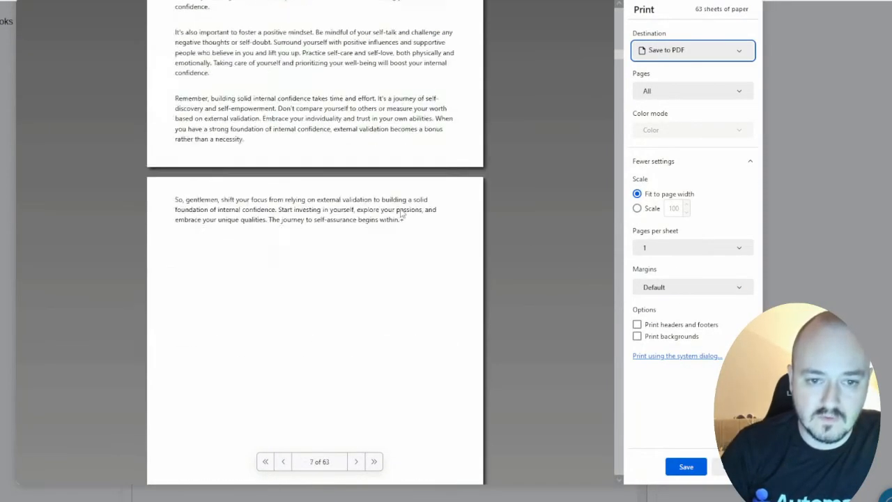
# Try the PDF print preview with and without headers and footers, leaving them turned on.
pyautogui.click(637, 325)
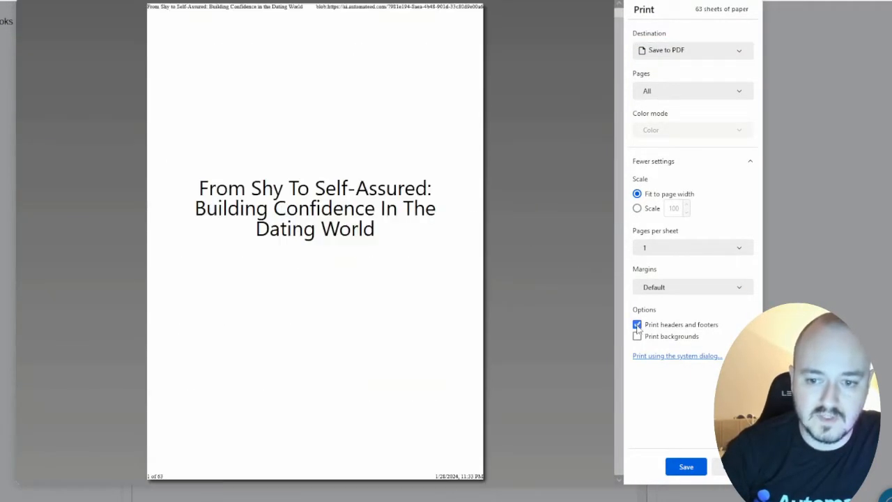
pyautogui.click(637, 325)
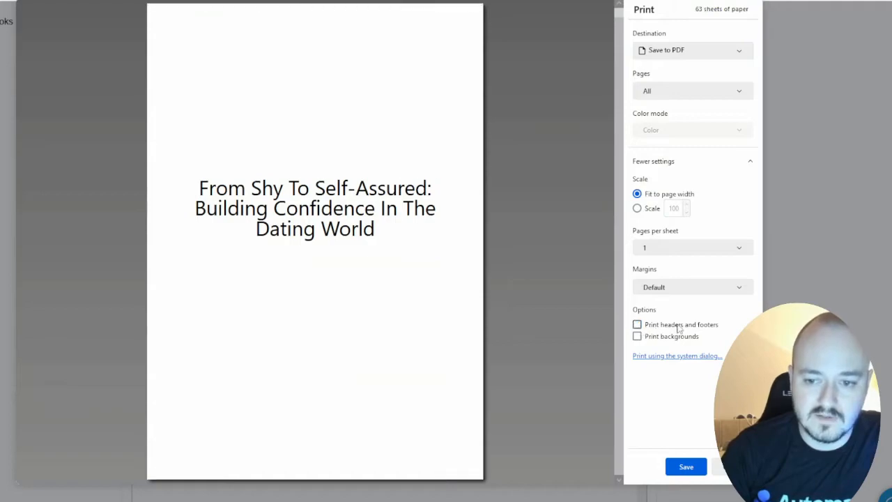
pyautogui.click(637, 325)
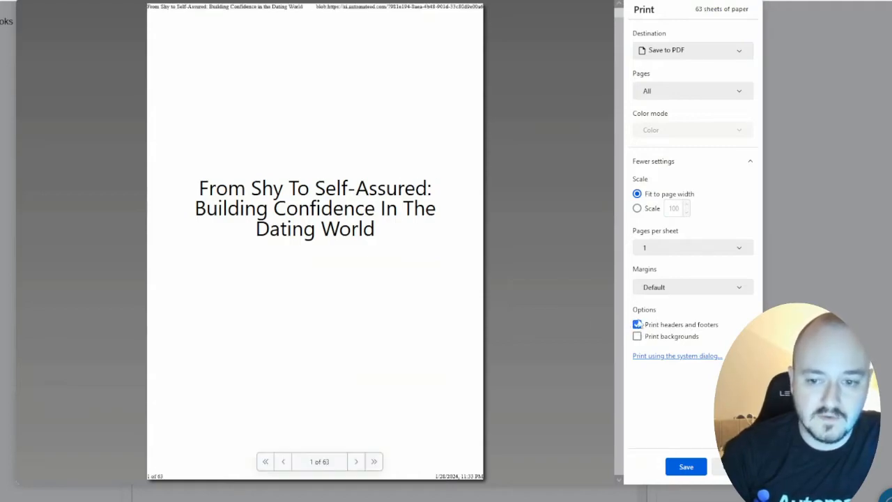
# Check further print pages, turn off headers and footers, and save the ebook as a PDF.
pyautogui.scroll(-20, 375, 277)
pyautogui.scroll(-10, 377, 265)
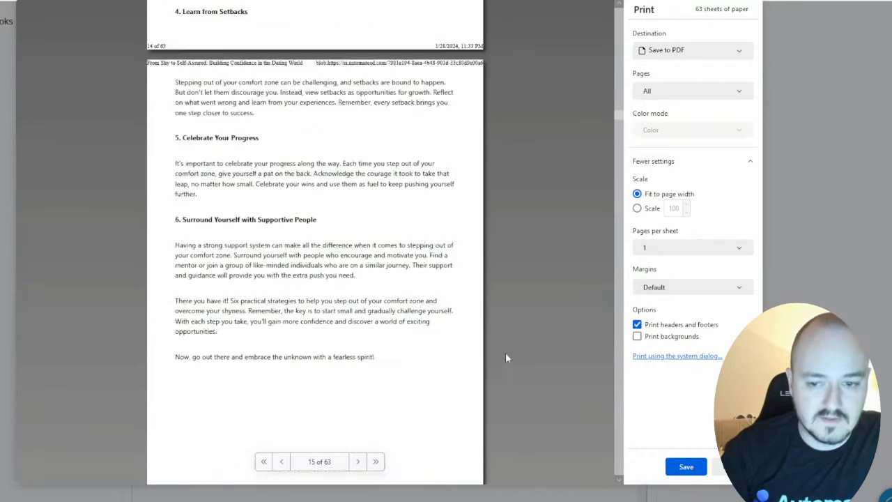
pyautogui.click(637, 325)
pyautogui.click(686, 466)
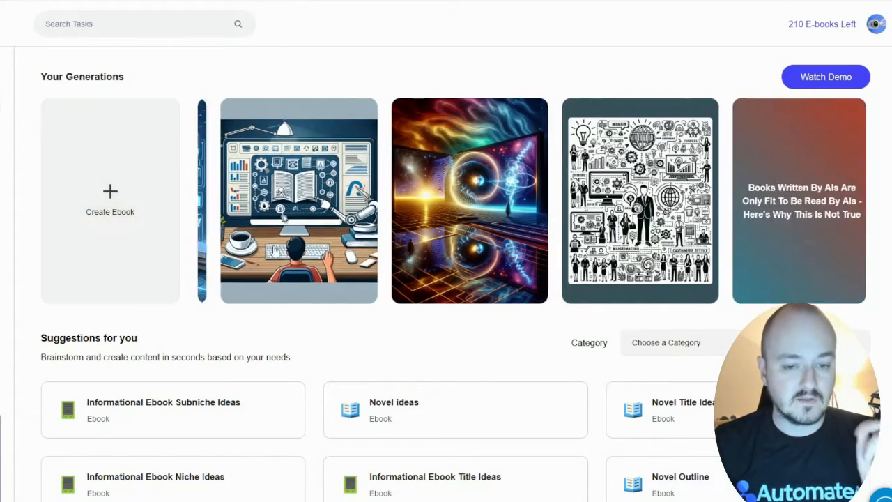
# Look through the dashboard's suggested content tools, from ebook and course ideas to marketing, copywriting and SEO frameworks.
pyautogui.scroll(-5, 329, 371)
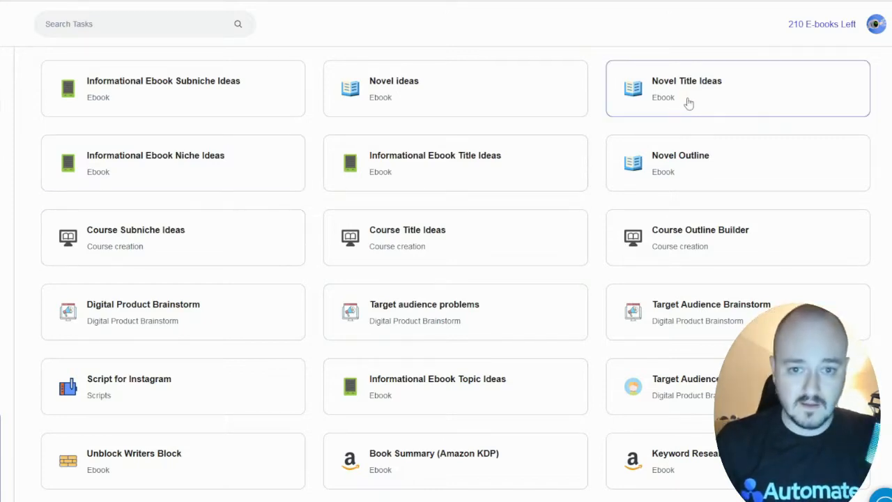
pyautogui.scroll(-5, 313, 266)
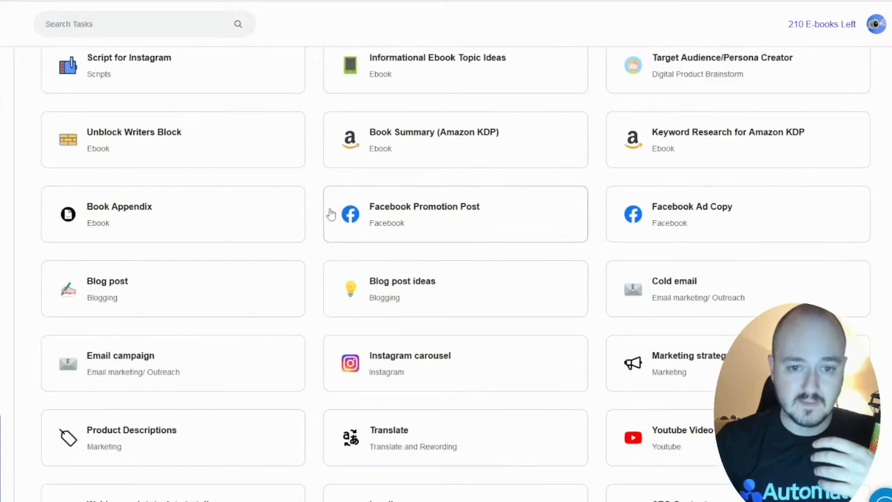
pyautogui.scroll(5, 331, 214)
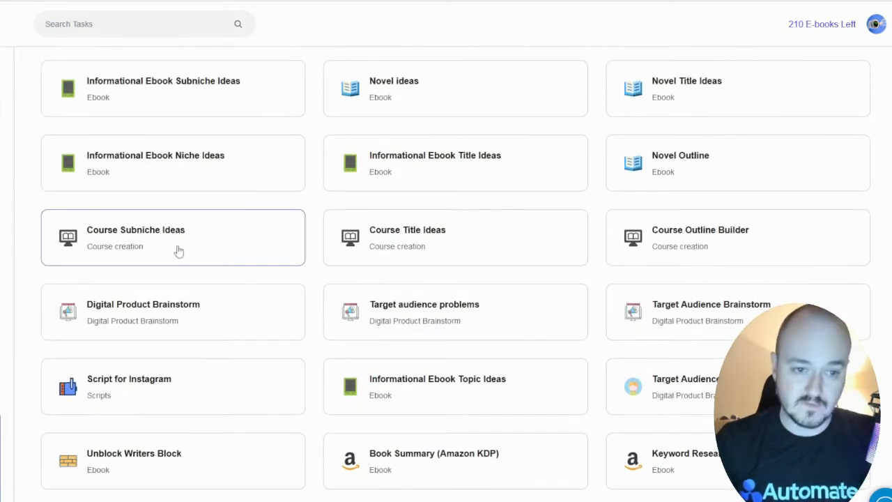
pyautogui.scroll(-5, 354, 260)
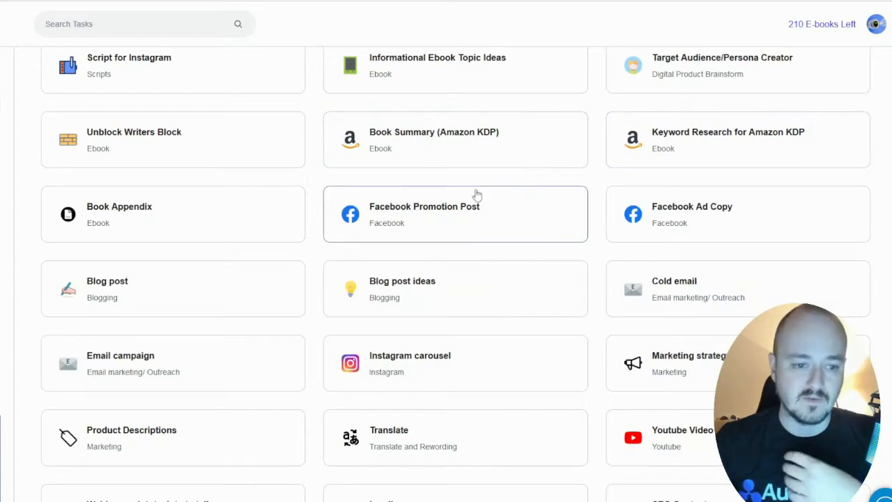
pyautogui.scroll(5, 492, 195)
pyautogui.scroll(-5, 518, 260)
pyautogui.scroll(-5, 418, 247)
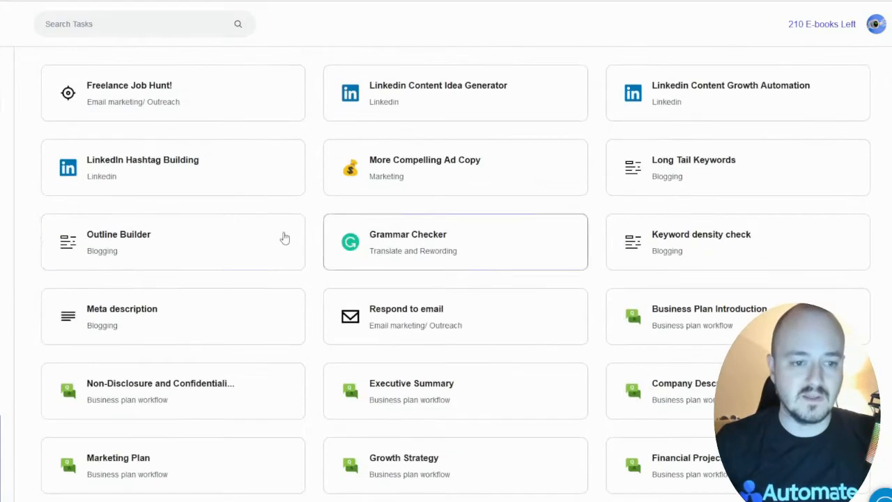
pyautogui.scroll(-5, 488, 310)
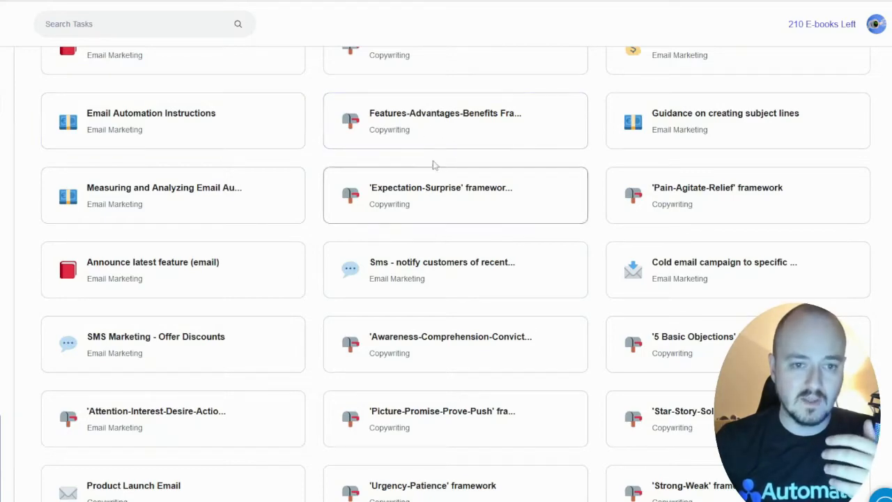
pyautogui.scroll(-5, 349, 211)
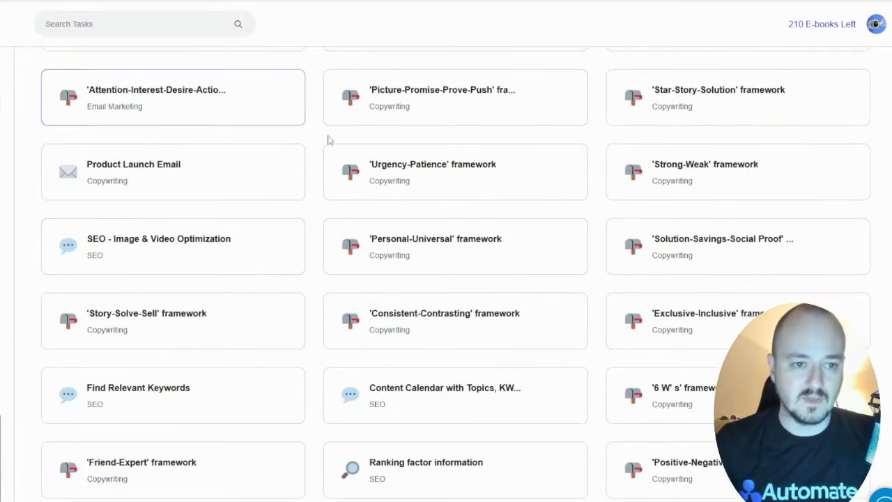
pyautogui.scroll(15, 424, 193)
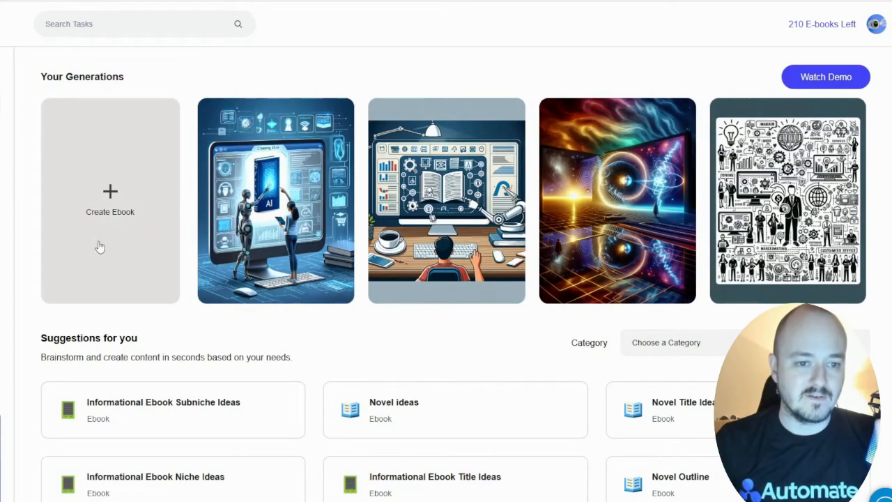
pyautogui.scroll(-5, 114, 229)
pyautogui.scroll(5, 363, 131)
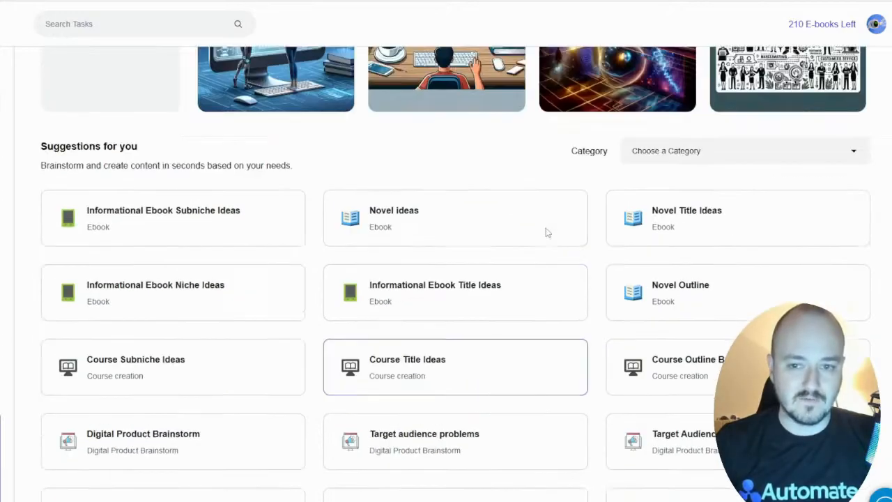
pyautogui.scroll(-10, 294, 422)
pyautogui.scroll(5, 448, 230)
pyautogui.scroll(5, 578, 287)
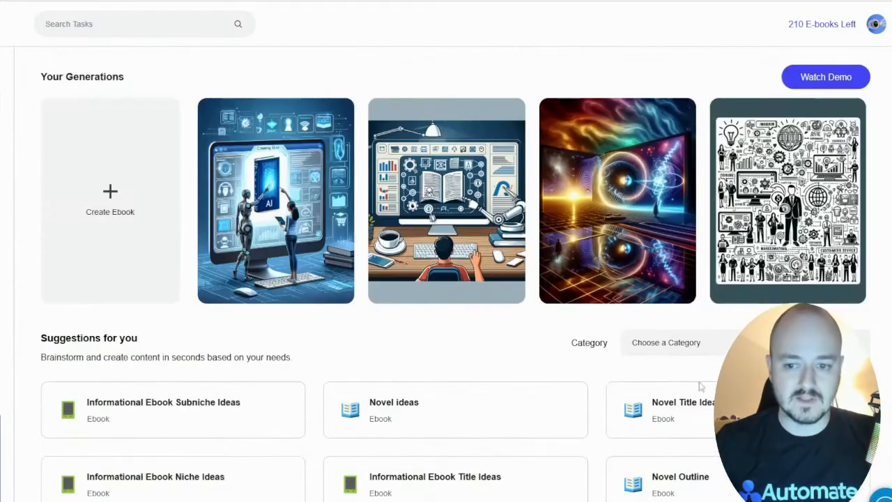
# Filter the suggested tools by the Ebook category, look them over, and reset the category filter.
pyautogui.click(697, 345)
pyautogui.scroll(-2, 695, 279)
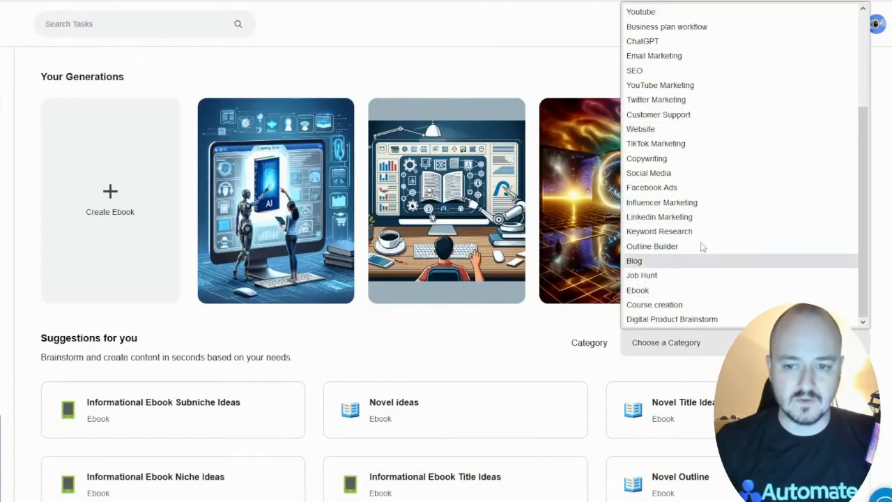
pyautogui.click(697, 290)
pyautogui.scroll(-2, 341, 297)
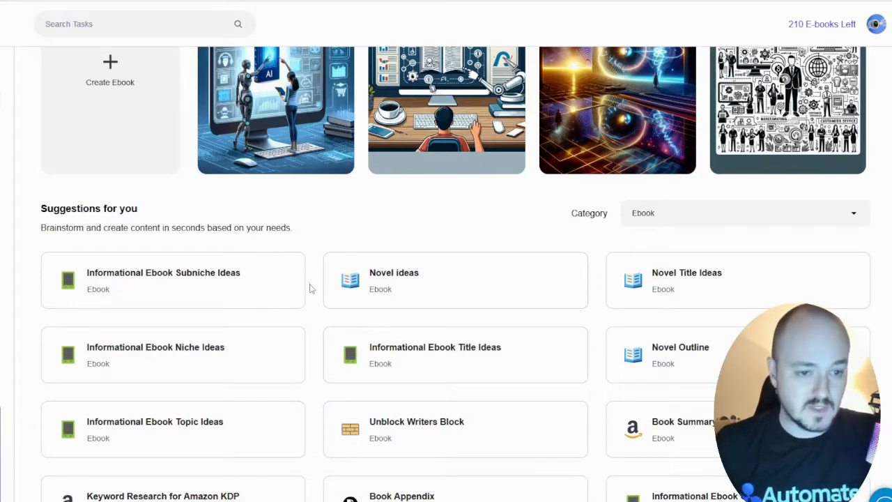
pyautogui.scroll(3, 311, 288)
pyautogui.scroll(-3, 310, 311)
pyautogui.scroll(3, 309, 320)
pyautogui.click(670, 347)
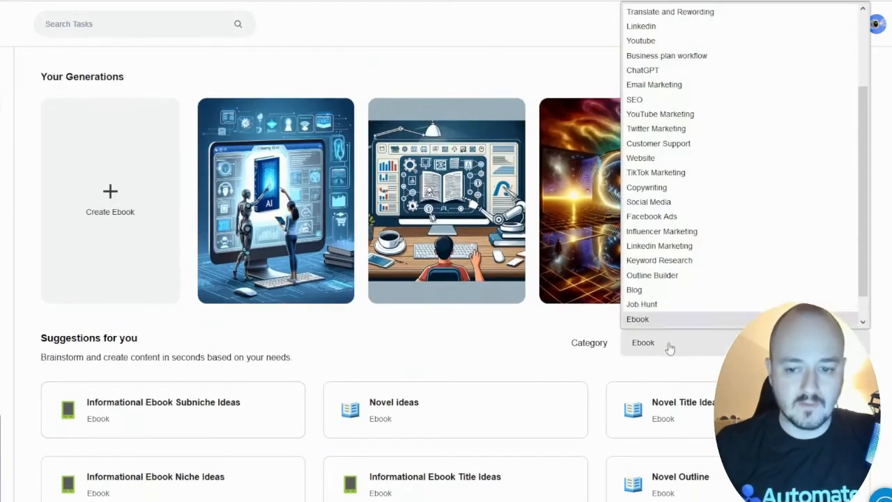
pyautogui.scroll(3, 679, 170)
pyautogui.click(669, 9)
pyautogui.scroll(-1, 251, 337)
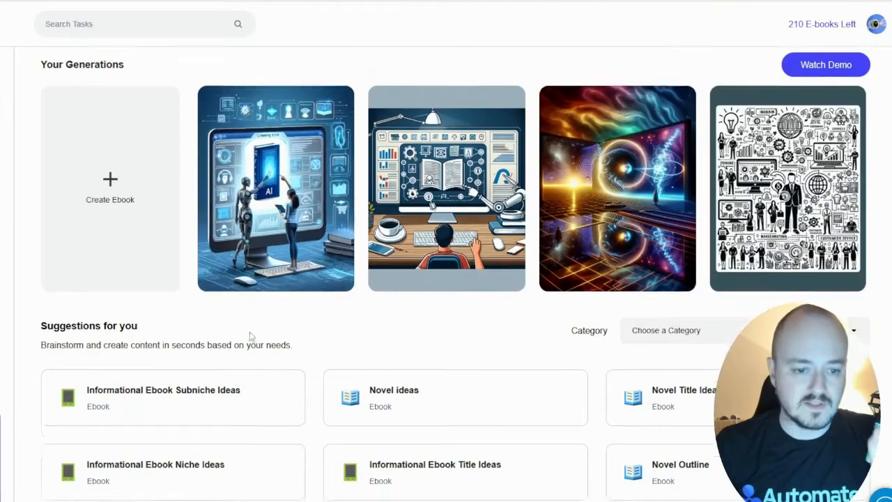
pyautogui.scroll(-5, 255, 342)
pyautogui.scroll(5, 271, 353)
pyautogui.scroll(-5, 276, 369)
pyautogui.scroll(5, 312, 382)
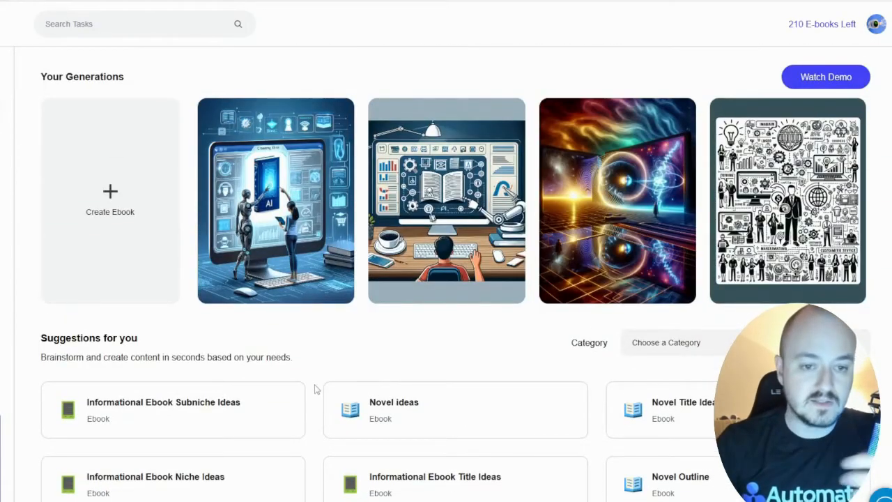
pyautogui.scroll(-5, 317, 390)
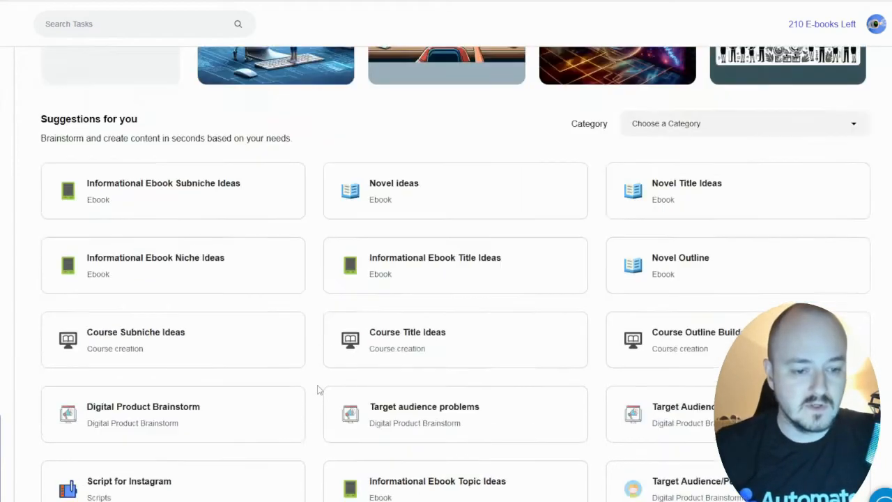
pyautogui.scroll(5, 235, 323)
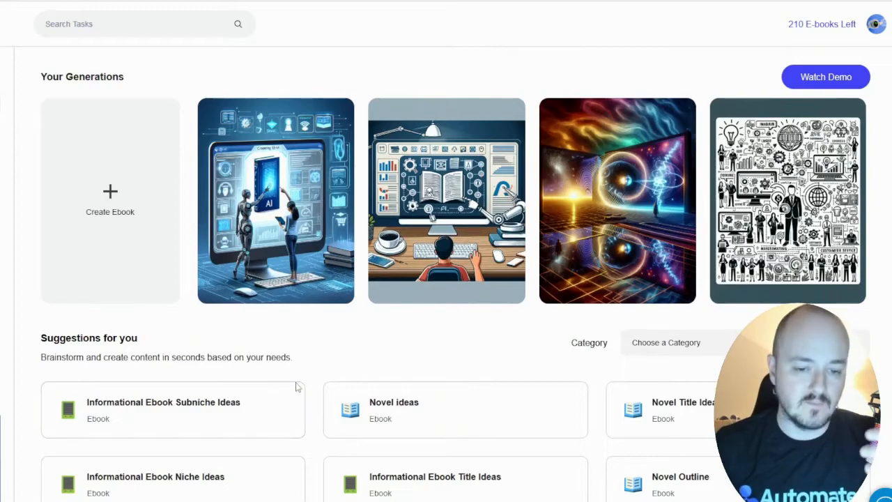
pyautogui.scroll(-5, 315, 400)
pyautogui.scroll(5, 318, 388)
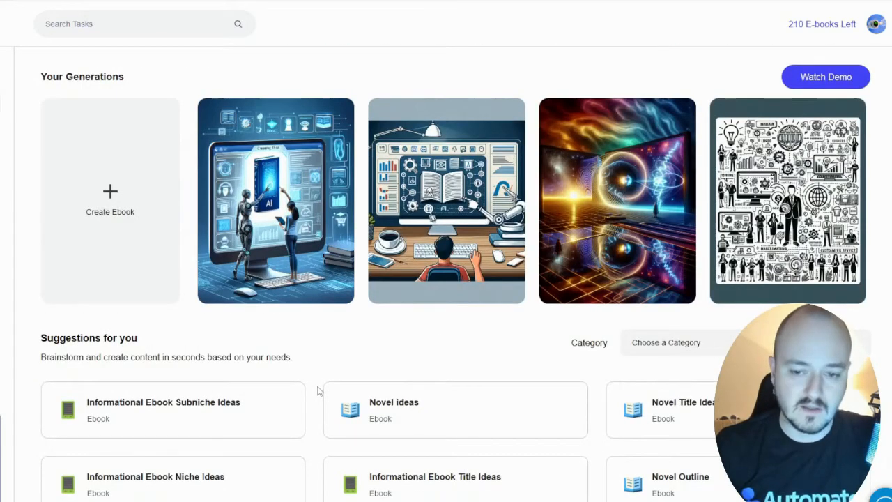
pyautogui.scroll(-5, 315, 382)
pyautogui.scroll(5, 446, 272)
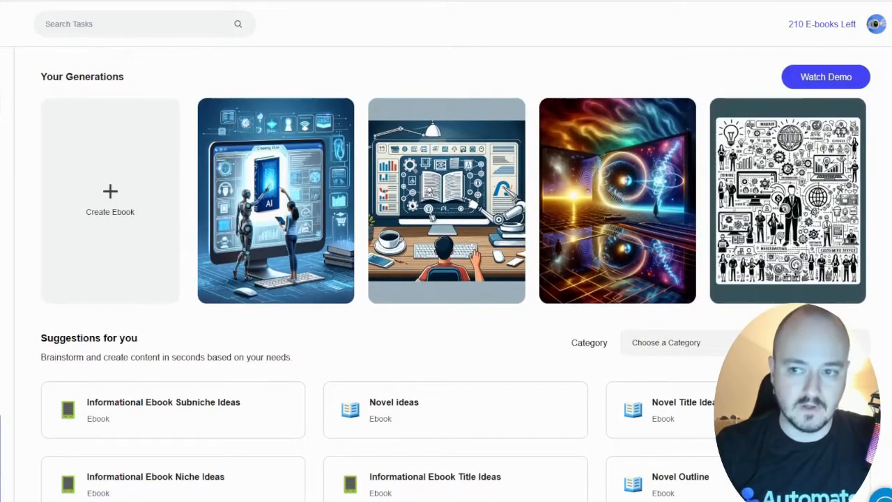
pyautogui.scroll(-1, 417, 315)
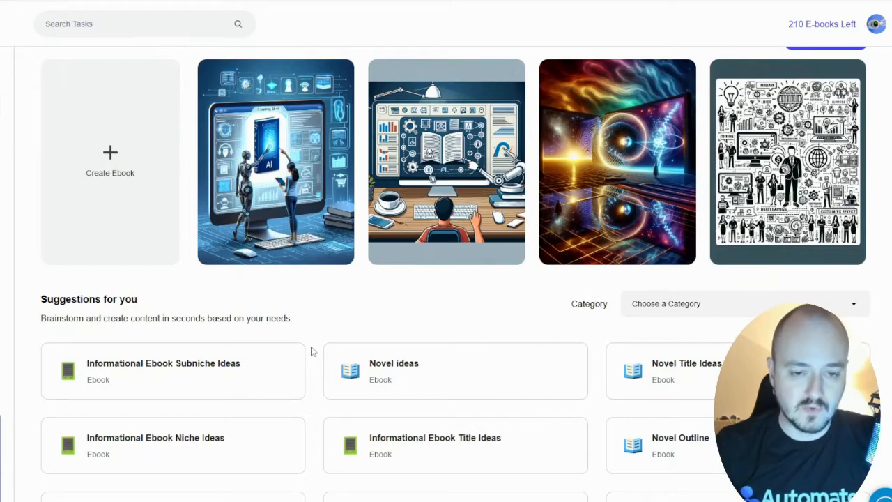
pyautogui.scroll(1, 390, 293)
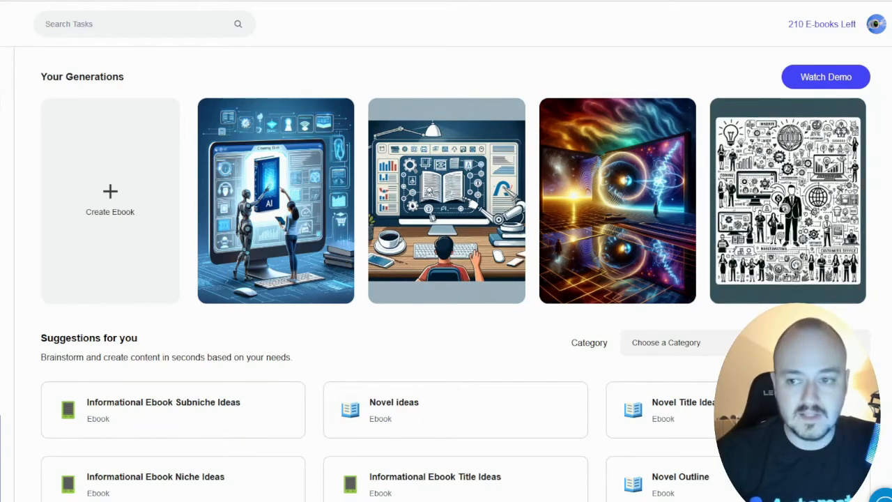
# Open the Informational Ebook Niche Ideas tool and select 3 variations.
pyautogui.scroll(-2, 446, 251)
pyautogui.click(202, 384)
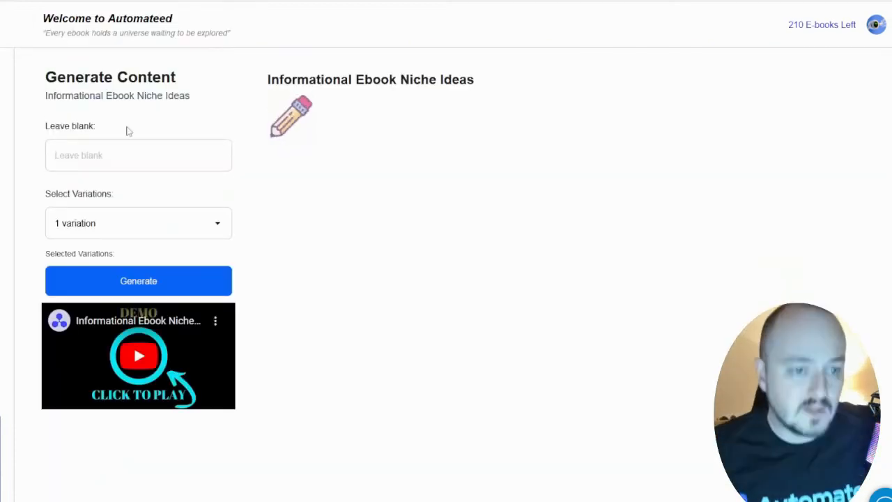
pyautogui.click(97, 154)
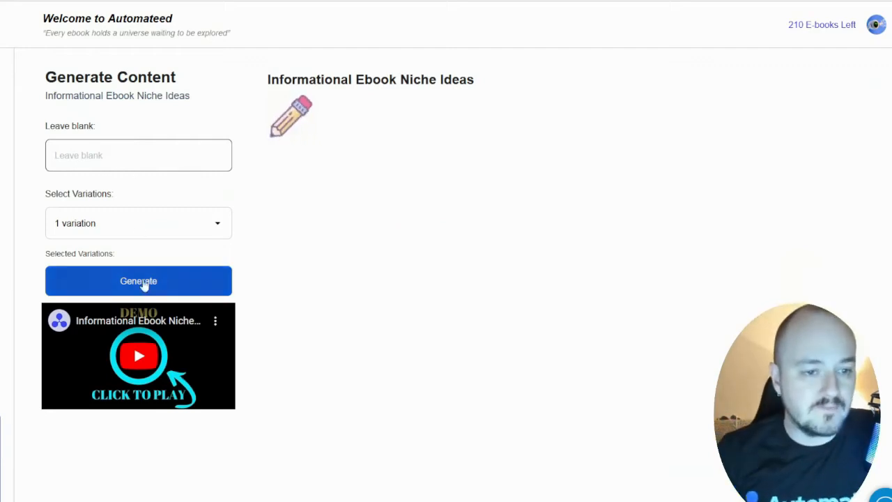
pyautogui.click(112, 231)
pyautogui.click(126, 280)
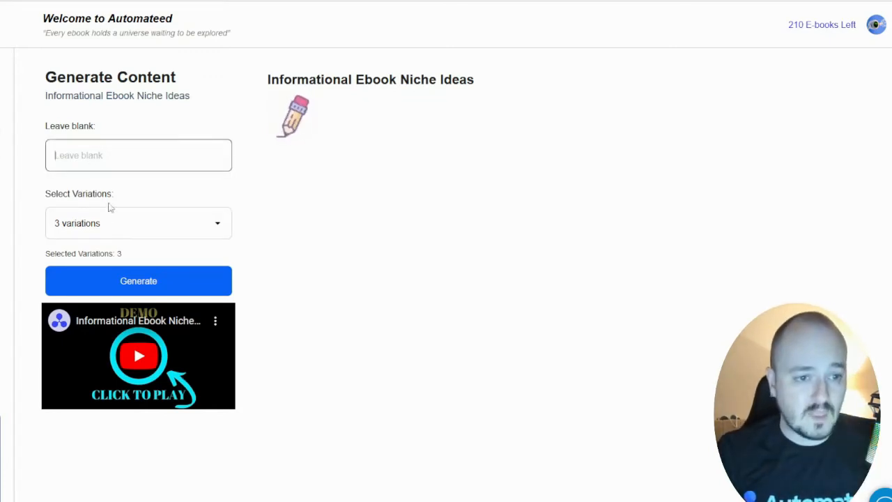
pyautogui.click(108, 230)
pyautogui.click(75, 282)
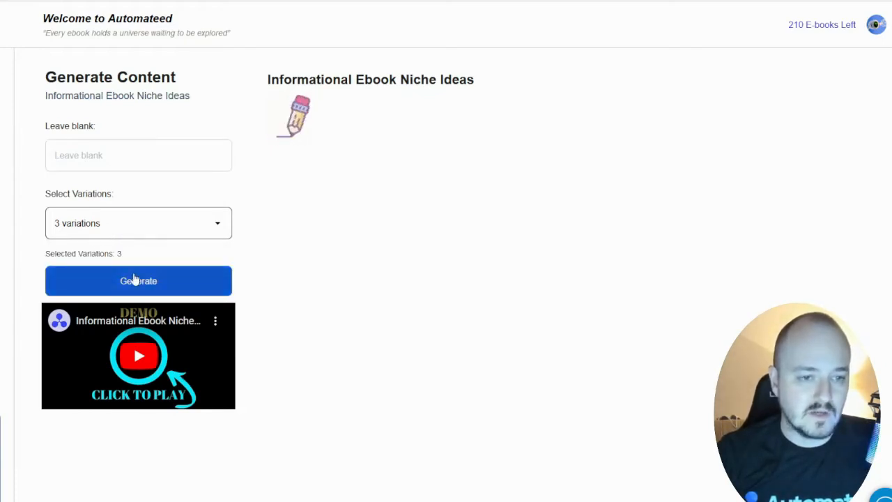
# Generate the ebook niche ideas with the input field left blank.
pyautogui.moveTo(138, 109)
pyautogui.mouseDown()
pyautogui.moveTo(193, 103)
pyautogui.moveTo(136, 99)
pyautogui.mouseUp()
pyautogui.click(93, 155)
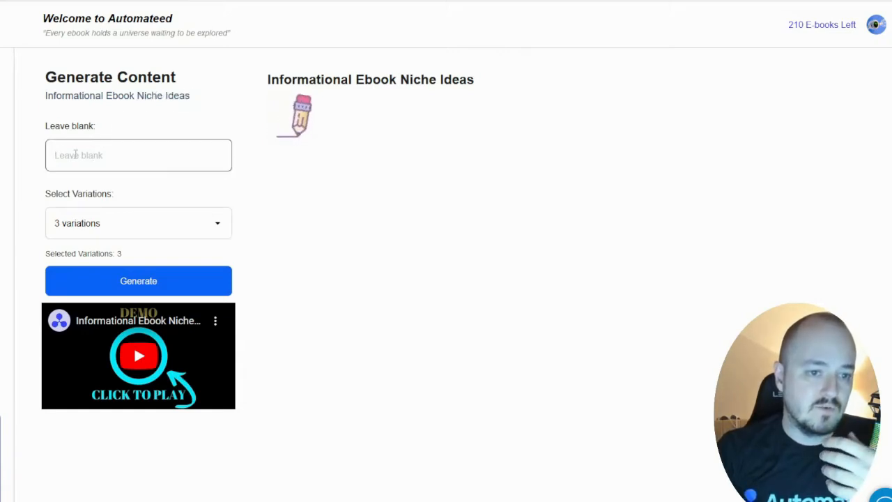
pyautogui.click(125, 287)
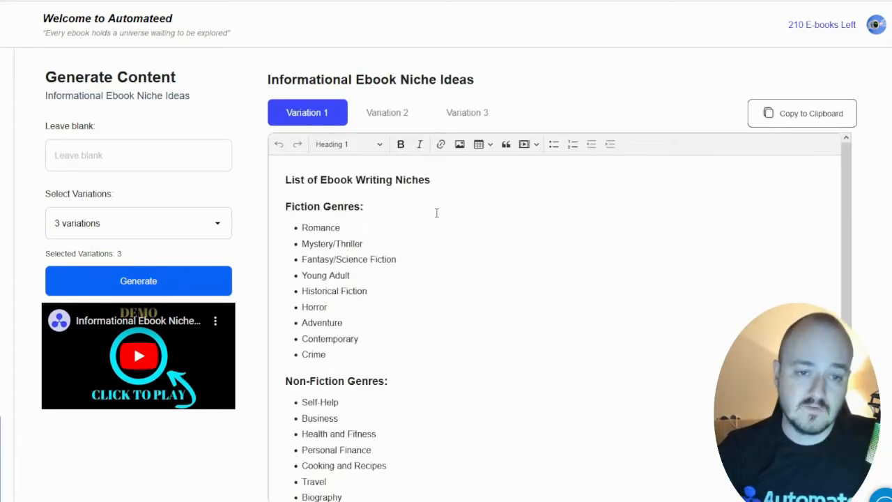
# Read through the generated niche lists in Variation 1, Variation 2 and Variation 3.
pyautogui.scroll(-5, 412, 216)
pyautogui.scroll(5, 400, 218)
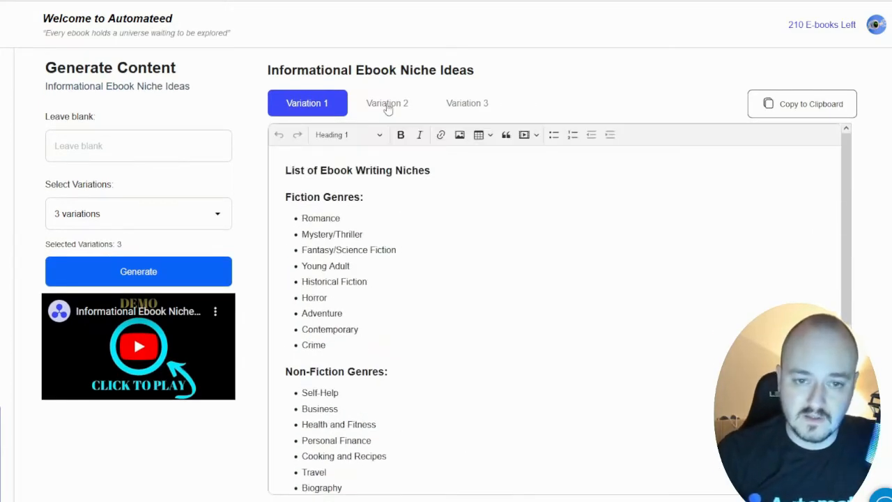
pyautogui.click(388, 105)
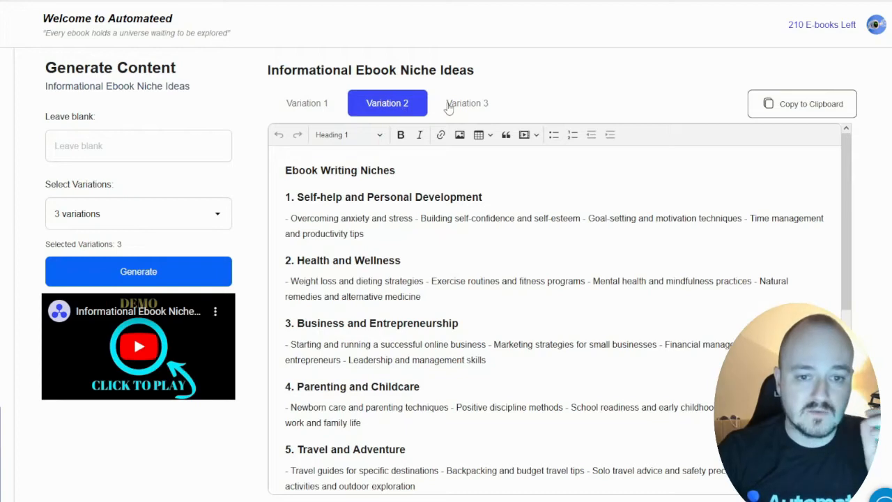
pyautogui.click(454, 104)
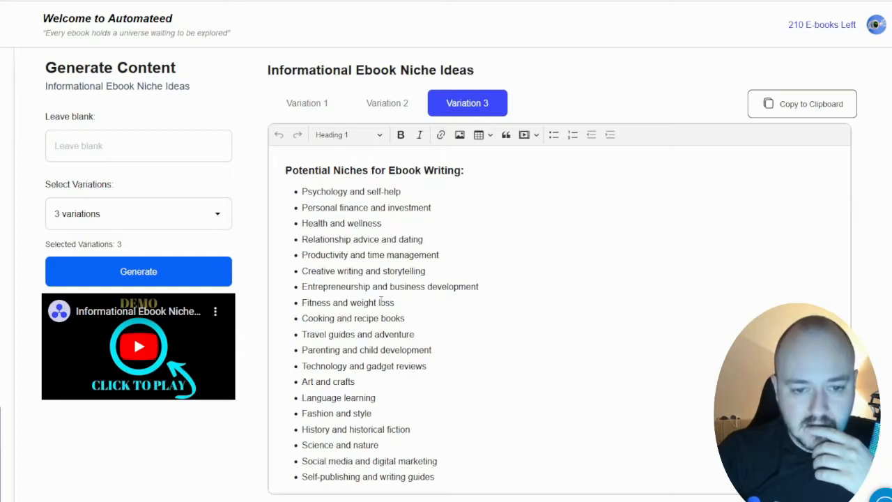
# Highlight the word "Fitness" in the "Fitness and weight loss" niche of Variation 3.
pyautogui.tripleClick(375, 305)
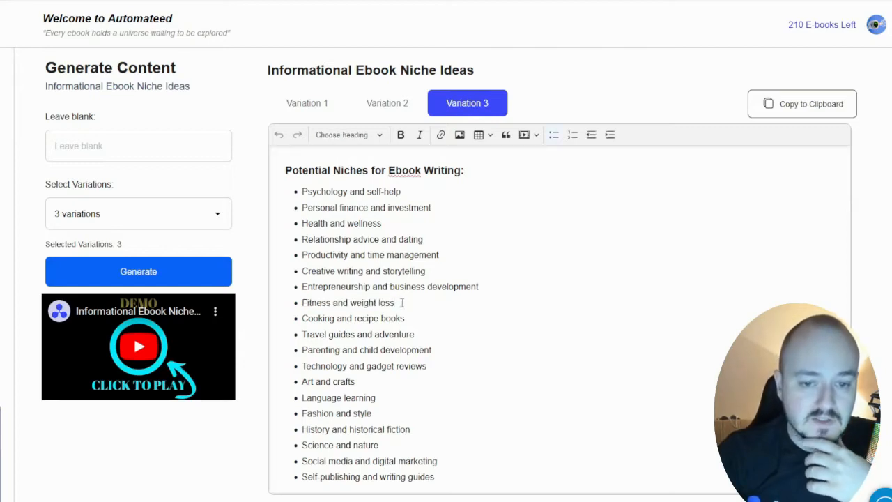
pyautogui.moveTo(403, 303); pyautogui.dragTo(303, 303)
pyautogui.tripleClick(330, 304)
pyautogui.doubleClick(331, 304)
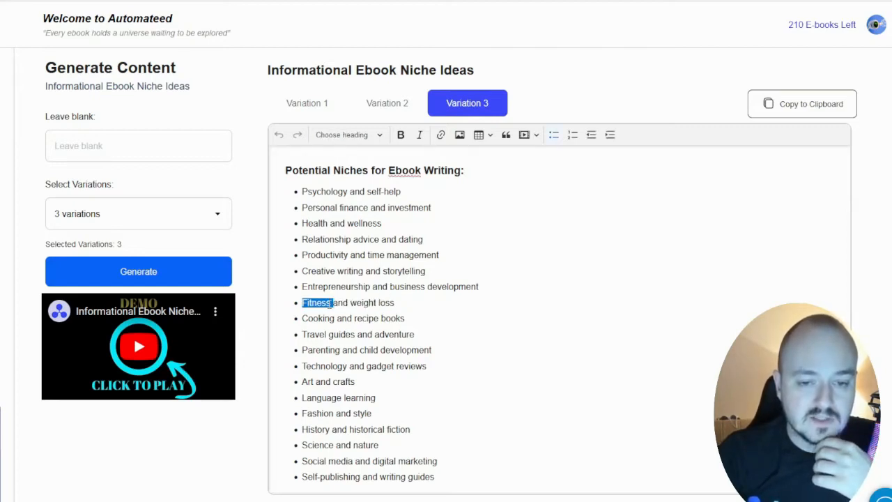
pyautogui.doubleClick(330, 304)
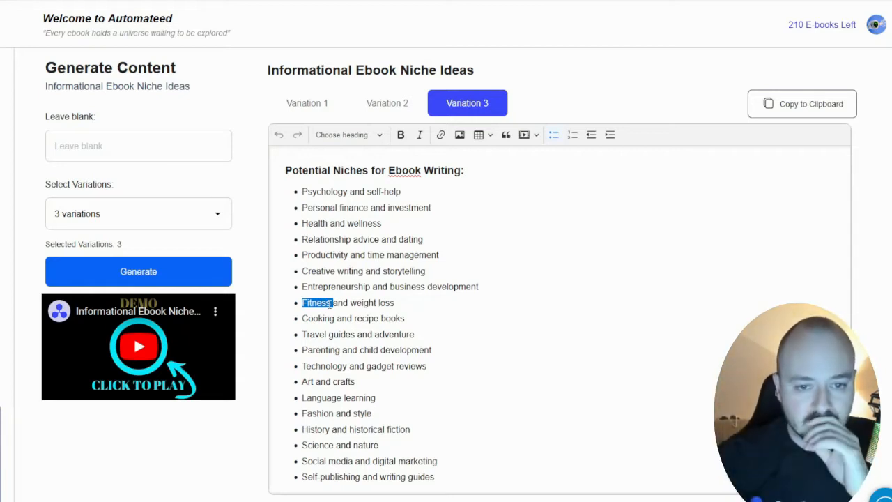
# Copy the "Relationship advice and dating" niche from the Variation 3 list.
pyautogui.tripleClick(347, 238)
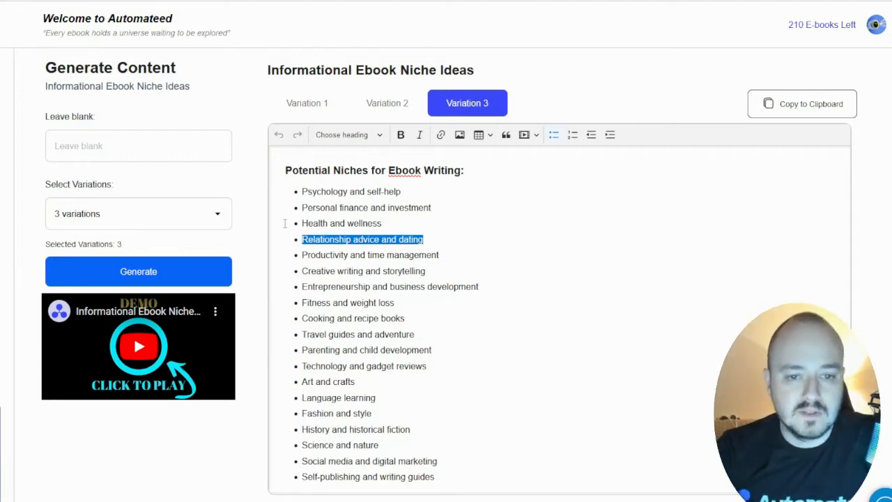
pyautogui.tripleClick(328, 242)
pyautogui.hotkey('ctrl', 'c')
# Return to the dashboard and open the Informational Ebook Subniche Ideas tool from the suggestions.
pyautogui.click(8, 81)
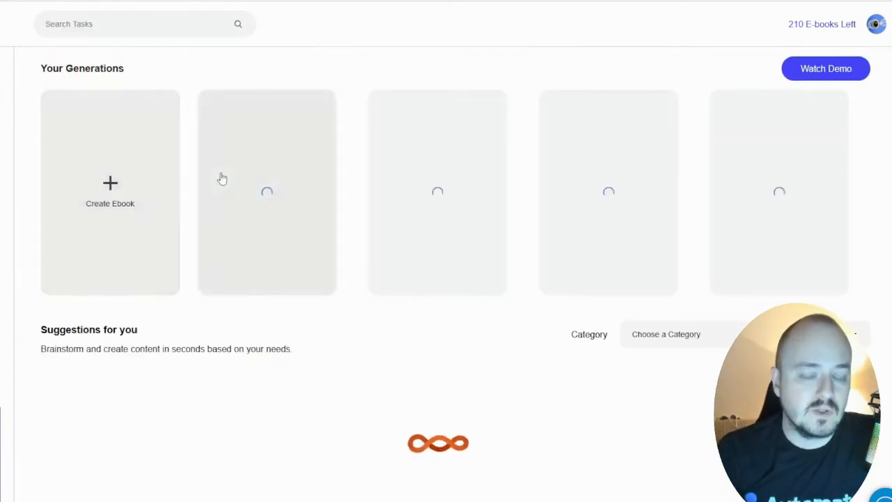
pyautogui.scroll(-5, 219, 341)
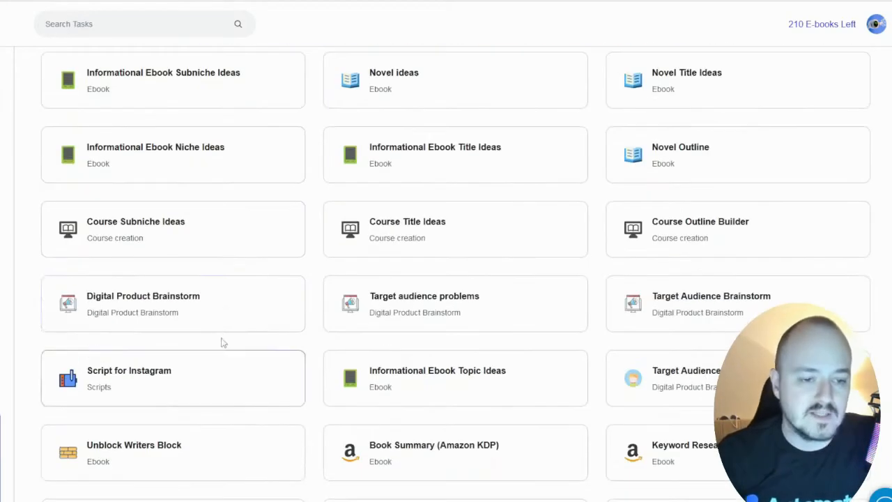
pyautogui.scroll(5, 213, 352)
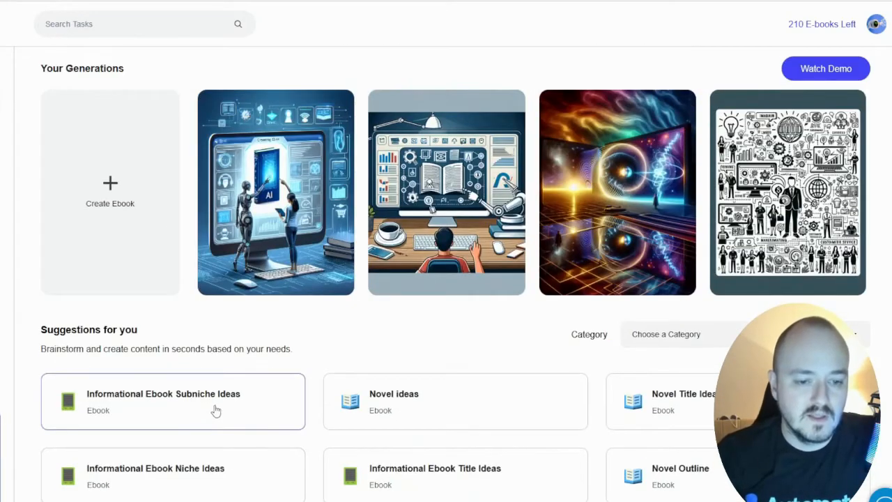
pyautogui.click(191, 400)
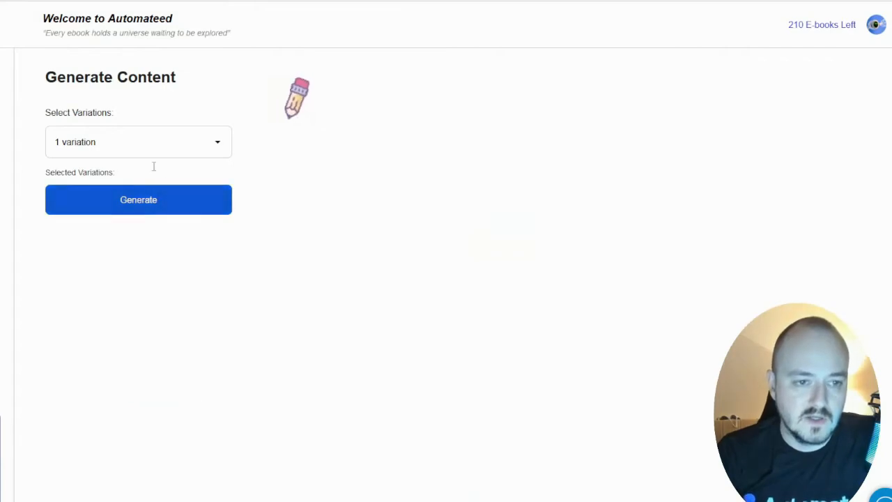
# Enter the copied "Relationship advice and dating" as the niche and select 3 variations.
pyautogui.click(118, 151)
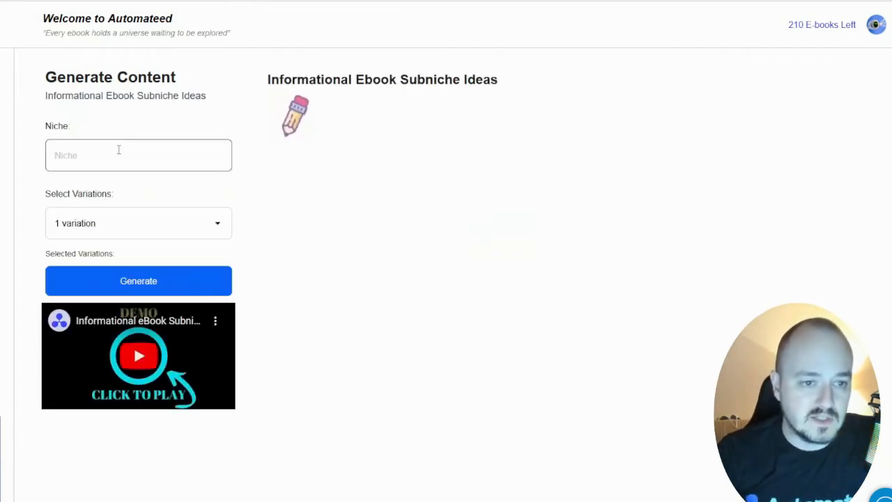
pyautogui.hotkey('ctrl', 'v')
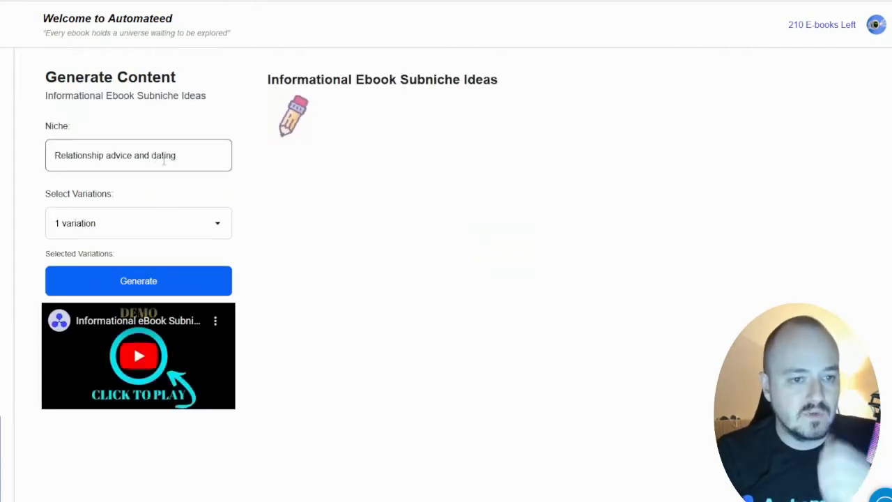
pyautogui.click(101, 225)
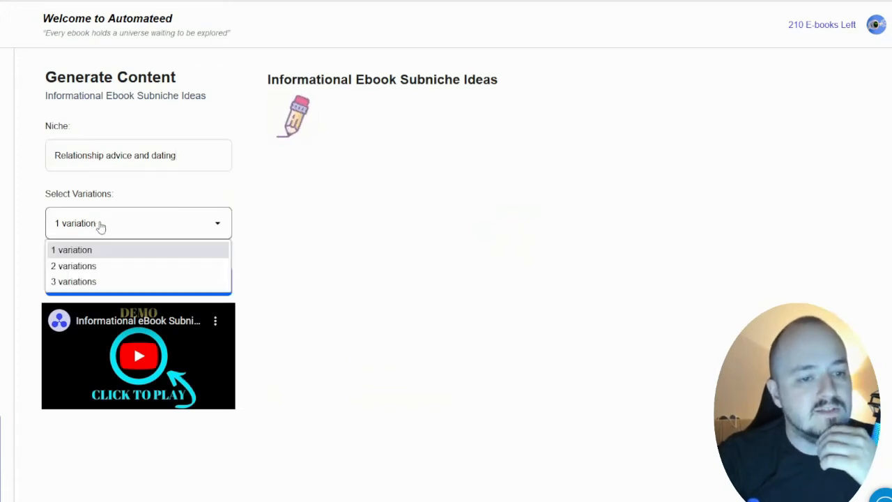
pyautogui.click(98, 281)
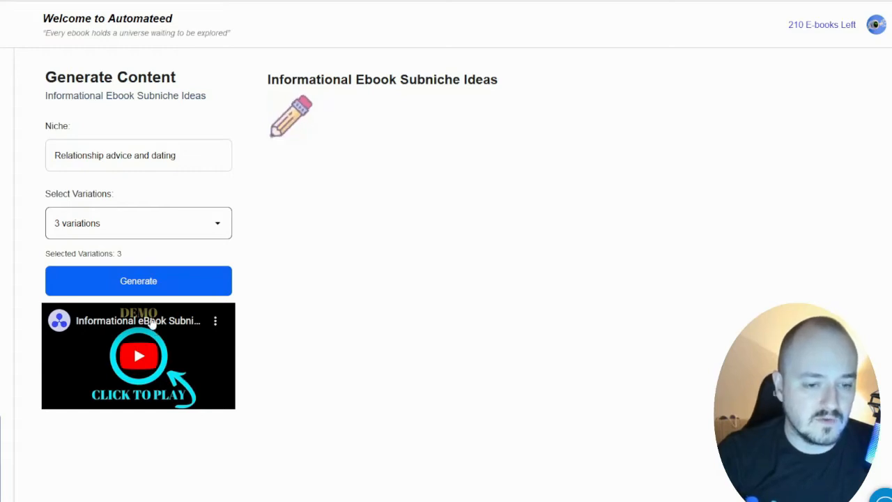
# Play a few seconds of the subniche tool's embedded demo video and pause it.
pyautogui.click(140, 357)
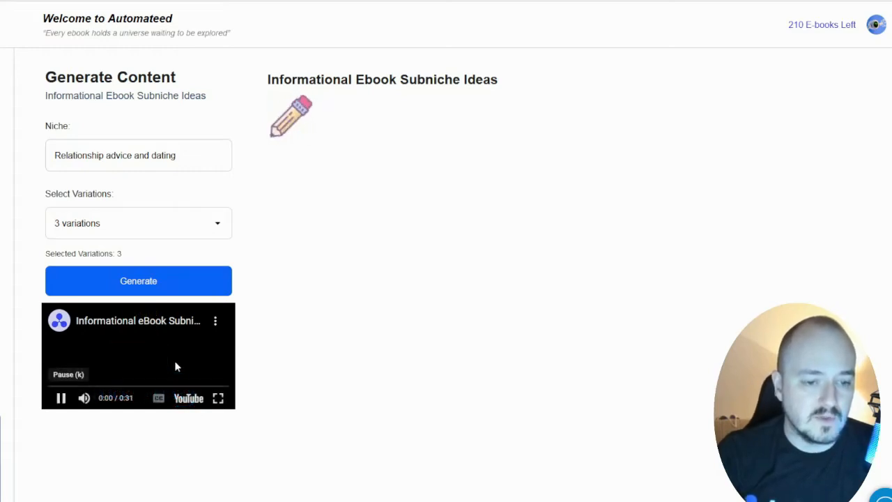
pyautogui.click(60, 401)
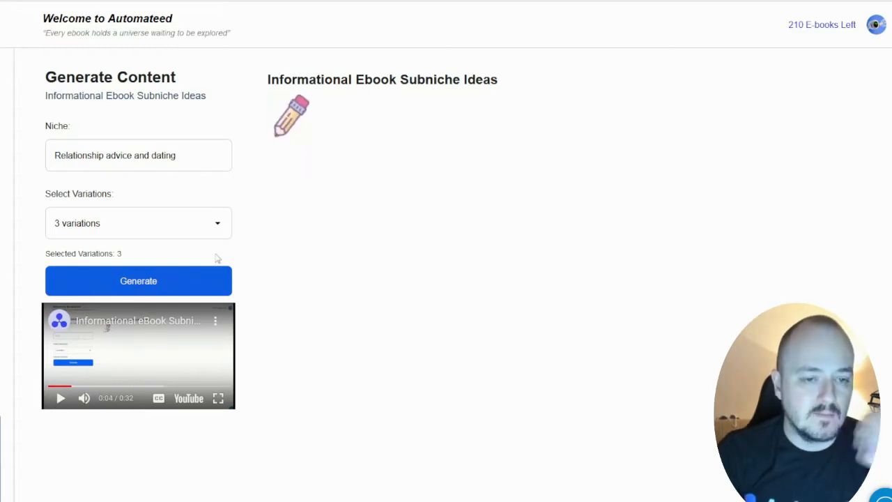
# Generate the subniche ideas for the "Relationship advice and dating" niche.
pyautogui.click(161, 284)
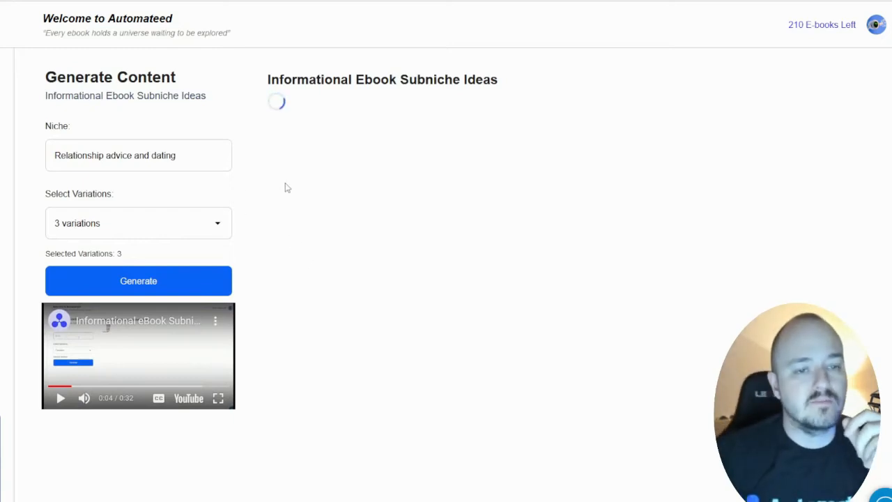
pyautogui.tripleClick(115, 155)
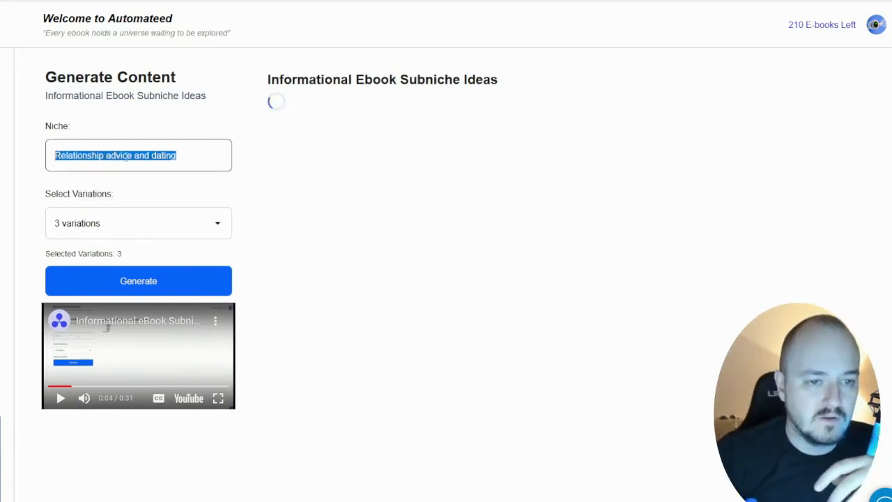
pyautogui.click(250, 157)
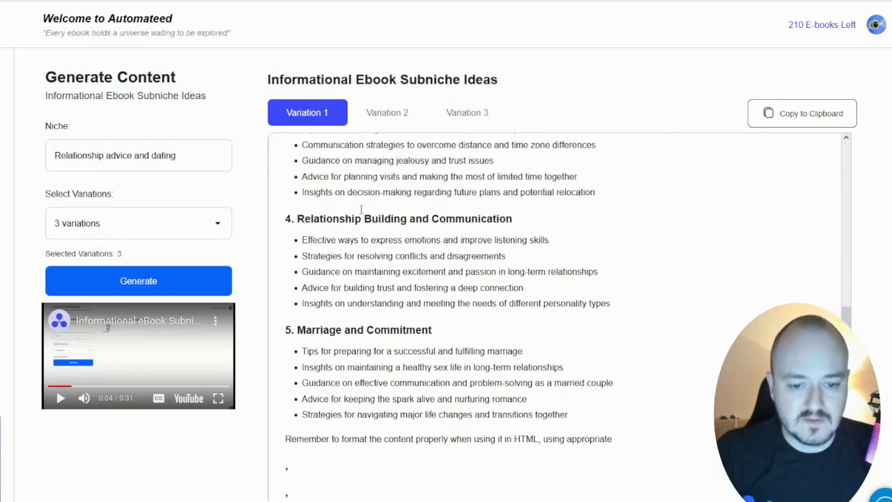
# Review the subniche ideas in Variation 2 and Variation 3, and return to Variation 1.
pyautogui.click(382, 114)
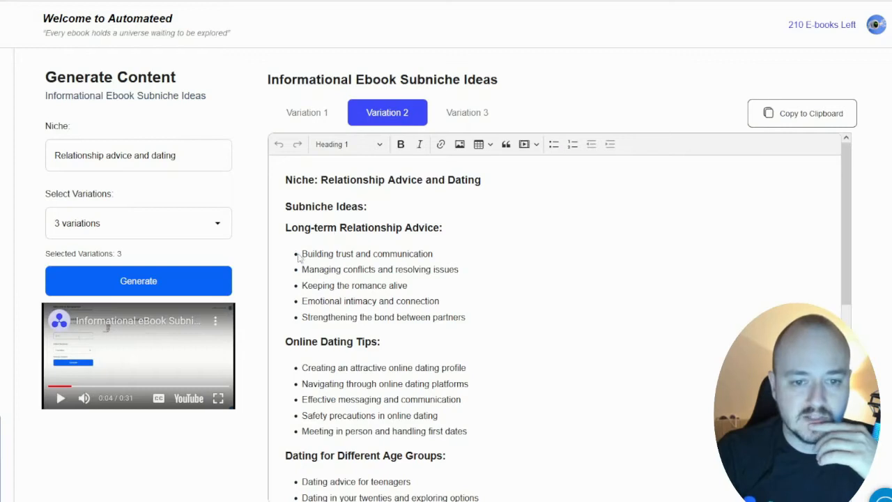
pyautogui.moveTo(299, 257)
pyautogui.mouseDown()
pyautogui.moveTo(442, 261)
pyautogui.moveTo(299, 272)
pyautogui.mouseUp()
pyautogui.click(442, 262)
pyautogui.click(439, 272)
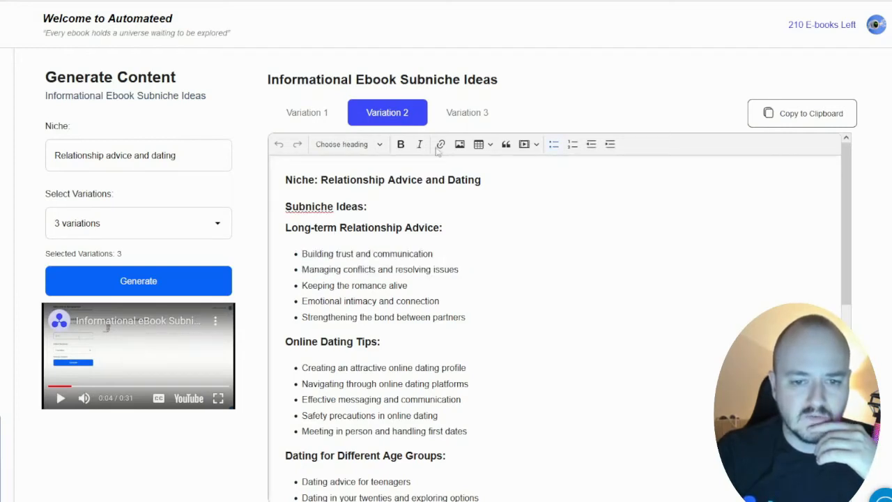
pyautogui.click(440, 115)
pyautogui.scroll(-4, 418, 253)
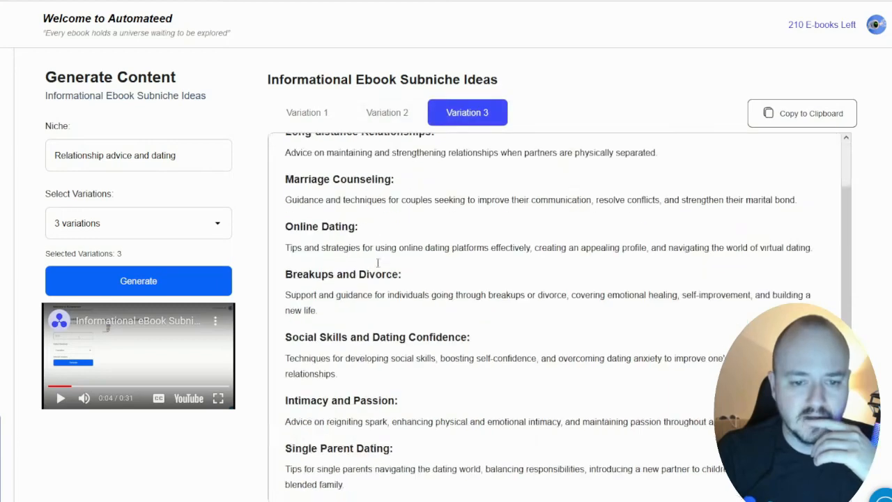
pyautogui.click(303, 112)
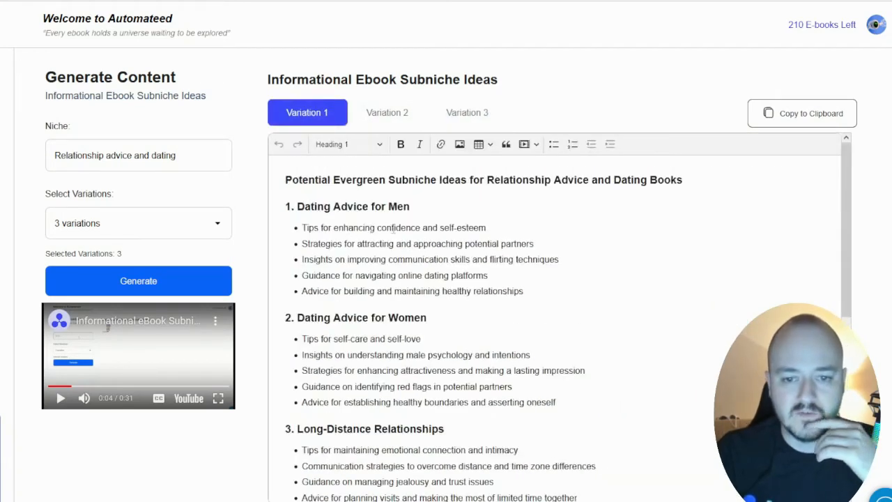
# Copy the subniche heading "Dating Advice for Men" from Variation 1, without its number.
pyautogui.moveTo(304, 227); pyautogui.dragTo(509, 241)
pyautogui.click(514, 234)
pyautogui.moveTo(297, 206); pyautogui.dragTo(430, 207)
pyautogui.hotkey('ctrl', 'c')
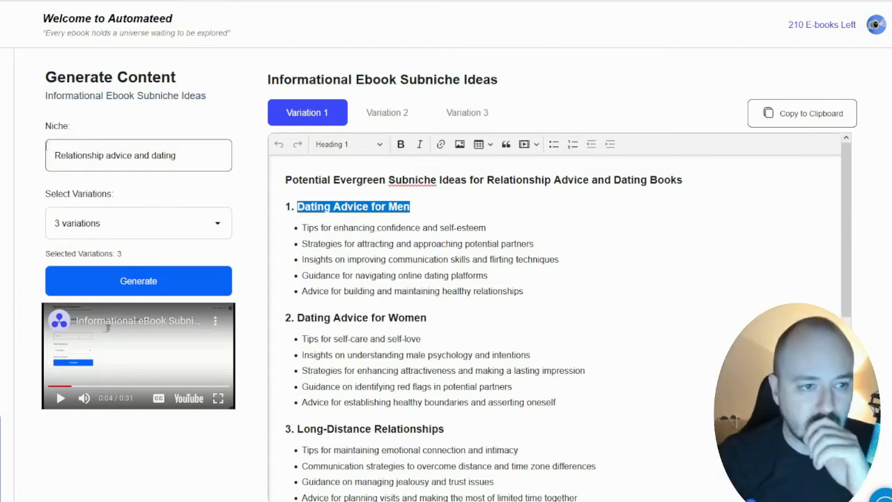
# Open the Informational Ebook Topic Ideas tool and enter the copied "Dating Advice for Men" as the subniche.
pyautogui.click(2, 125)
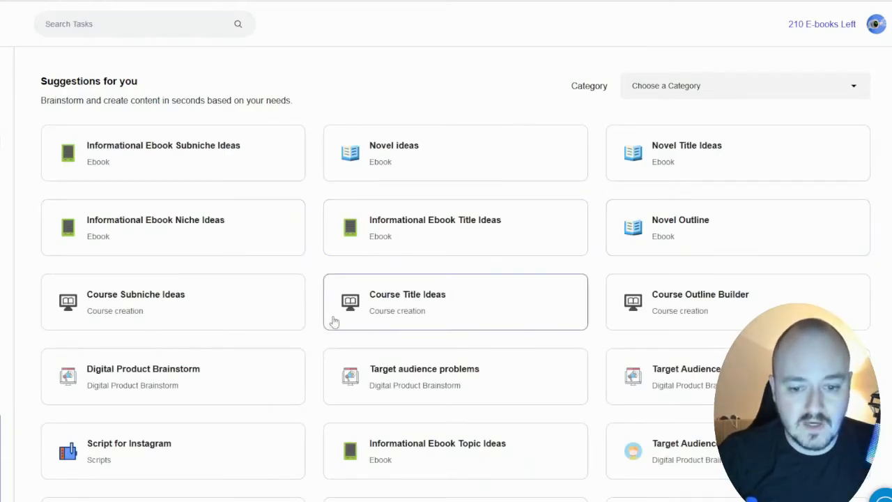
pyautogui.click(435, 456)
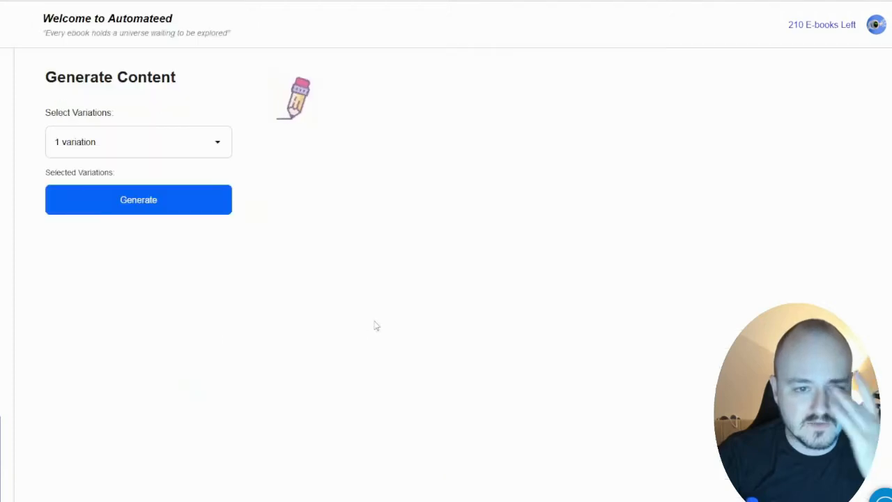
pyautogui.click(110, 153)
pyautogui.hotkey('ctrl', 'v')
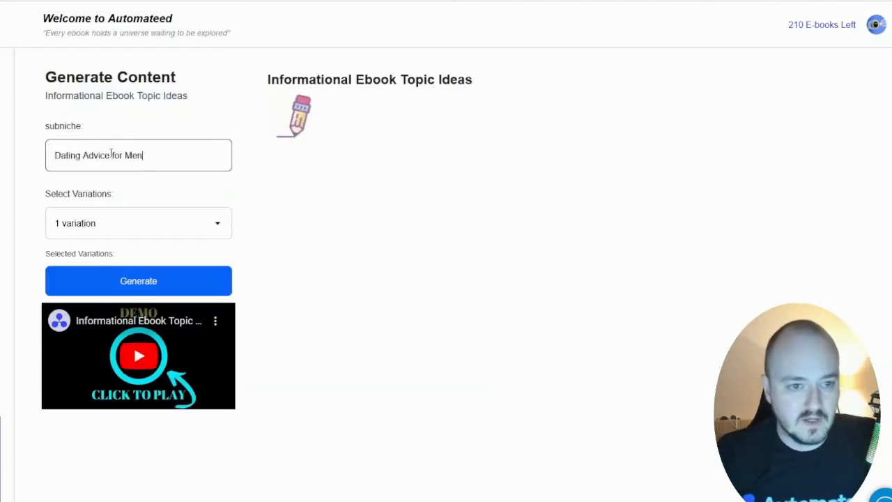
# Select 3 variations and generate the ebook topic ideas.
pyautogui.click(108, 223)
pyautogui.click(100, 280)
pyautogui.click(135, 279)
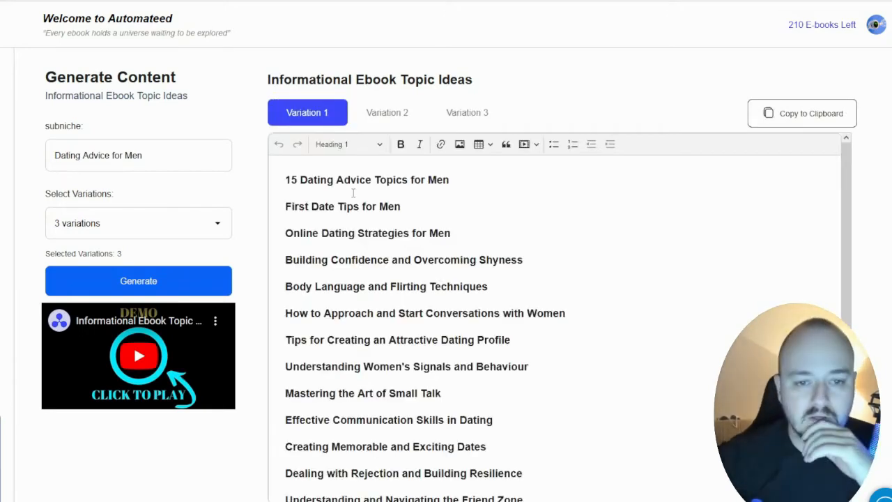
# Copy the topic "Building Confidence and Overcoming Shyness" from Variation 1.
pyautogui.scroll(-3, 530, 260)
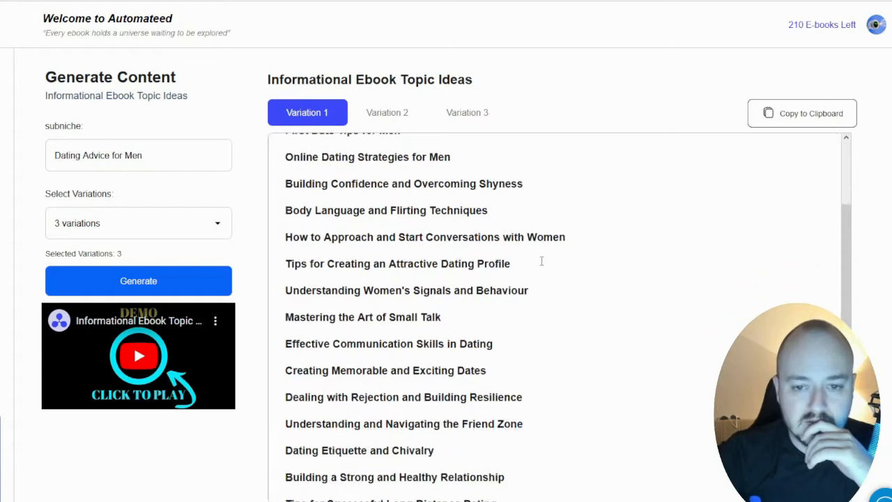
pyautogui.moveTo(521, 166); pyautogui.dragTo(283, 166)
pyautogui.hotkey('ctrl', 'c')
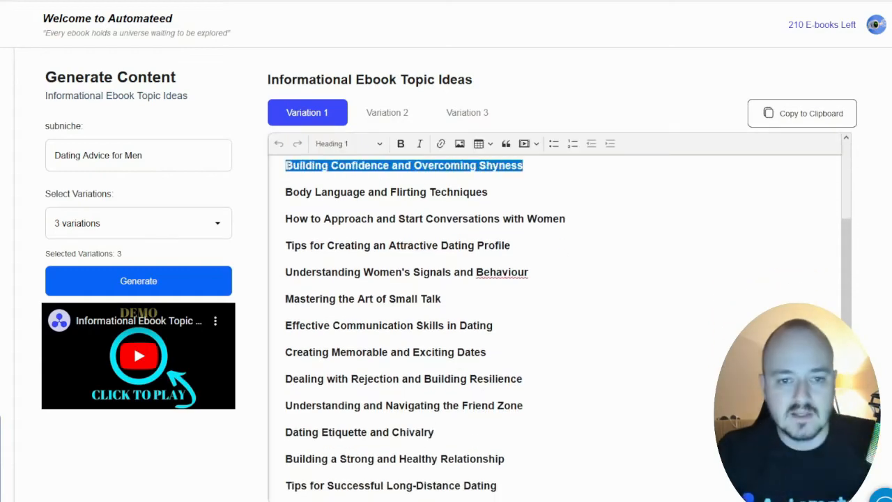
# Return to the dashboard and open the Informational Ebook Title Ideas tool from the suggestions.
pyautogui.click(1, 104)
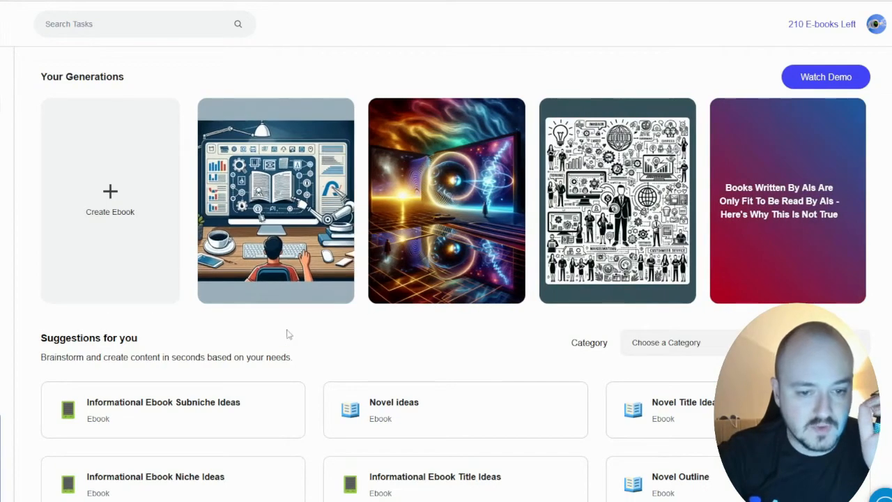
pyautogui.scroll(-5, 213, 308)
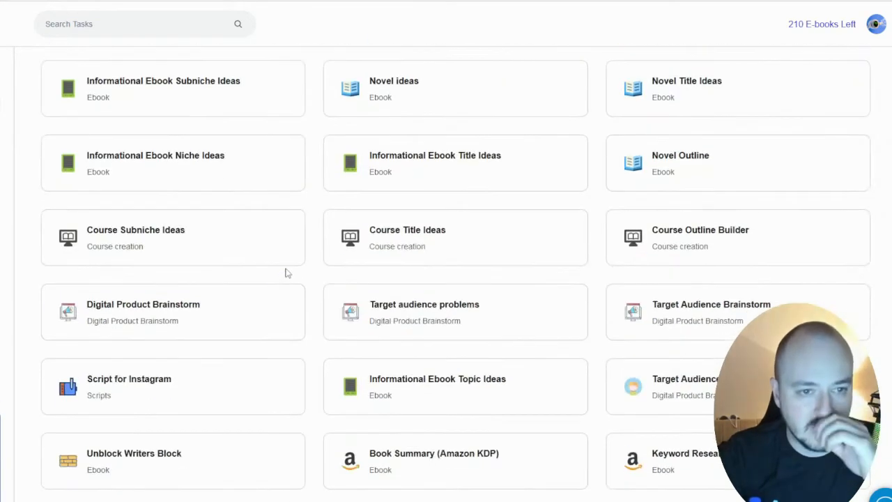
pyautogui.scroll(5, 288, 273)
pyautogui.scroll(-5, 294, 271)
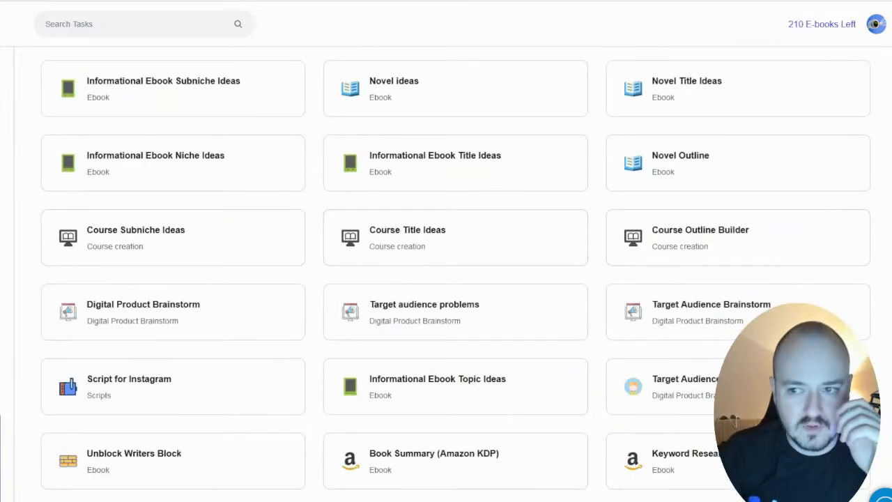
pyautogui.scroll(2, 838, 207)
pyautogui.scroll(-1, 801, 202)
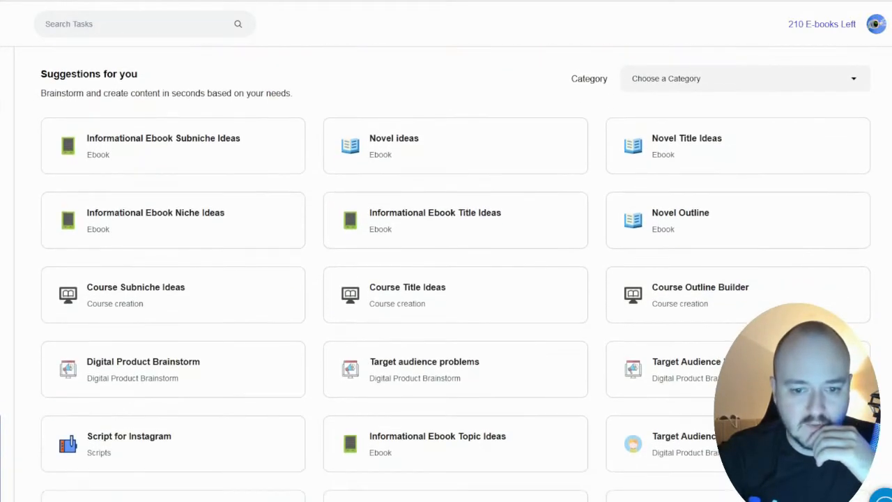
pyautogui.click(453, 207)
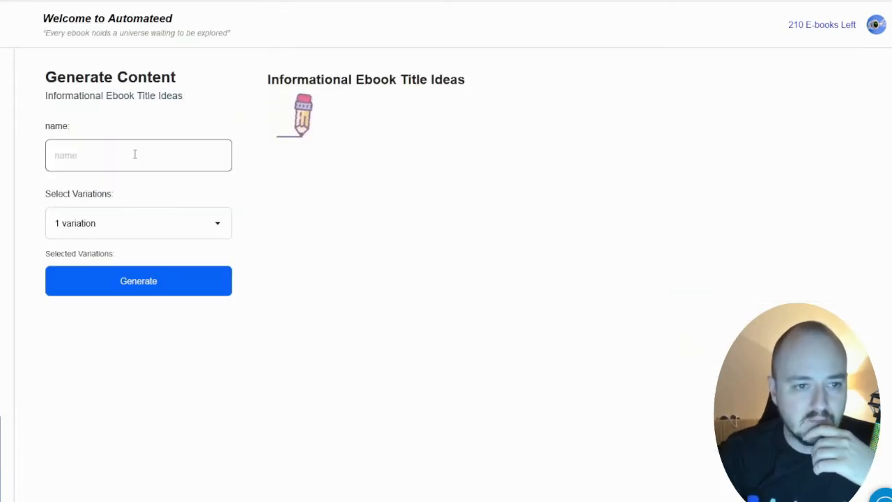
# Generate title ideas with 1 variation for the name "Building Confidence and Overcoming Shyness in Dating".
pyautogui.hotkey('ctrl', 'v')
pyautogui.moveTo(168, 156); pyautogui.dragTo(47, 156)
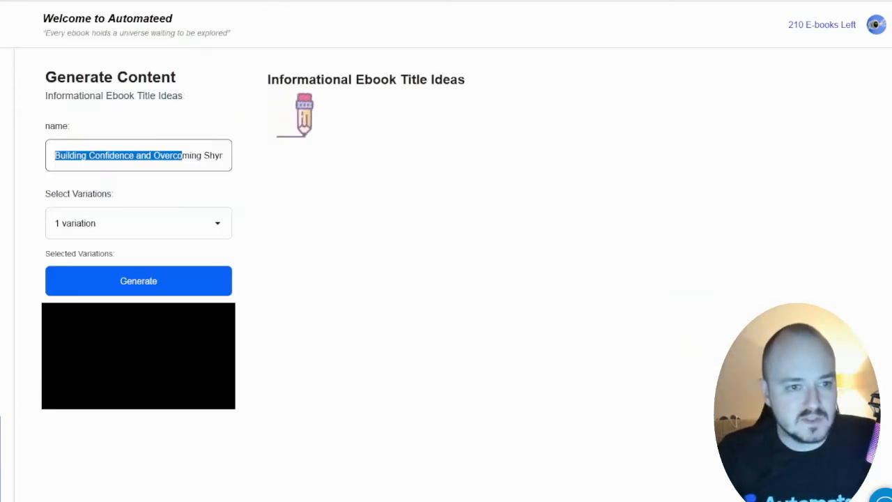
pyautogui.moveTo(130, 155); pyautogui.dragTo(244, 158)
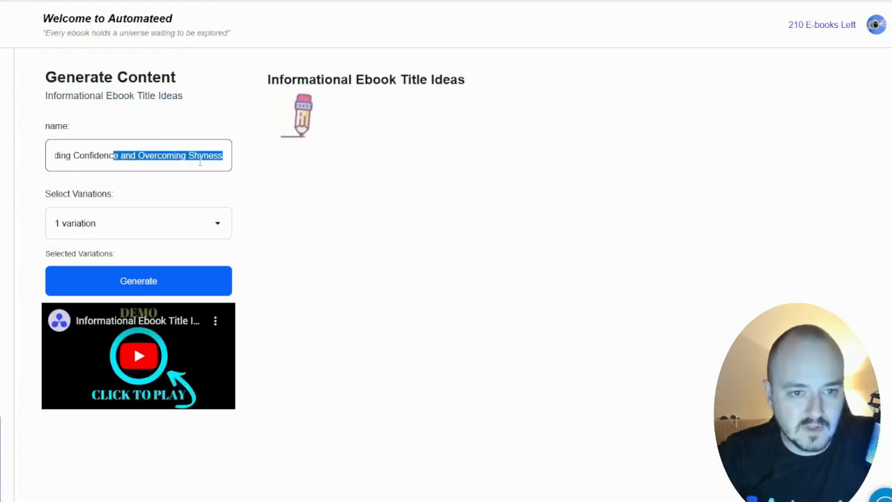
pyautogui.click(149, 276)
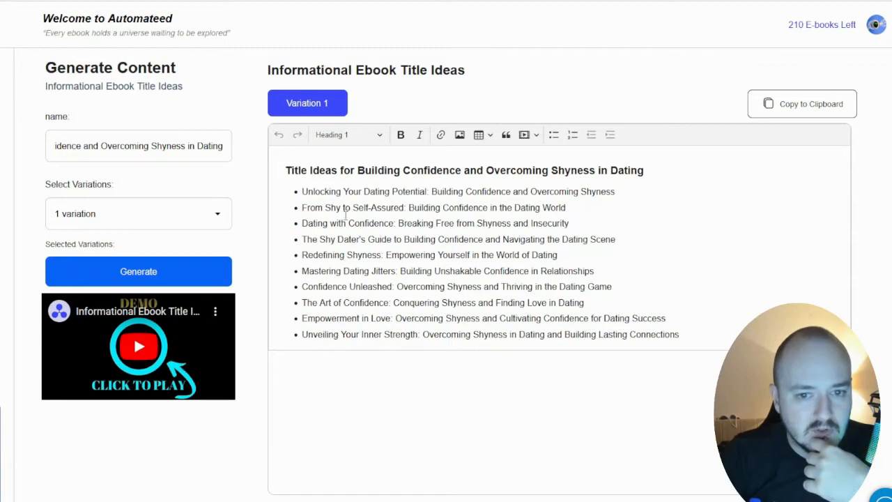
# Copy the title "From Shy to Self-Assured: Building Confidence in the Dating World" from the generated list.
pyautogui.tripleClick(435, 209)
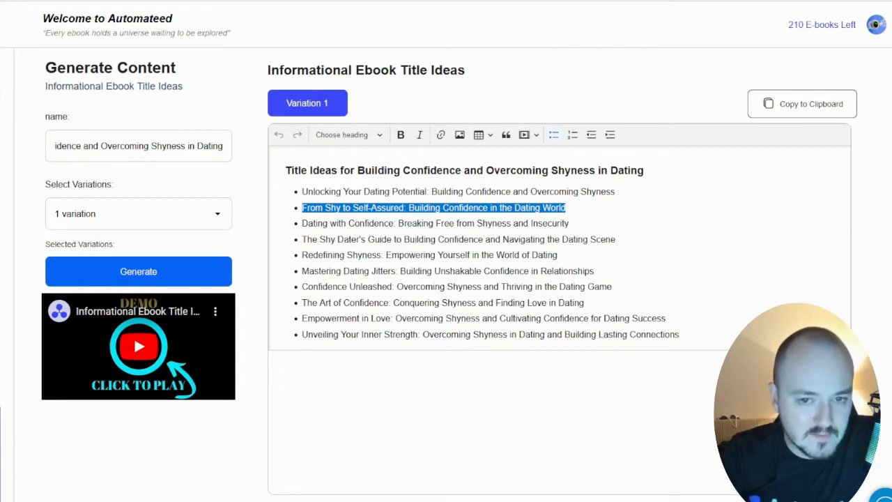
pyautogui.tripleClick(416, 209)
pyautogui.hotkey('ctrl', 'c')
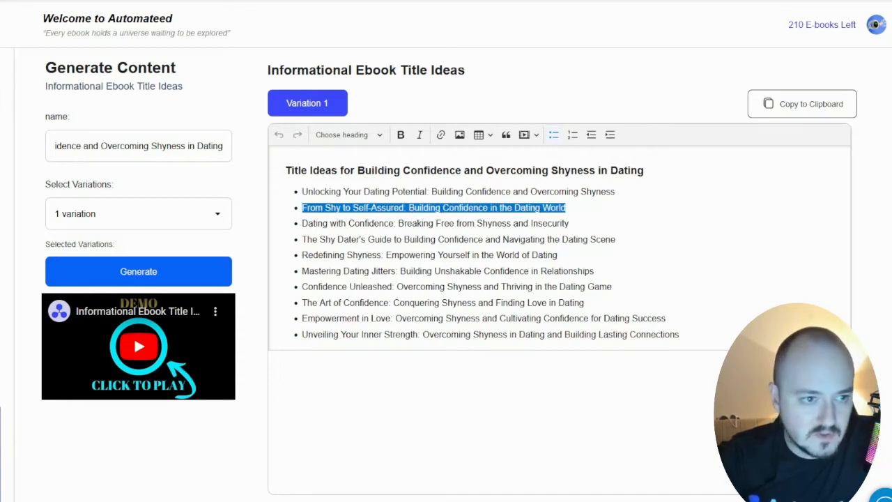
# Start a new ebook from the dashboard with the topic "From Shy to Self-Assured: Building Confidence in the Dating World".
pyautogui.click(2, 155)
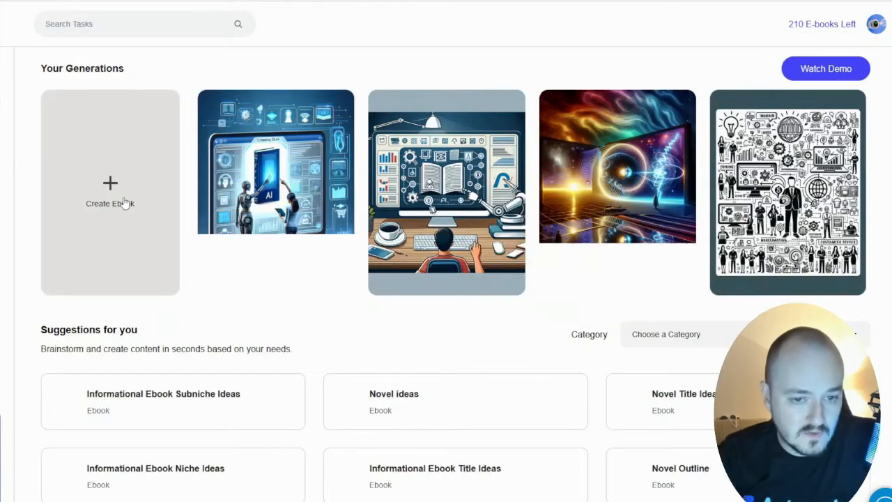
pyautogui.click(123, 202)
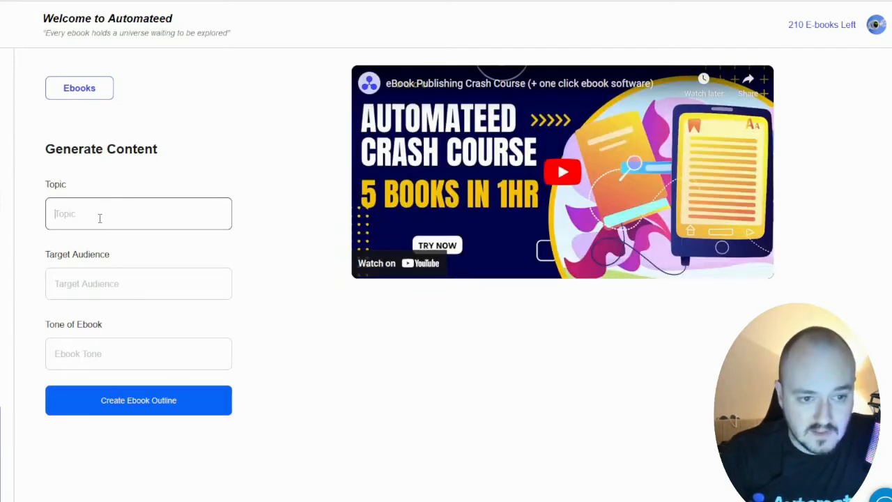
pyautogui.hotkey('ctrl', 'v')
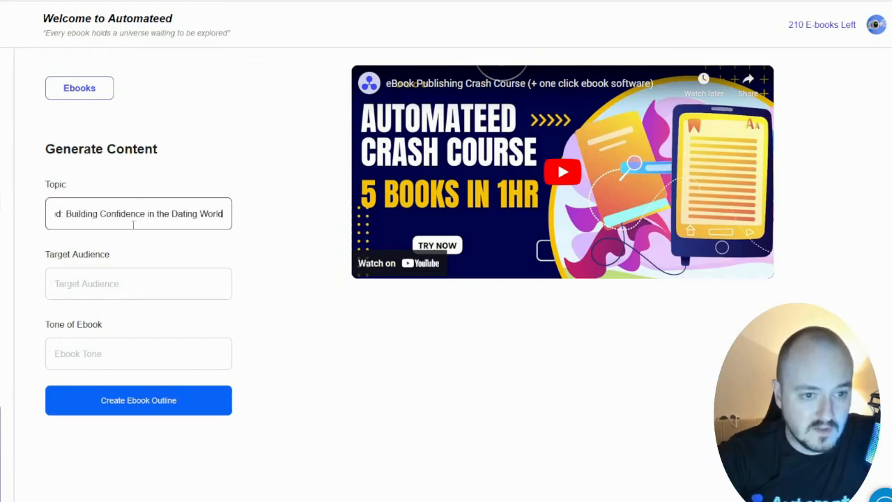
pyautogui.hotkey('ctrl', 'a')
pyautogui.click(72, 213)
pyautogui.moveTo(83, 214); pyautogui.dragTo(45, 214)
pyautogui.click(209, 213)
pyautogui.click(99, 215)
# Set the ebook's target audience to "Men interested in dating and relationships".
pyautogui.click(108, 284)
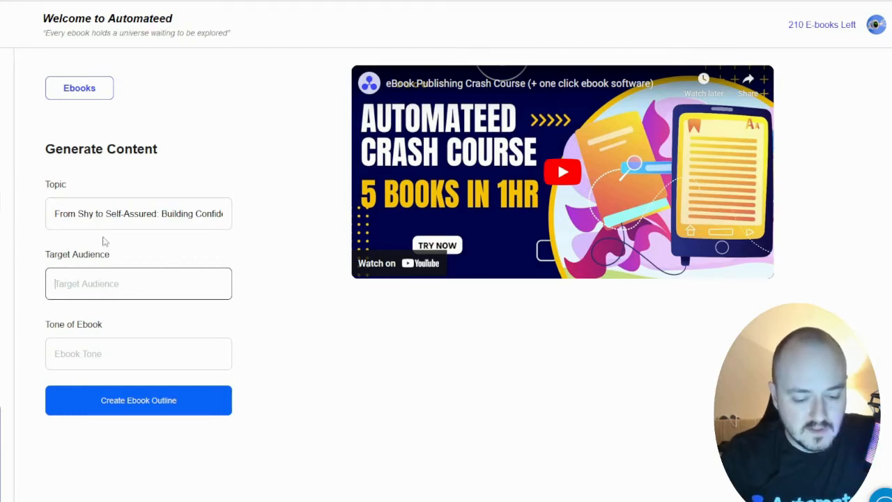
pyautogui.write('Men')
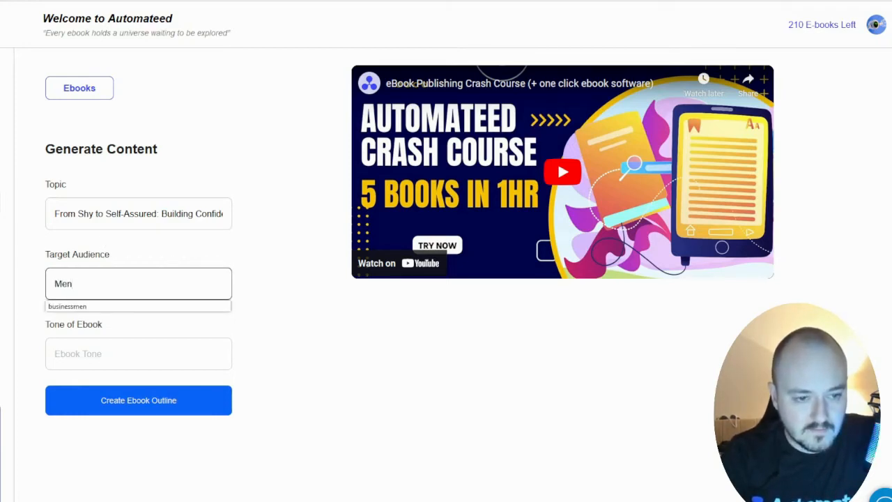
pyautogui.write(' interested in')
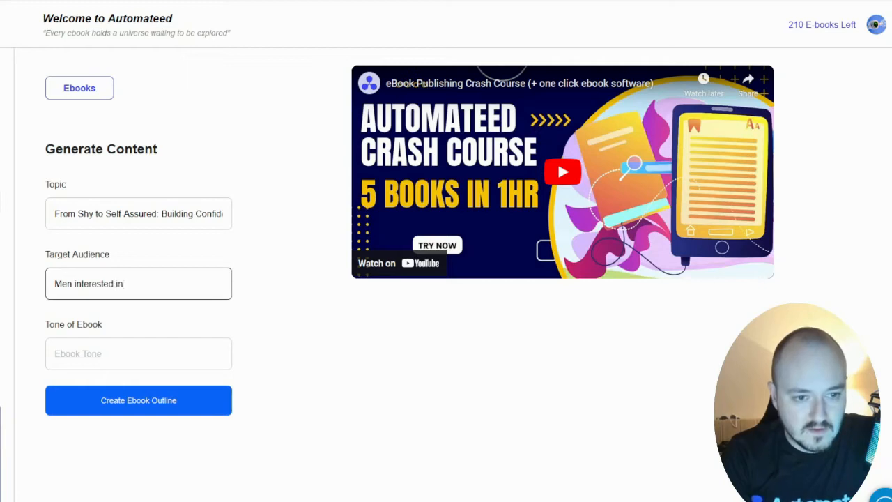
pyautogui.write(' dating')
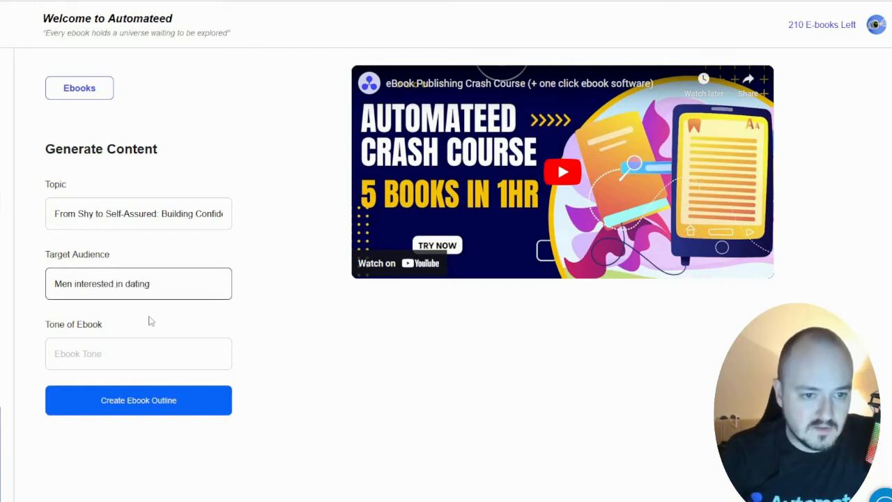
pyautogui.write(' and relationships')
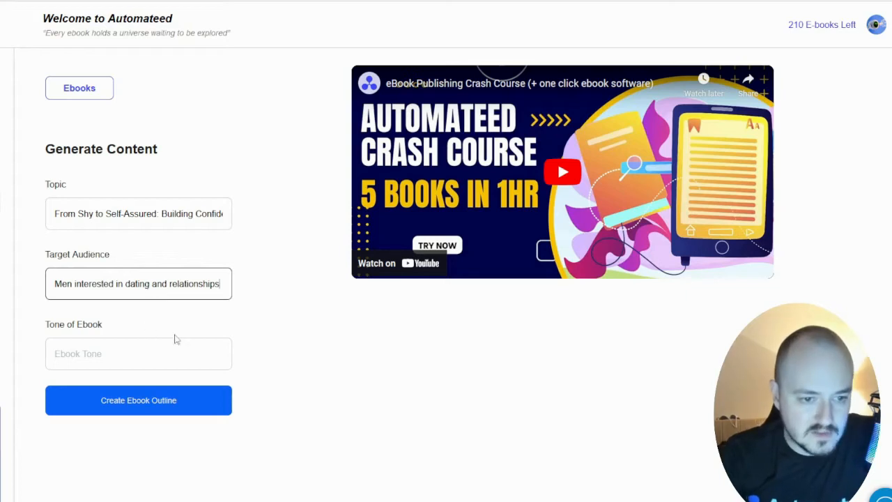
# Set the tone of the ebook to "engaging, motivating, from the first person experience".
pyautogui.click(135, 350)
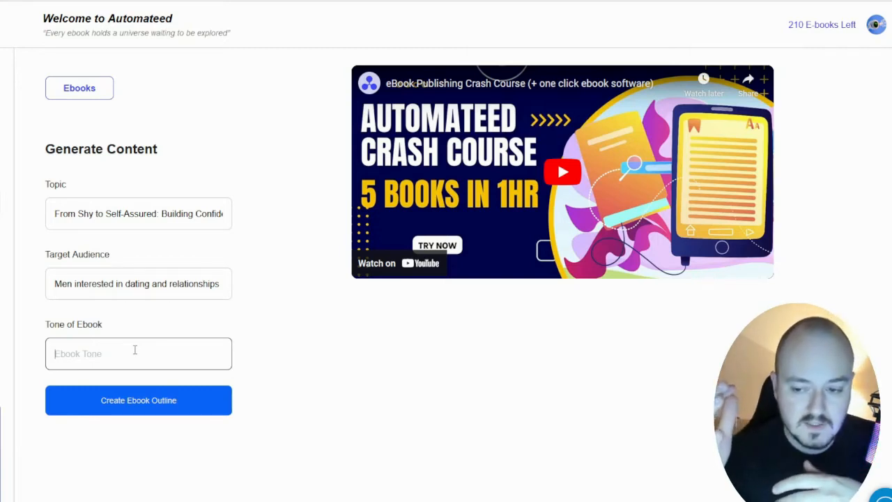
pyautogui.write('first')
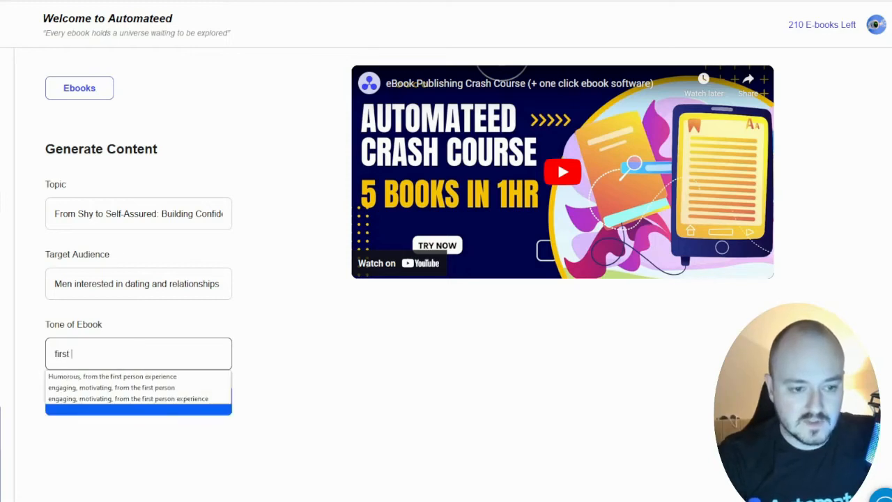
pyautogui.click(129, 402)
# Read through the full tone description, from its opening adjectives to the first-person wording at its end.
pyautogui.moveTo(224, 353); pyautogui.dragTo(50, 353)
pyautogui.click(138, 353)
pyautogui.click(208, 352)
pyautogui.moveTo(153, 353); pyautogui.dragTo(32, 353)
pyautogui.click(89, 353)
pyautogui.click(225, 353)
pyautogui.click(99, 353)
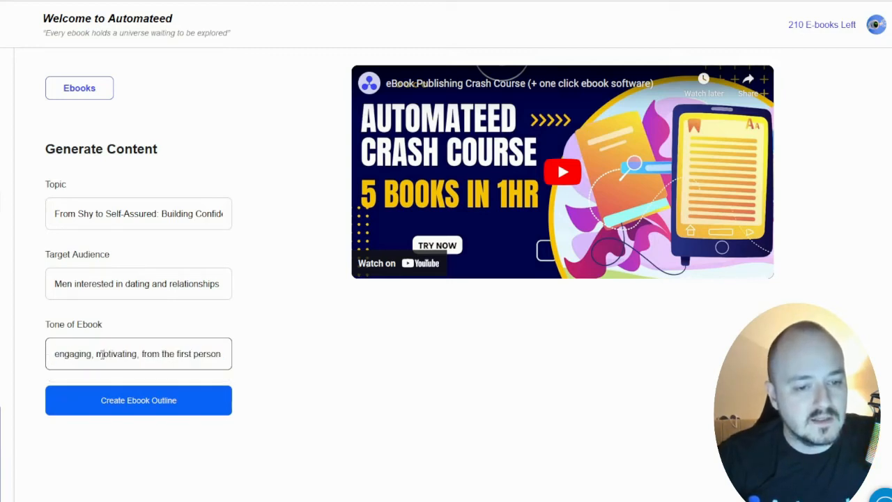
pyautogui.moveTo(100, 353); pyautogui.dragTo(253, 353)
pyautogui.click(227, 353)
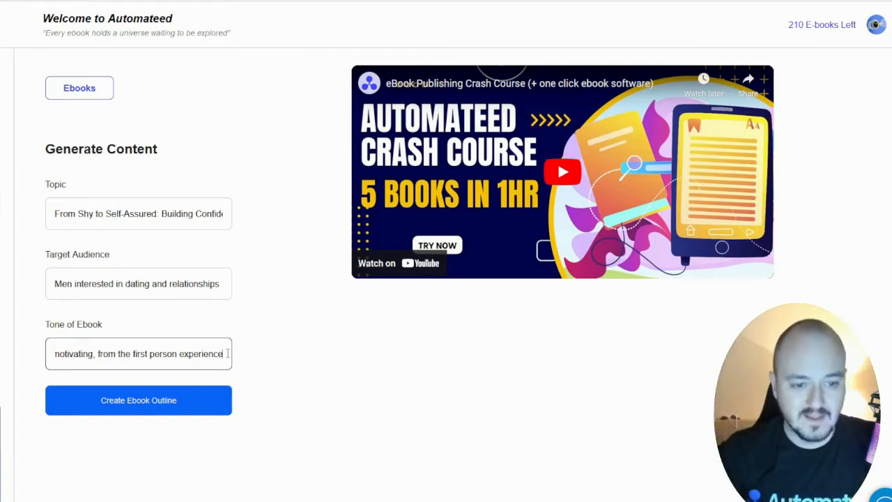
pyautogui.moveTo(227, 354); pyautogui.dragTo(52, 354)
pyautogui.click(74, 355)
pyautogui.click(225, 354)
pyautogui.click(92, 354)
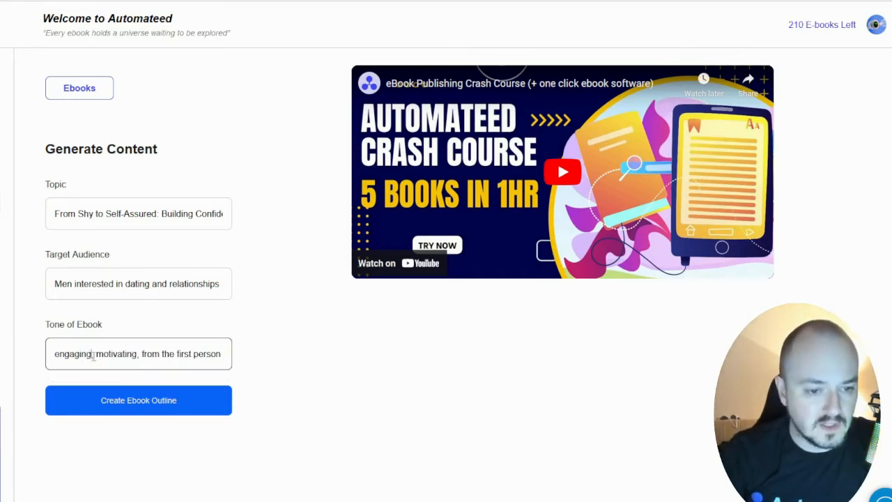
pyautogui.moveTo(157, 354); pyautogui.dragTo(133, 355)
pyautogui.click(220, 357)
pyautogui.click(134, 355)
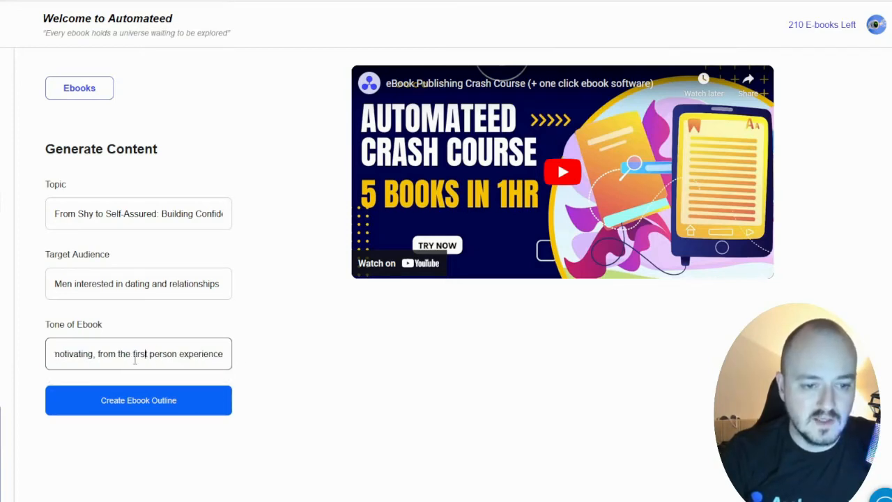
# Create the ebook outline from the entered topic, audience and tone, and skim through it.
pyautogui.click(137, 402)
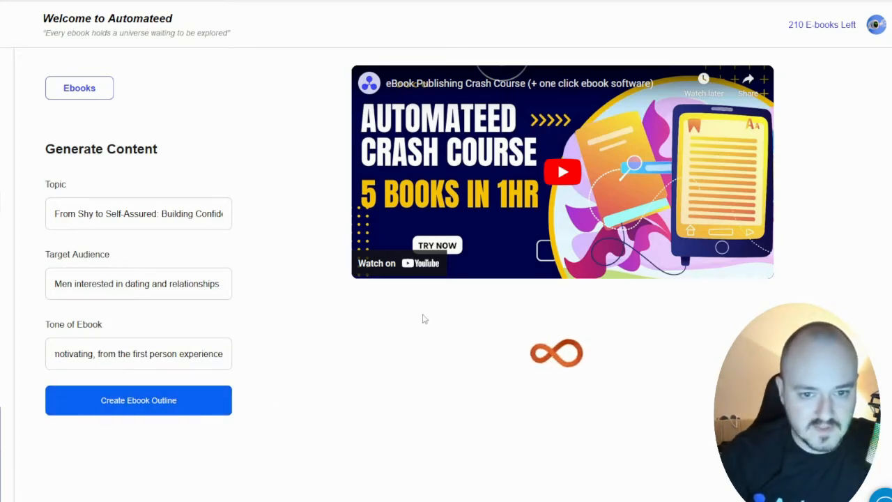
pyautogui.moveTo(284, 122); pyautogui.dragTo(458, 163)
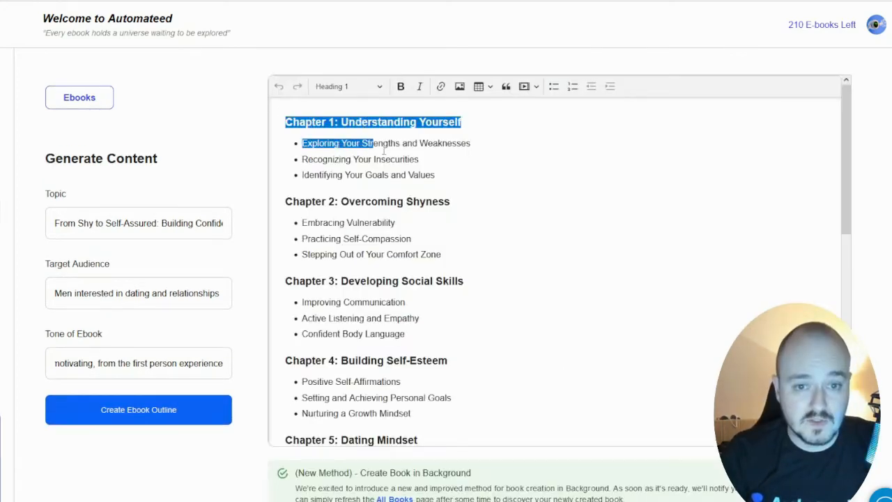
pyautogui.click(457, 165)
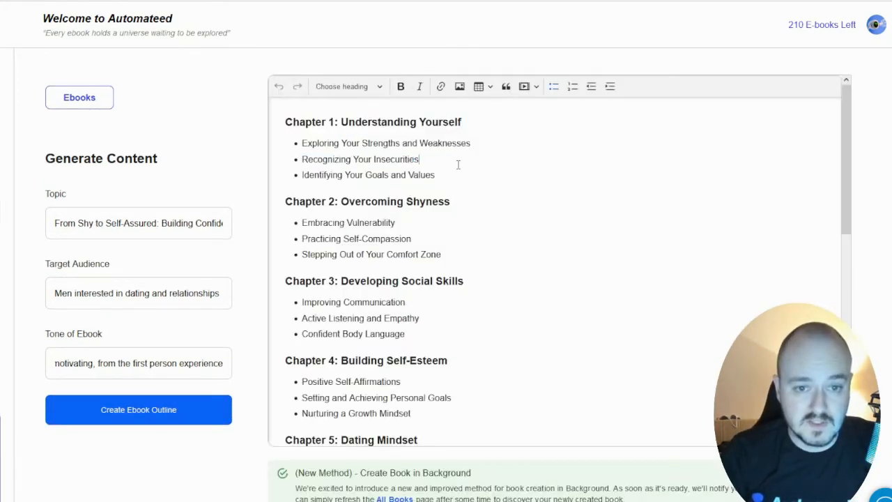
pyautogui.scroll(-6, 468, 184)
pyautogui.scroll(6, 492, 219)
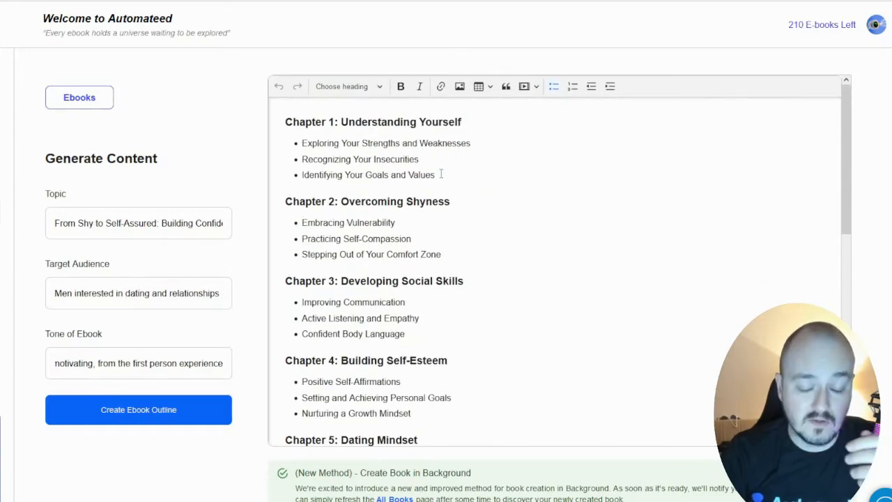
# Examine the heading style of the first three chapter titles and the bulleted subtopics under Chapter 1.
pyautogui.click(391, 122)
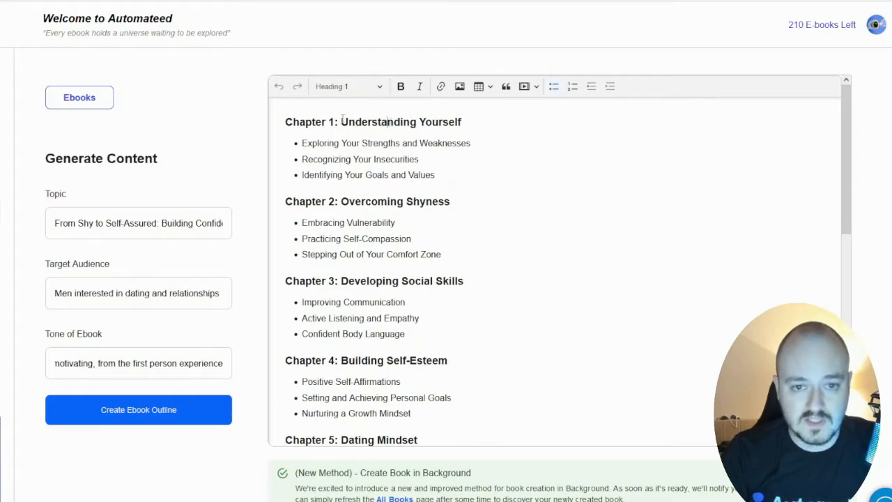
pyautogui.moveTo(286, 122); pyautogui.dragTo(463, 122)
pyautogui.click(286, 201)
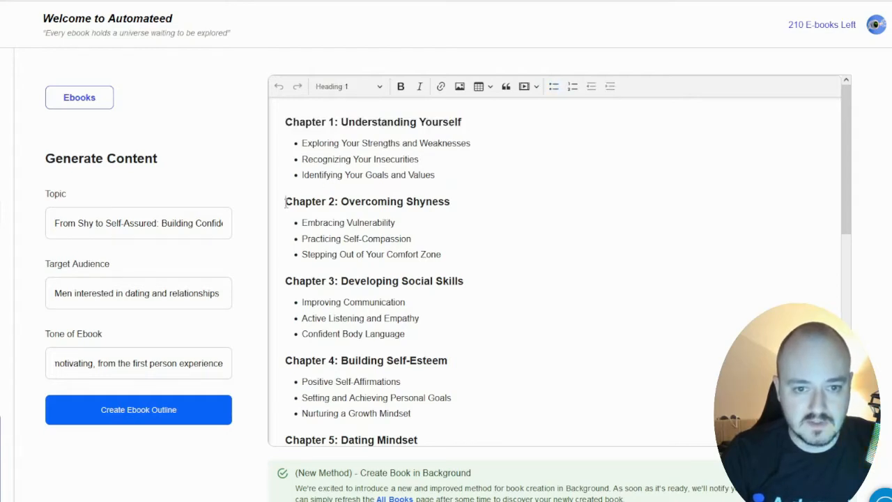
pyautogui.moveTo(286, 203); pyautogui.dragTo(458, 201)
pyautogui.moveTo(289, 282); pyautogui.dragTo(468, 278)
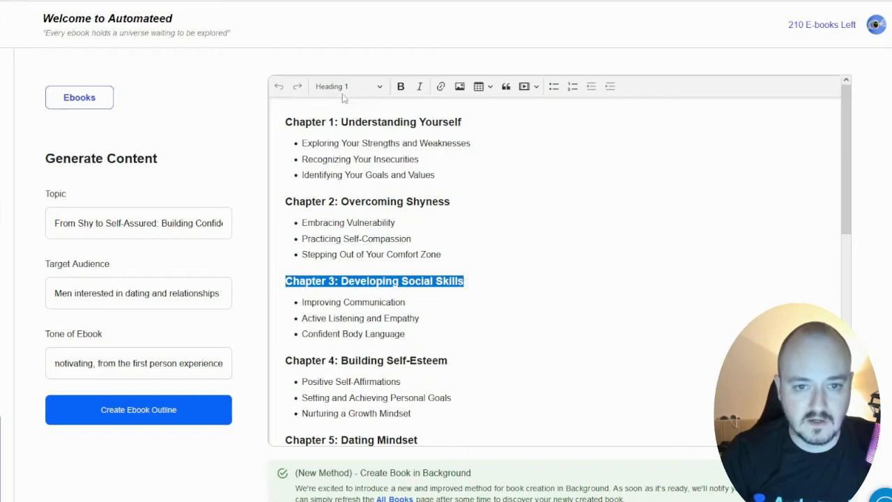
pyautogui.click(346, 88)
pyautogui.click(351, 89)
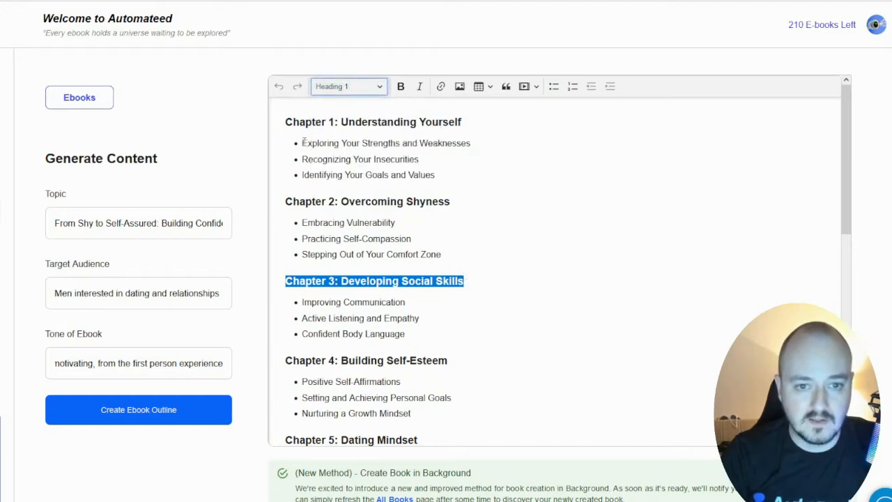
pyautogui.moveTo(304, 142); pyautogui.dragTo(452, 173)
pyautogui.tripleClick(452, 174)
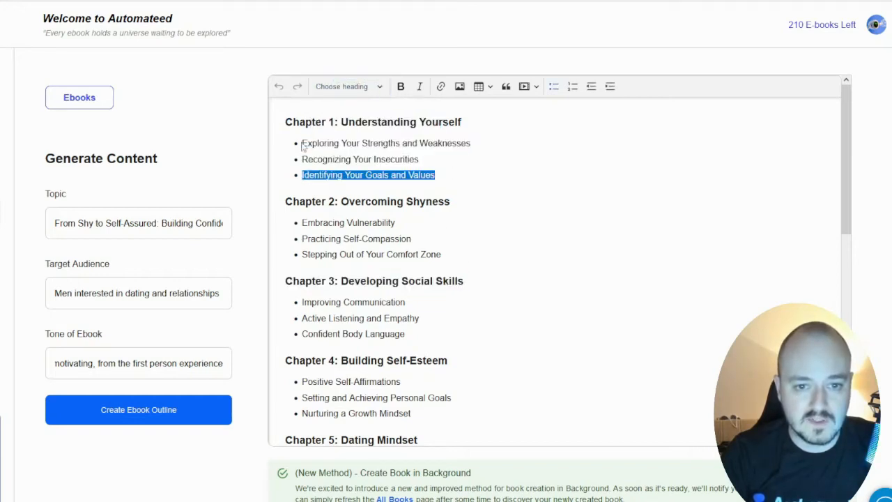
pyautogui.moveTo(303, 145)
pyautogui.mouseDown()
pyautogui.moveTo(442, 175)
pyautogui.moveTo(303, 143)
pyautogui.mouseUp()
pyautogui.click(443, 177)
pyautogui.click(348, 150)
# Read through the whole generated outline from Chapter 1 to Chapter 10.
pyautogui.scroll(-6, 369, 155)
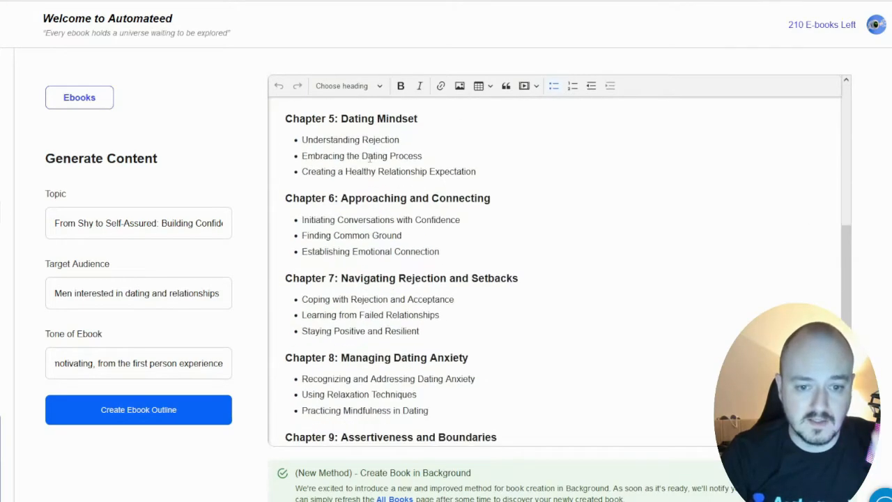
pyautogui.scroll(-1, 415, 228)
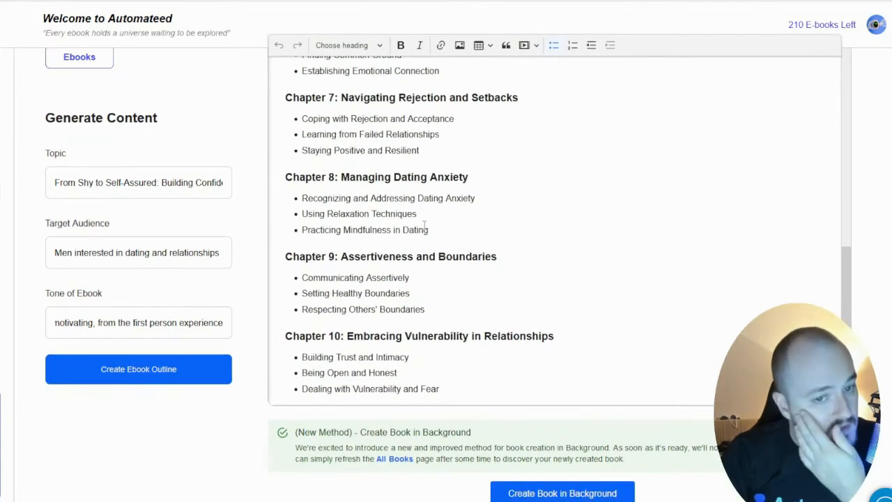
pyautogui.scroll(2, 401, 259)
pyautogui.scroll(4, 402, 260)
pyautogui.scroll(1, 415, 244)
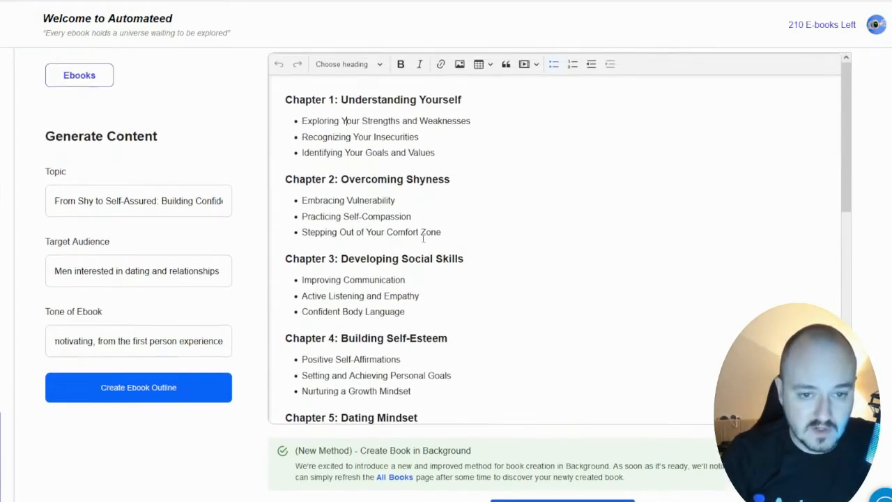
pyautogui.scroll(-6, 376, 352)
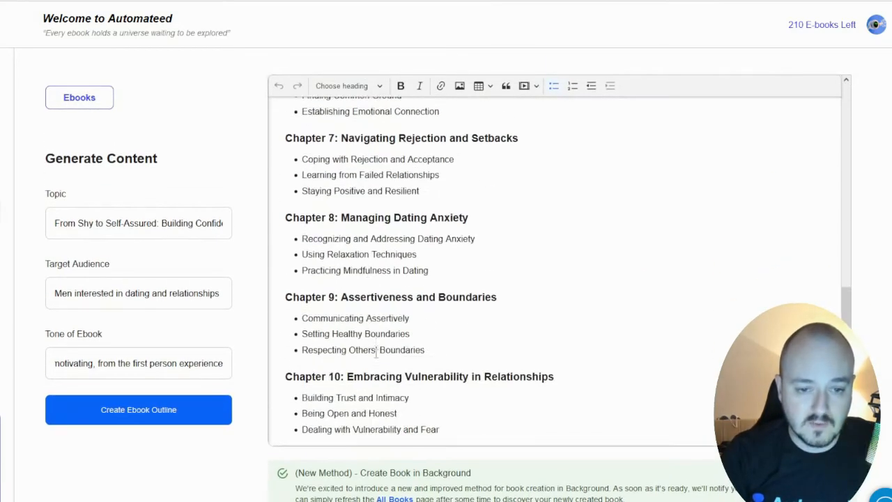
pyautogui.scroll(-1, 377, 340)
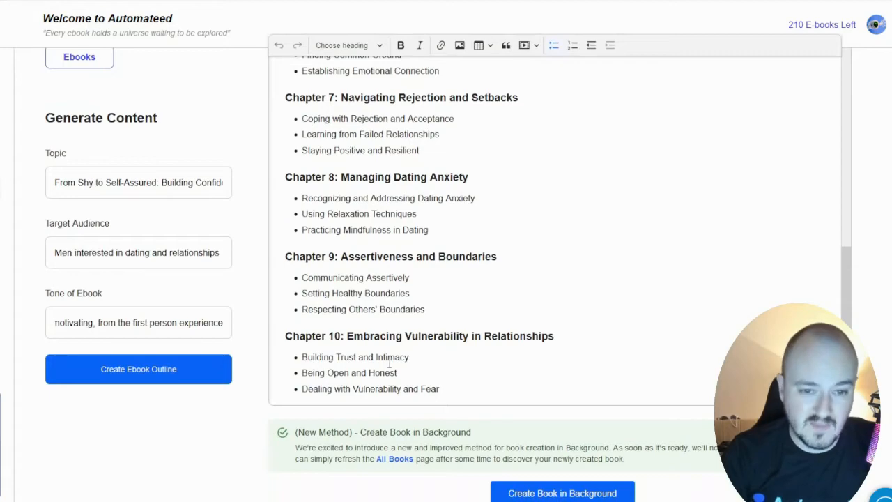
pyautogui.scroll(2, 419, 343)
pyautogui.scroll(4, 420, 341)
pyautogui.scroll(1, 418, 328)
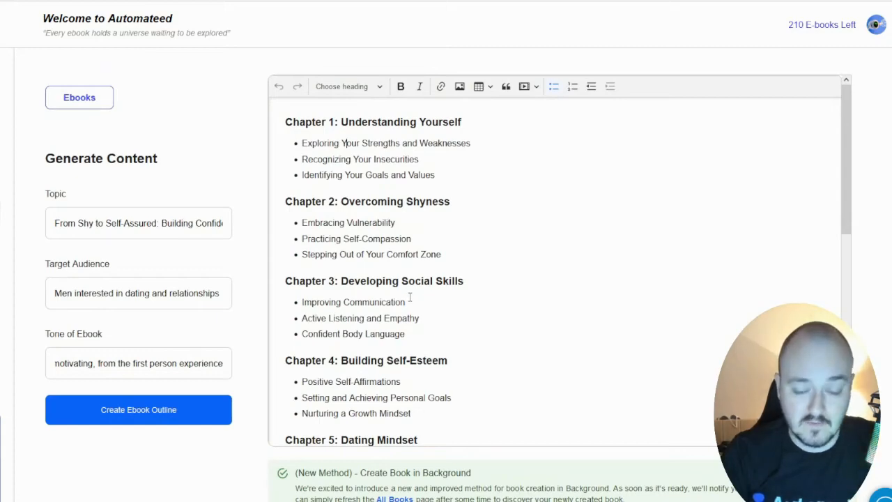
pyautogui.scroll(-6, 418, 300)
pyautogui.scroll(-1, 438, 307)
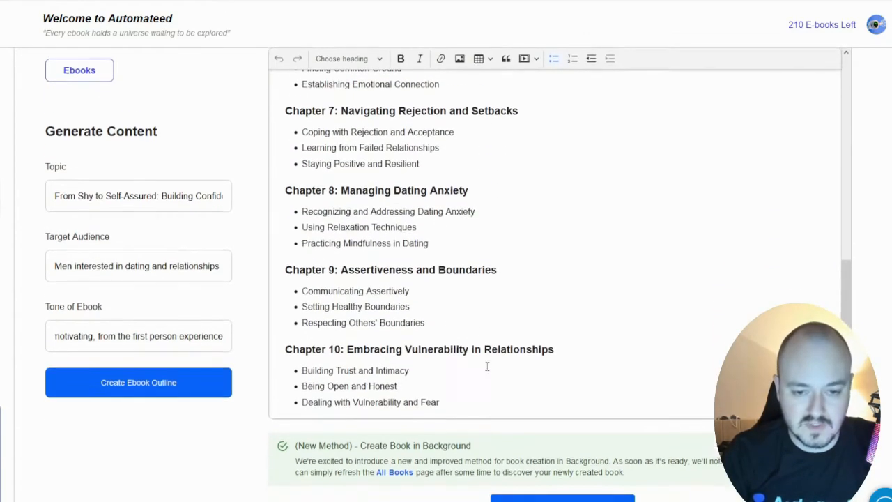
# Examine the final chapters of the outline, Chapters 8 to 10, in comparison with the earlier ones.
pyautogui.moveTo(453, 383); pyautogui.dragTo(306, 151)
pyautogui.click(336, 178)
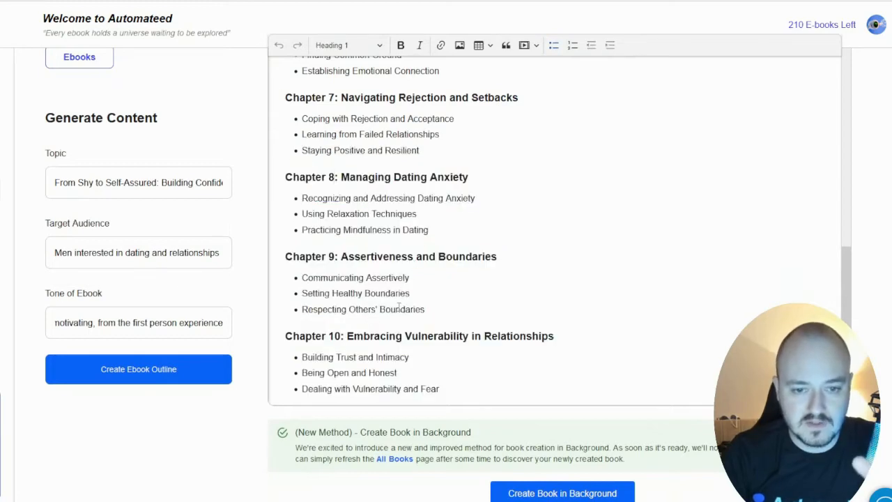
pyautogui.scroll(7, 399, 307)
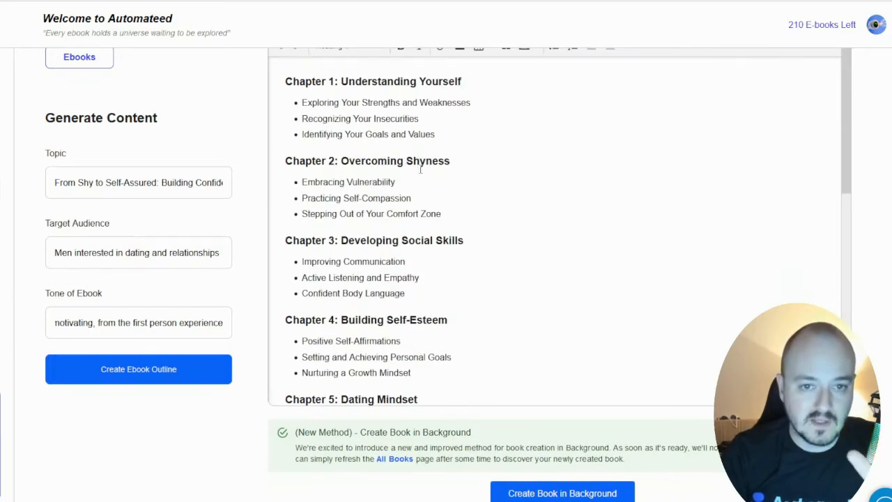
pyautogui.scroll(-7, 415, 164)
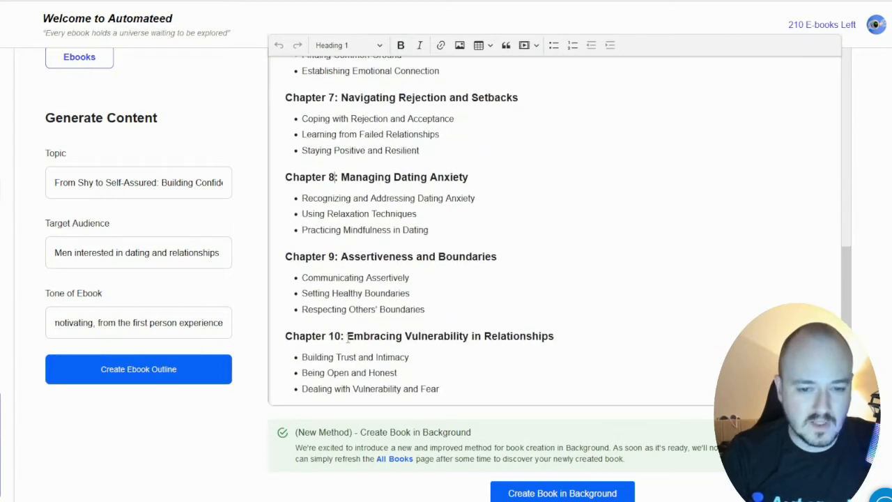
pyautogui.moveTo(442, 389); pyautogui.dragTo(292, 200)
pyautogui.click(319, 181)
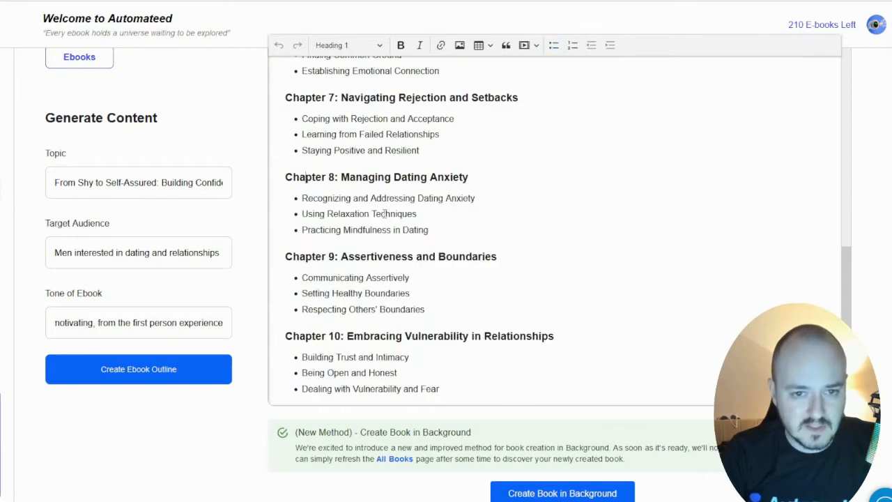
pyautogui.scroll(5, 409, 241)
pyautogui.scroll(-5, 419, 258)
pyautogui.click(444, 388)
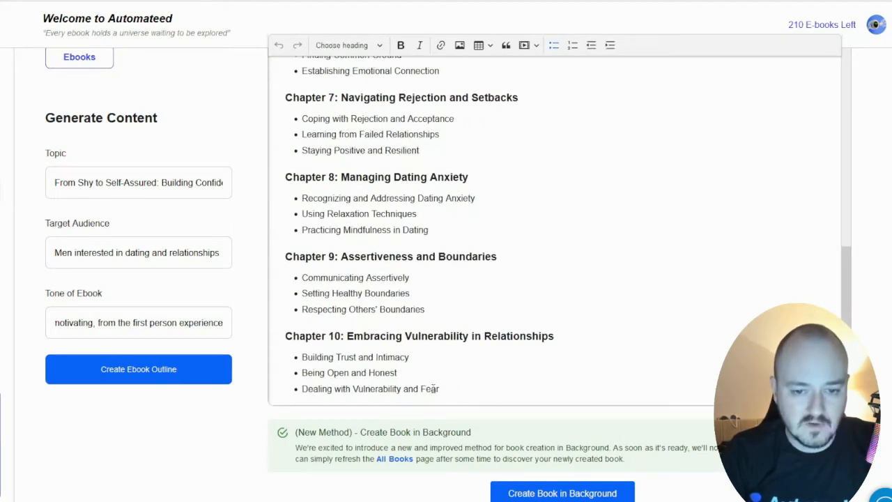
# Regenerate the ebook outline from the same topic, target audience and tone to get an alternative set of chapters.
pyautogui.moveTo(445, 386); pyautogui.dragTo(285, 99)
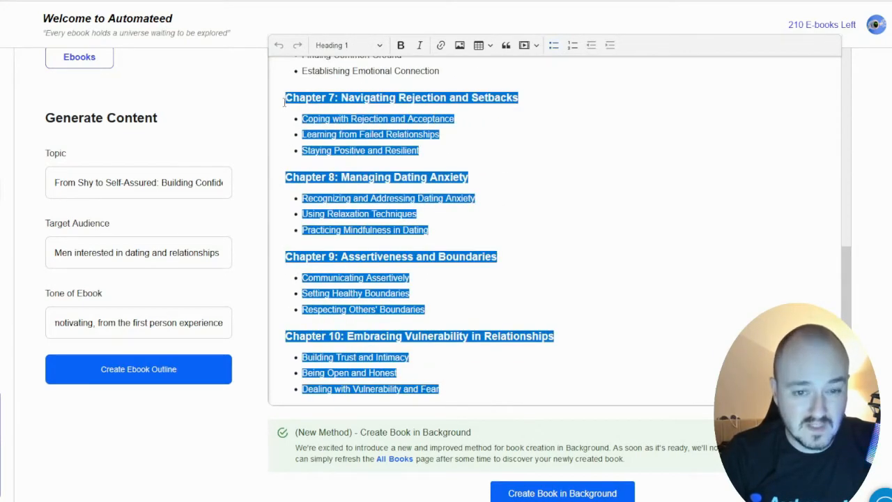
pyautogui.click(440, 146)
pyautogui.scroll(10, 432, 195)
pyautogui.scroll(2, 430, 240)
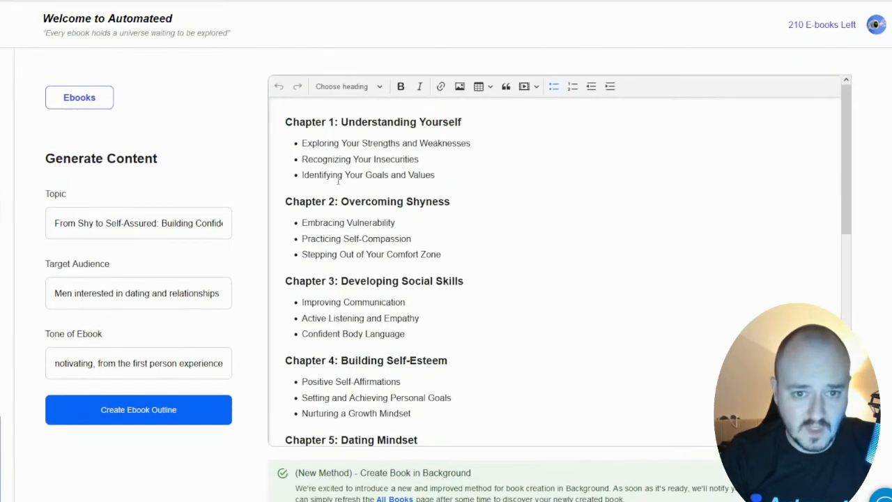
pyautogui.moveTo(285, 122); pyautogui.dragTo(481, 361)
pyautogui.click(160, 408)
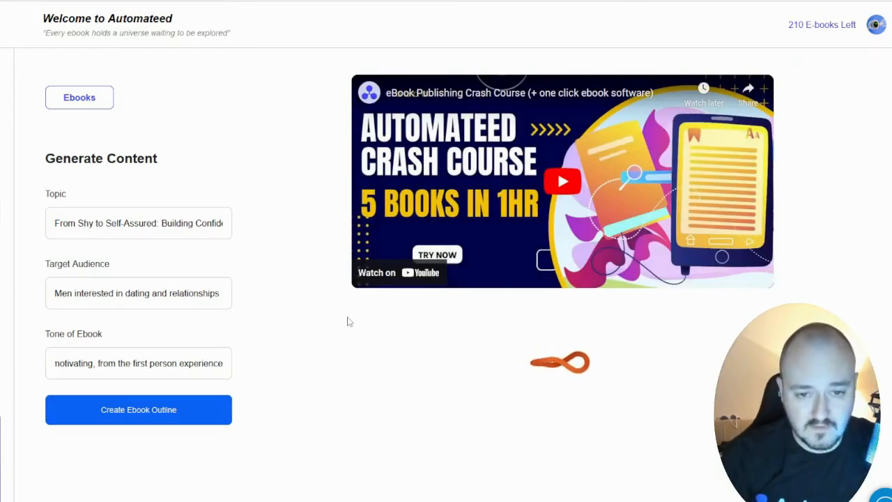
# Correct the misspelled word in the first subtopic under Understanding Confidence to "Importance".
pyautogui.moveTo(287, 123); pyautogui.dragTo(385, 123)
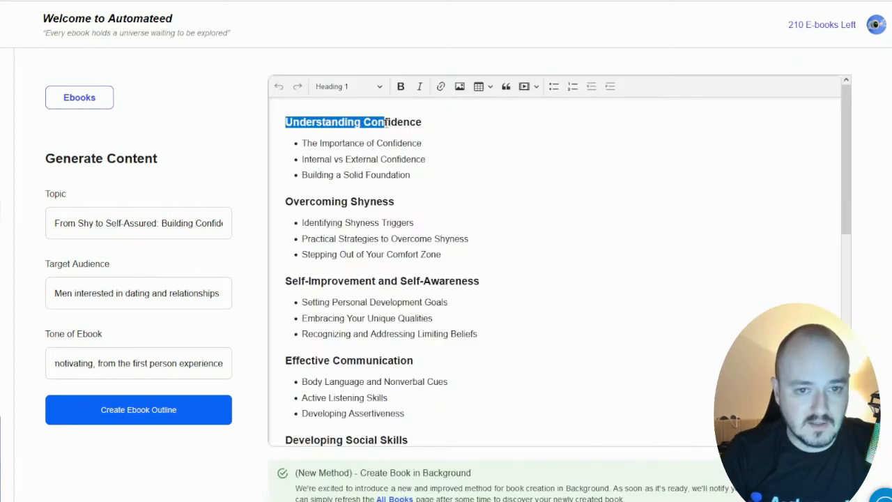
pyautogui.moveTo(335, 145); pyautogui.dragTo(346, 144)
pyautogui.moveTo(420, 177); pyautogui.dragTo(285, 143)
pyautogui.click(337, 157)
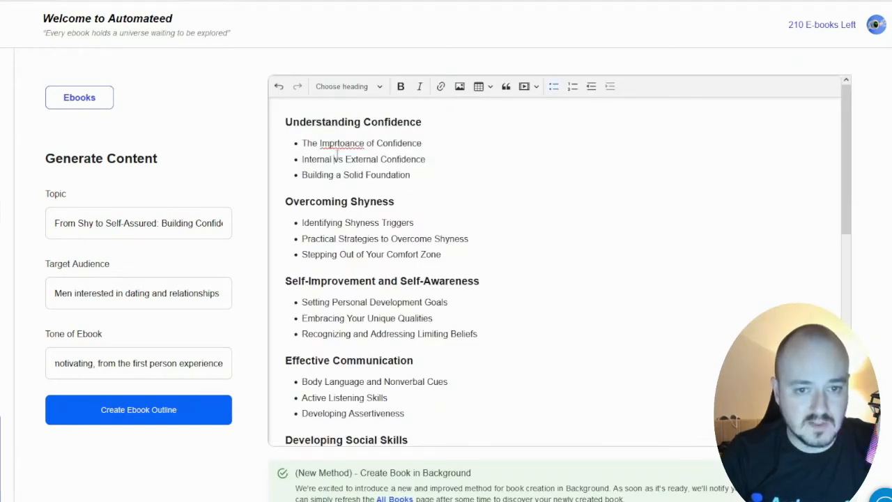
pyautogui.doubleClick(336, 143)
pyautogui.click(335, 142)
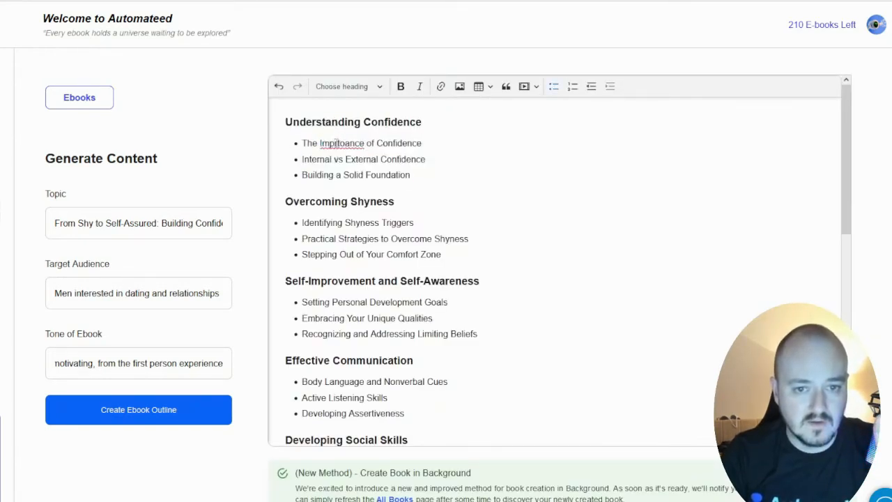
pyautogui.rightClick(337, 143)
pyautogui.click(398, 160)
# Examine the new outline's chapter titles and subtopics from Understanding Confidence to Self-Care and Well-Being.
pyautogui.moveTo(286, 122); pyautogui.dragTo(421, 122)
pyautogui.moveTo(415, 175); pyautogui.dragTo(302, 143)
pyautogui.click(330, 174)
pyautogui.scroll(-10, 351, 218)
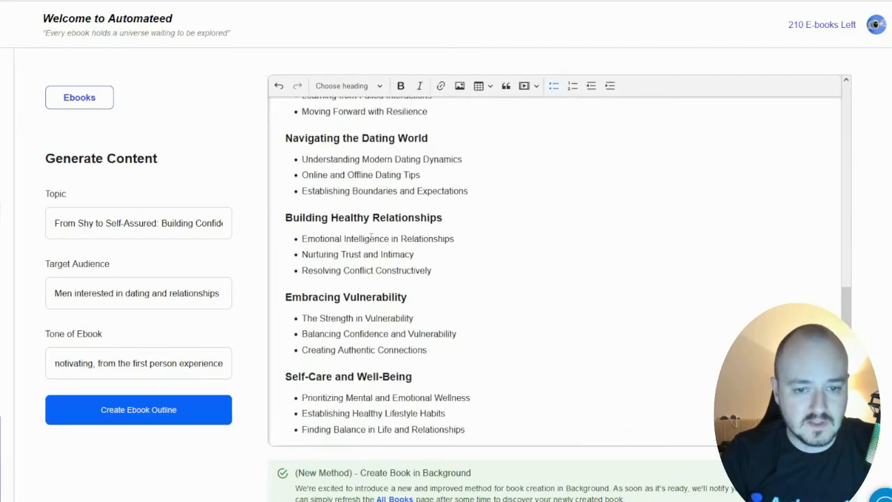
pyautogui.scroll(10, 333, 296)
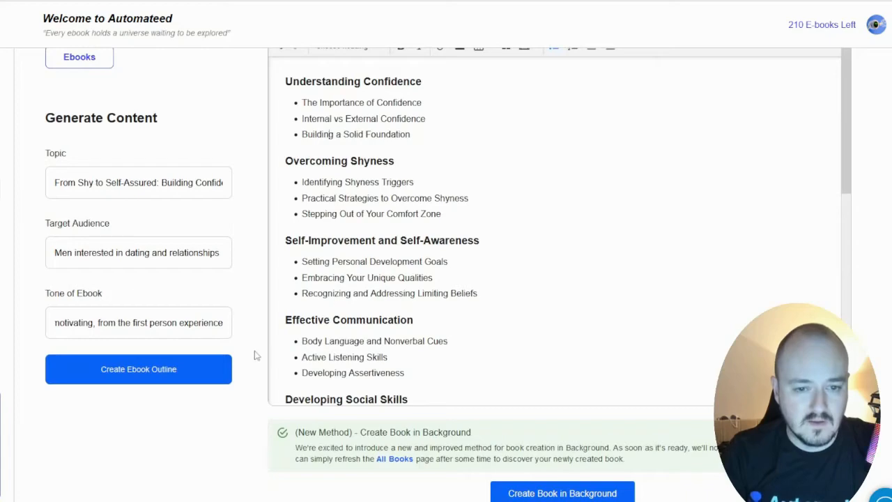
pyautogui.scroll(-8, 318, 357)
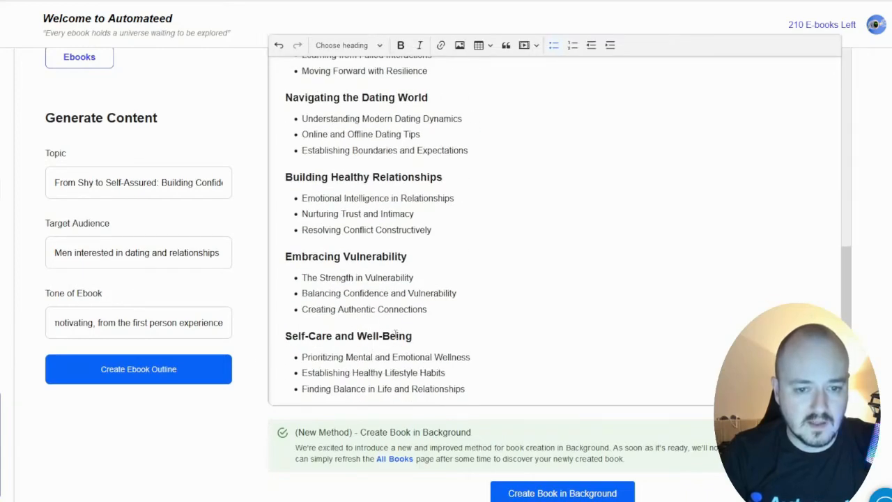
pyautogui.scroll(8, 395, 335)
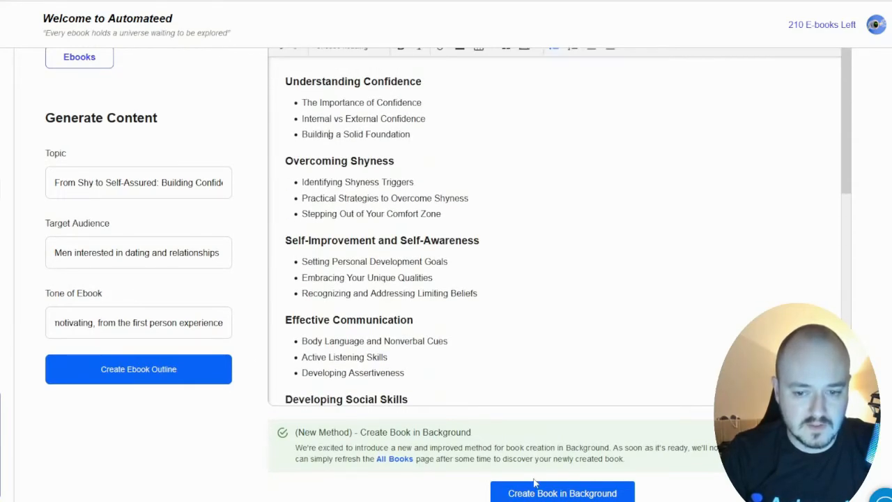
pyautogui.scroll(-8, 446, 229)
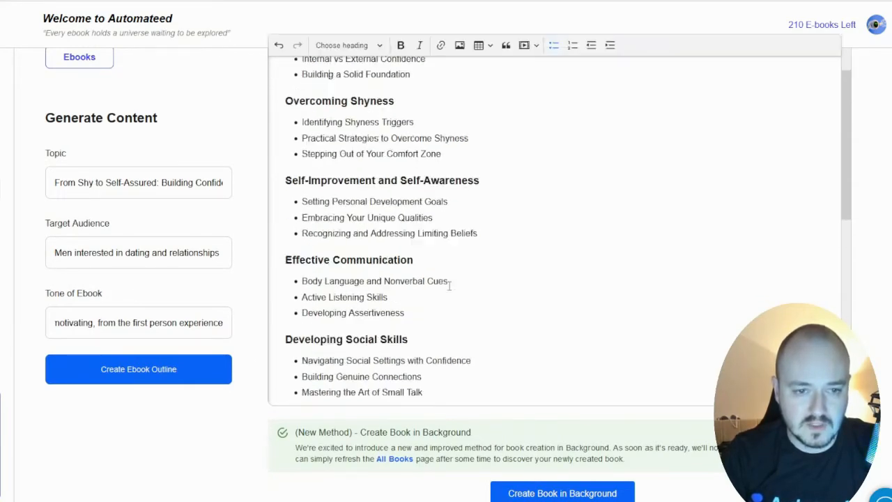
# Start creating the book in the background from the current outline, and open the list of ebooks.
pyautogui.click(550, 493)
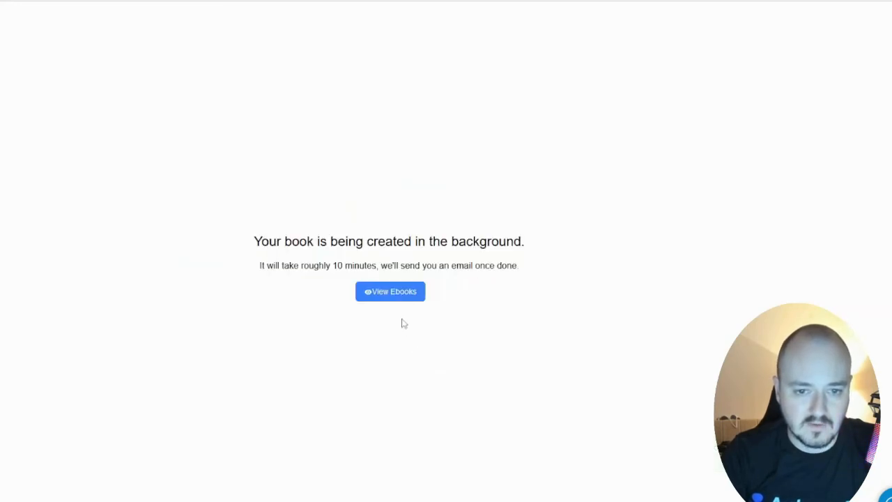
pyautogui.moveTo(262, 263); pyautogui.dragTo(495, 265)
pyautogui.click(494, 266)
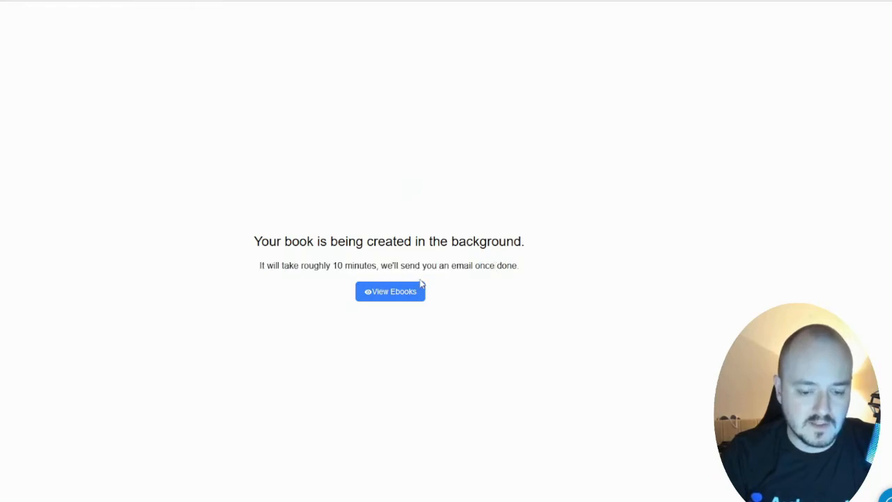
pyautogui.click(378, 293)
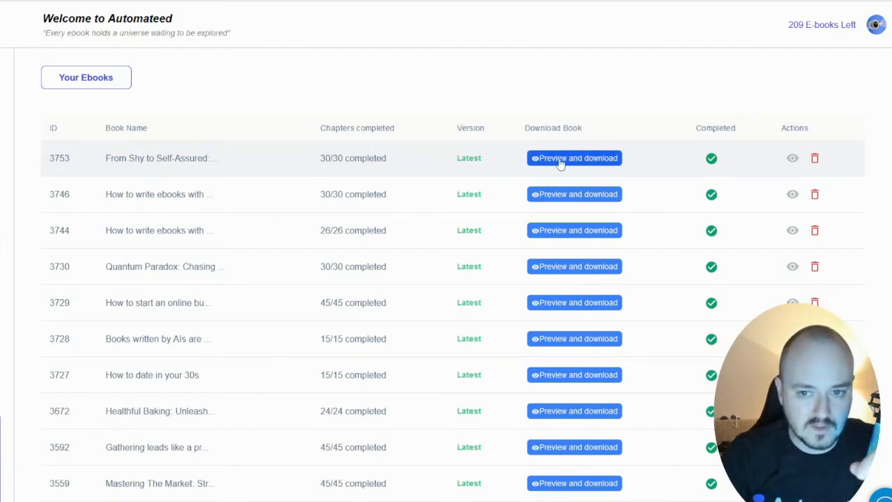
# Open the preview of the finished "From Shy to Self-Assured" ebook and download it as DOCX.
pyautogui.click(560, 160)
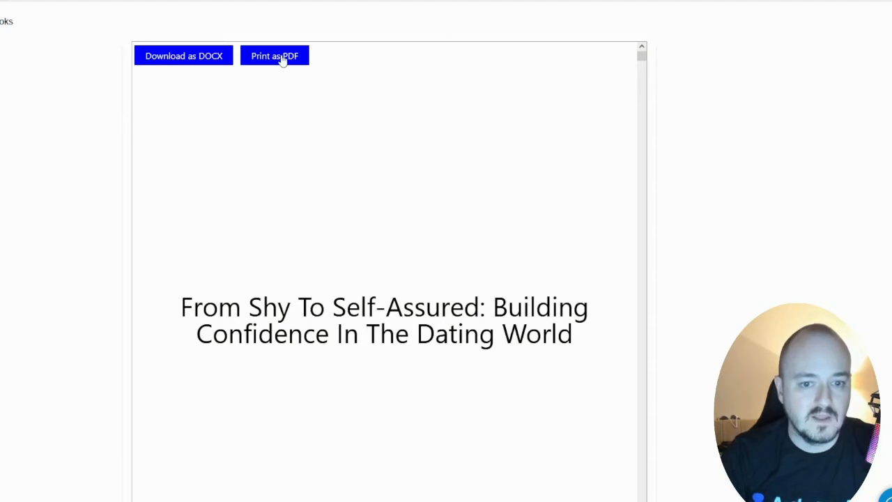
pyautogui.click(194, 63)
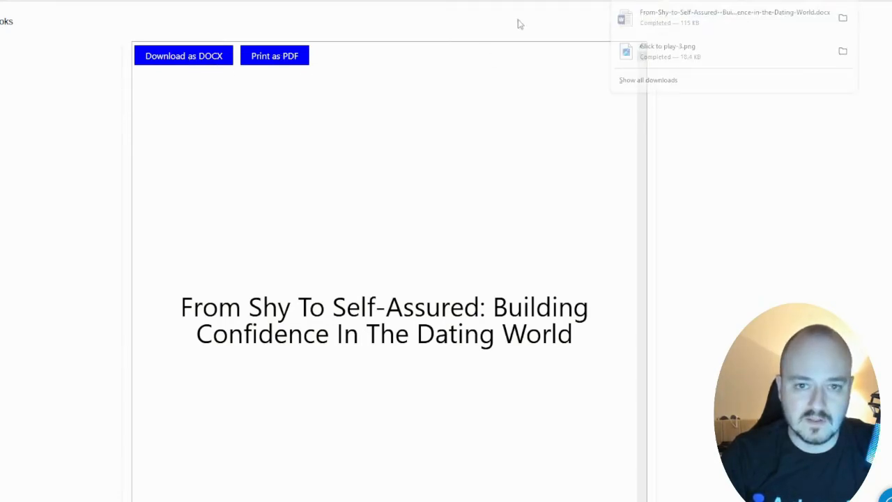
# Check the ebook's PDF print preview with printed headers and footers turned on and off.
pyautogui.click(276, 62)
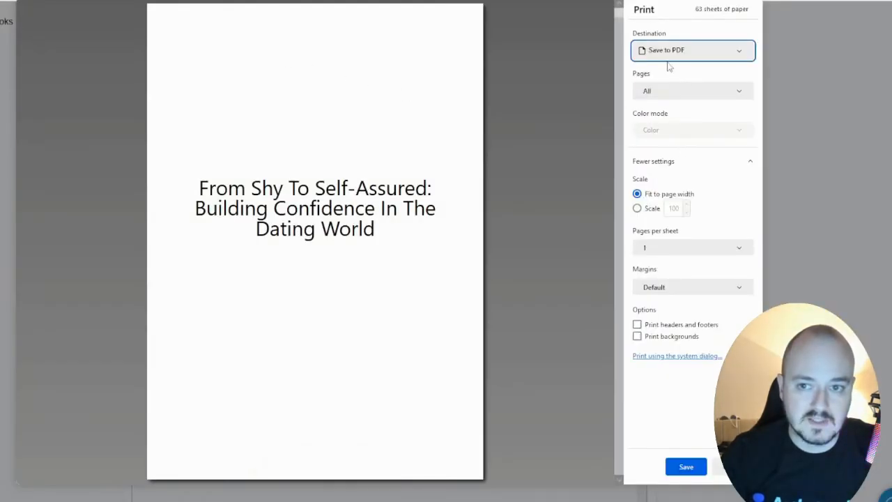
pyautogui.click(637, 326)
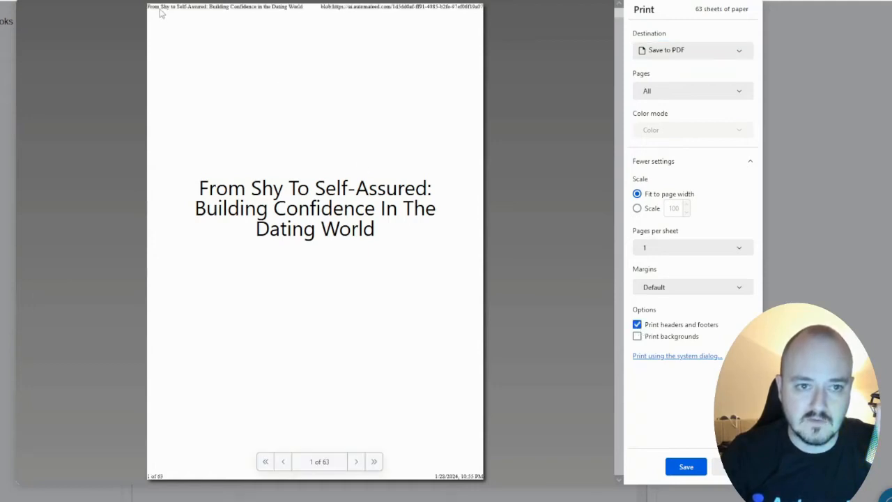
pyautogui.scroll(-15, 432, 216)
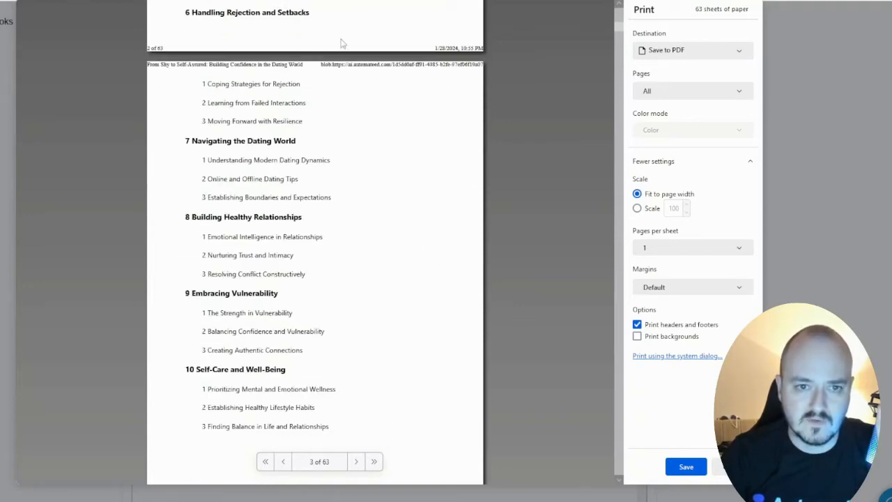
pyautogui.scroll(6, 279, 265)
pyautogui.scroll(-6, 422, 337)
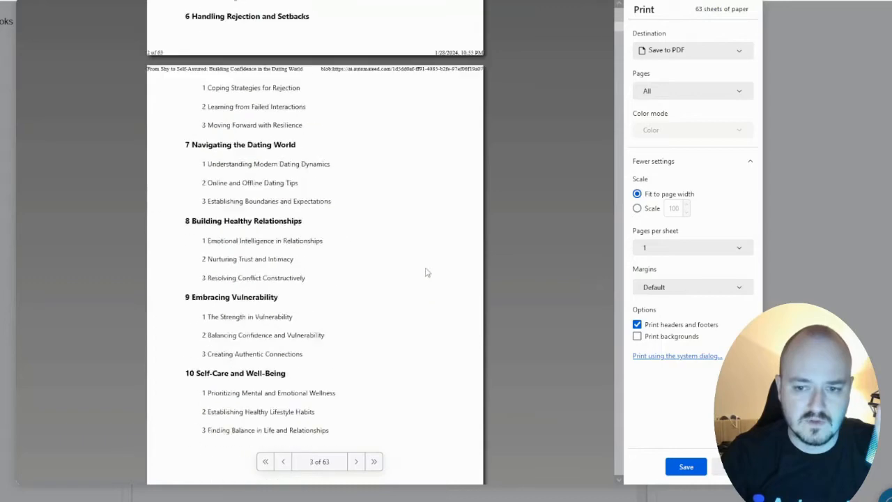
pyautogui.click(637, 325)
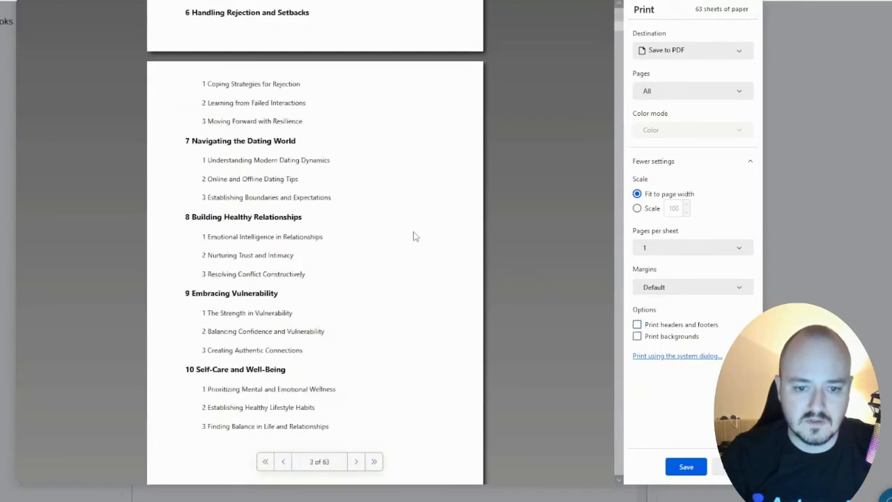
pyautogui.scroll(-20, 422, 230)
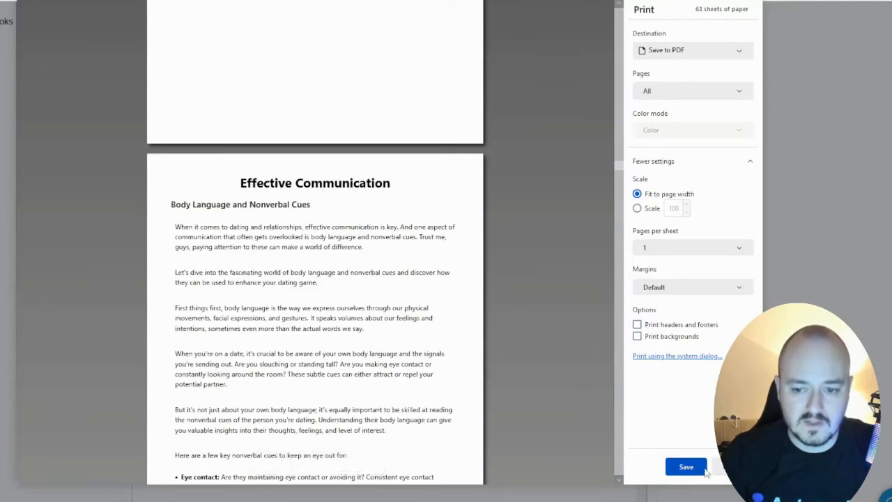
pyautogui.click(705, 469)
# Examine the chapter image and opening paragraphs of The Importance of Confidence in the preview for the requested first-person tone.
pyautogui.scroll(-10, 484, 221)
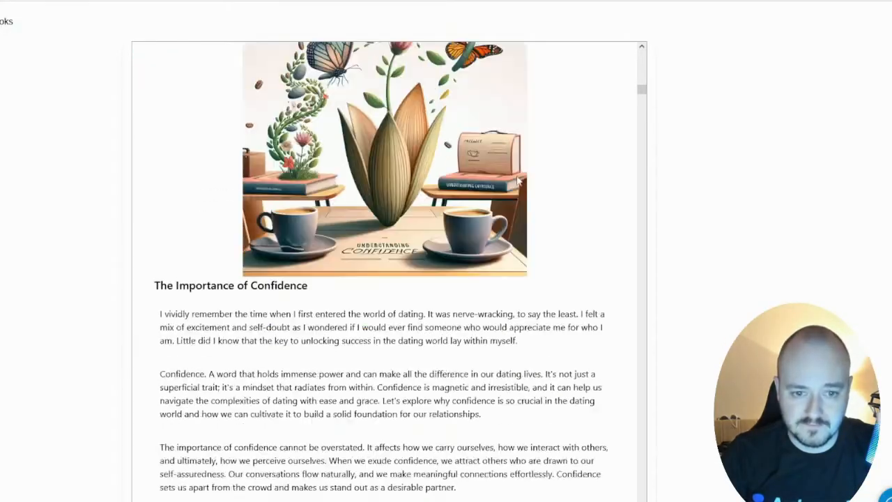
pyautogui.scroll(5, 588, 161)
pyautogui.moveTo(641, 82); pyautogui.dragTo(642, 94)
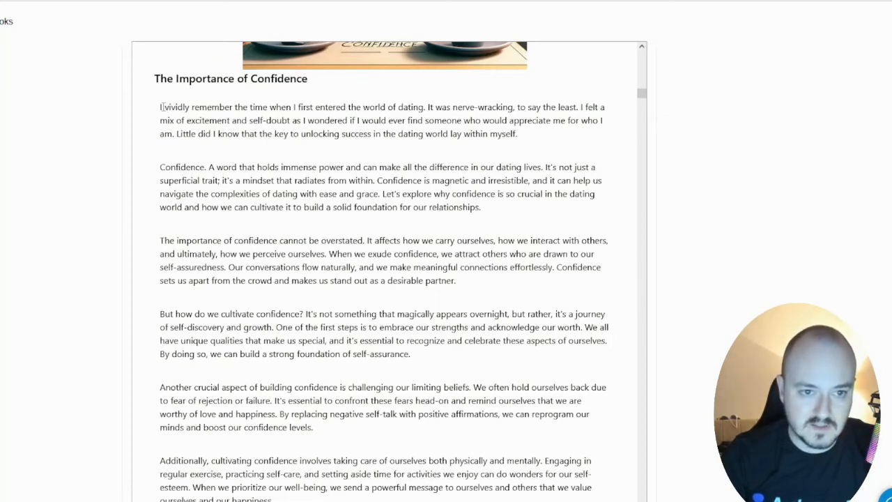
pyautogui.moveTo(160, 107); pyautogui.dragTo(298, 120)
pyautogui.click(244, 117)
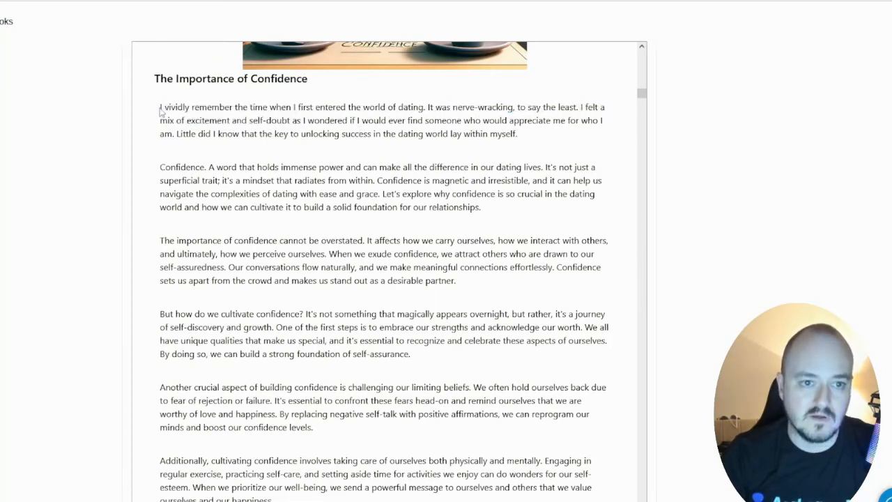
pyautogui.moveTo(161, 108); pyautogui.dragTo(230, 119)
pyautogui.click(169, 107)
pyautogui.click(165, 110)
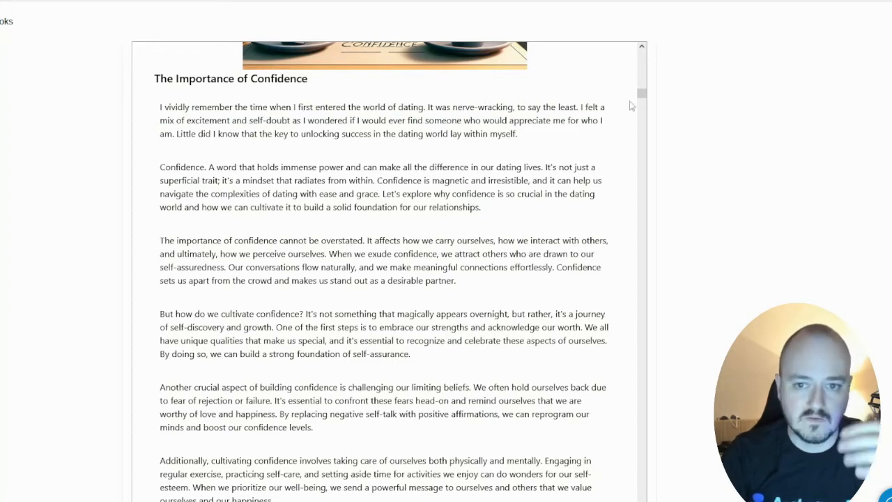
pyautogui.moveTo(641, 94); pyautogui.dragTo(623, 60)
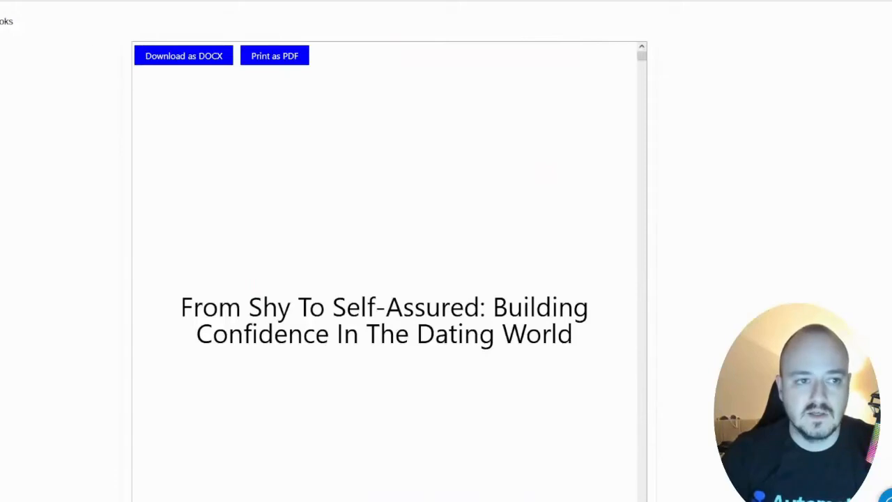
# Open the "From Shy to Self-Assured" book for editing from the ebook list and expand The Importance of Confidence.
pyautogui.click(55, 95)
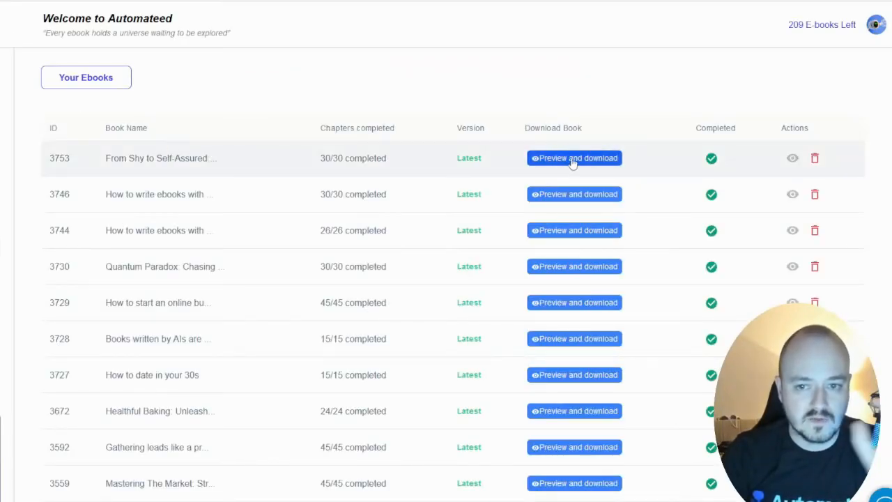
pyautogui.click(153, 161)
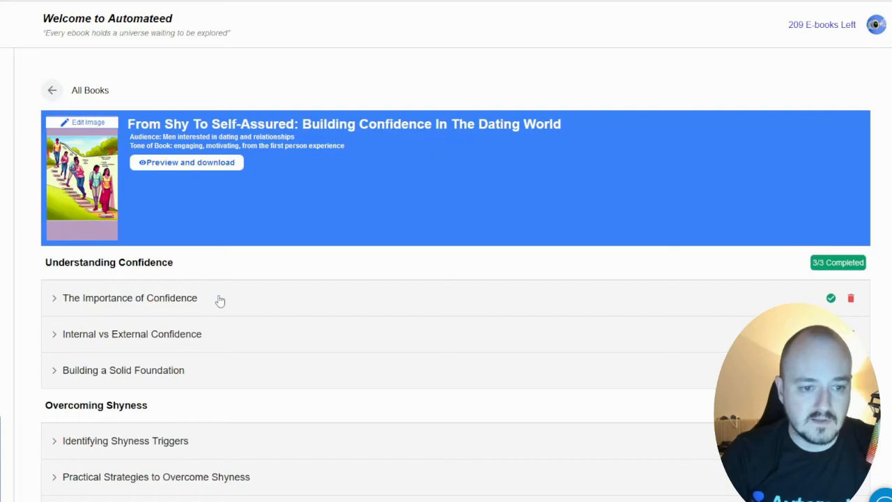
pyautogui.click(59, 299)
pyautogui.scroll(-5, 303, 279)
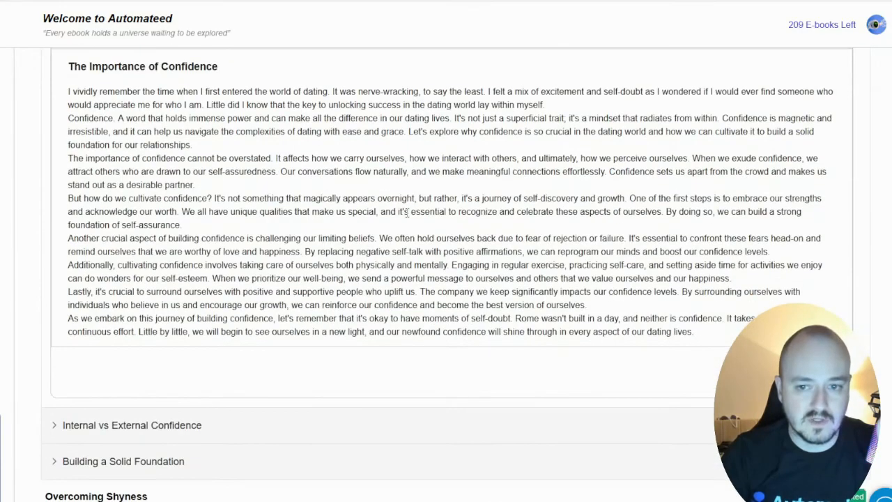
pyautogui.scroll(2, 407, 213)
pyautogui.scroll(-2, 413, 265)
# Check the spelling suggestions for "self-assuredness" in the third paragraph of The Importance of Confidence.
pyautogui.moveTo(199, 141); pyautogui.dragTo(267, 182)
pyautogui.click(267, 158)
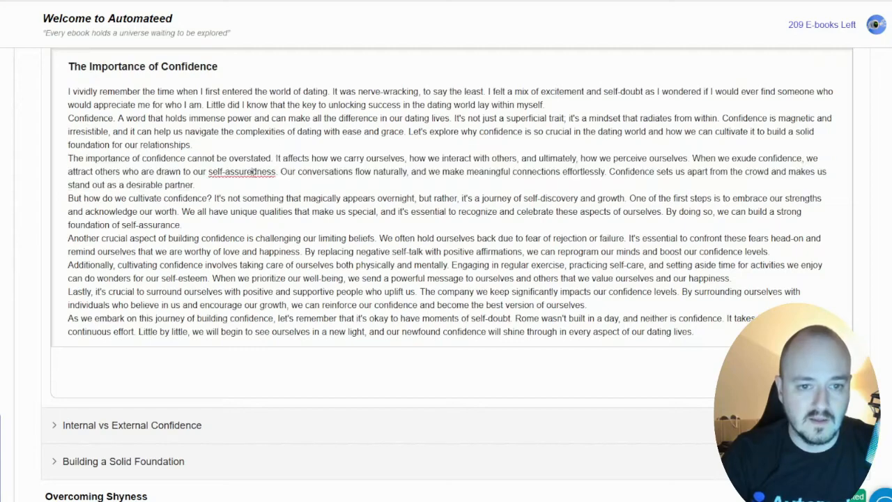
pyautogui.rightClick(259, 171)
pyautogui.click(298, 172)
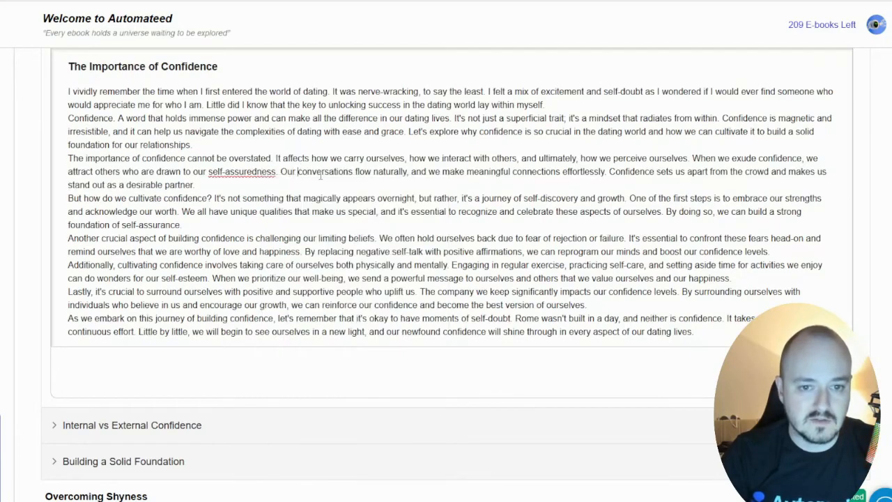
# Skim through the text of The Importance of Confidence and save the chapter.
pyautogui.scroll(-10, 338, 197)
pyautogui.scroll(10, 335, 199)
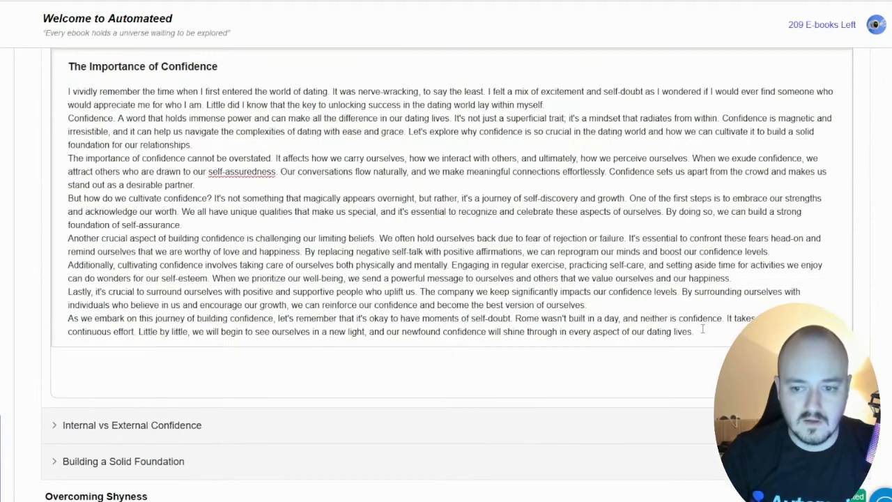
pyautogui.scroll(5, 597, 272)
pyautogui.scroll(-5, 597, 273)
pyautogui.scroll(5, 597, 272)
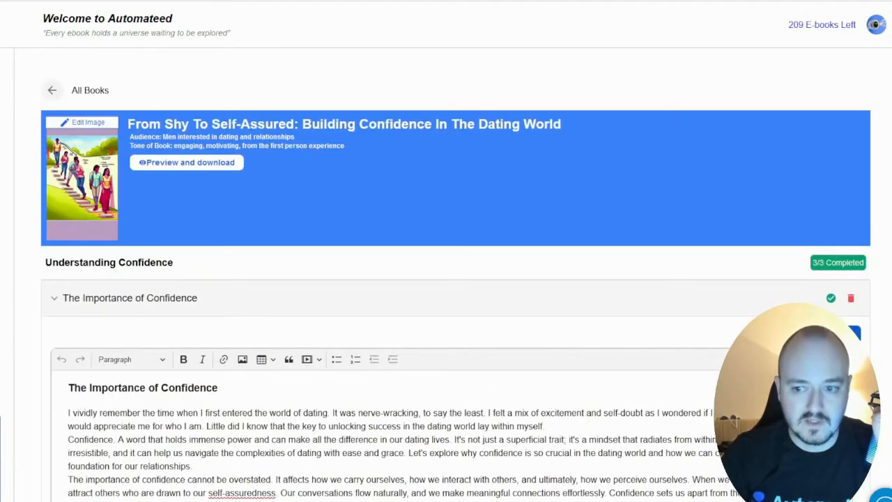
pyautogui.click(839, 335)
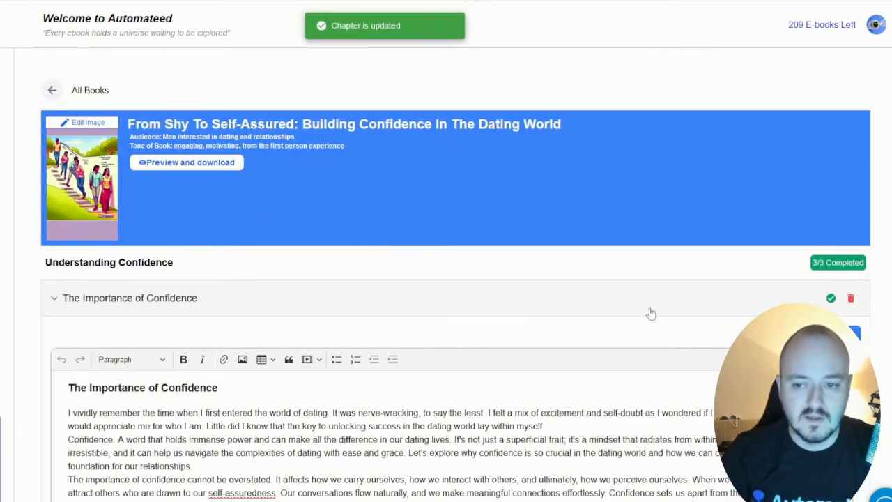
# Collapse The Importance of Confidence and look over the book's remaining chapters and subchapters.
pyautogui.click(58, 299)
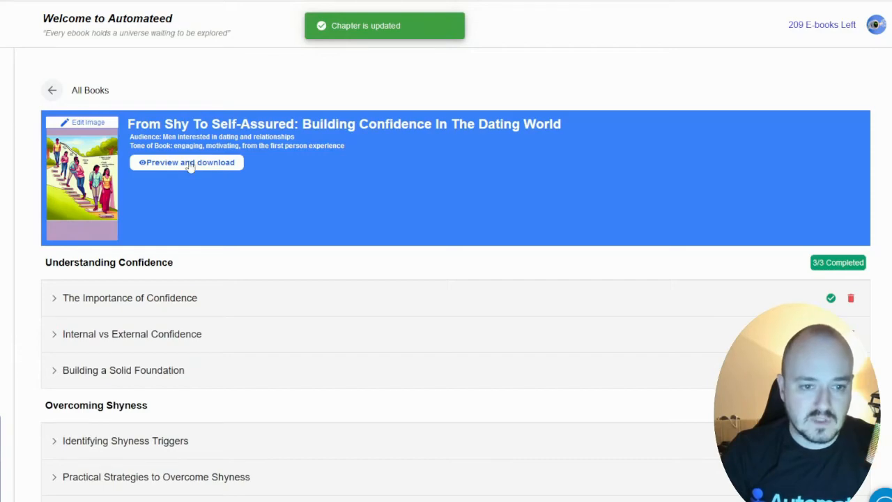
pyautogui.scroll(-15, 190, 166)
pyautogui.scroll(8, 356, 305)
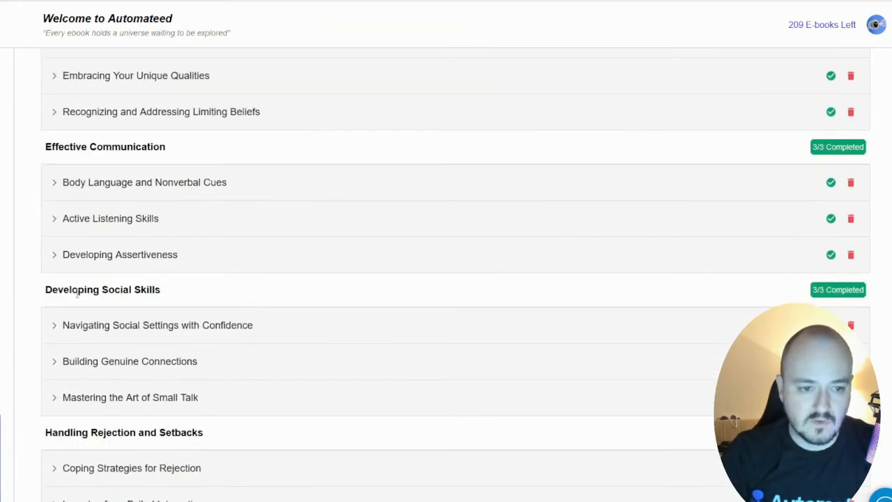
pyautogui.scroll(10, 77, 295)
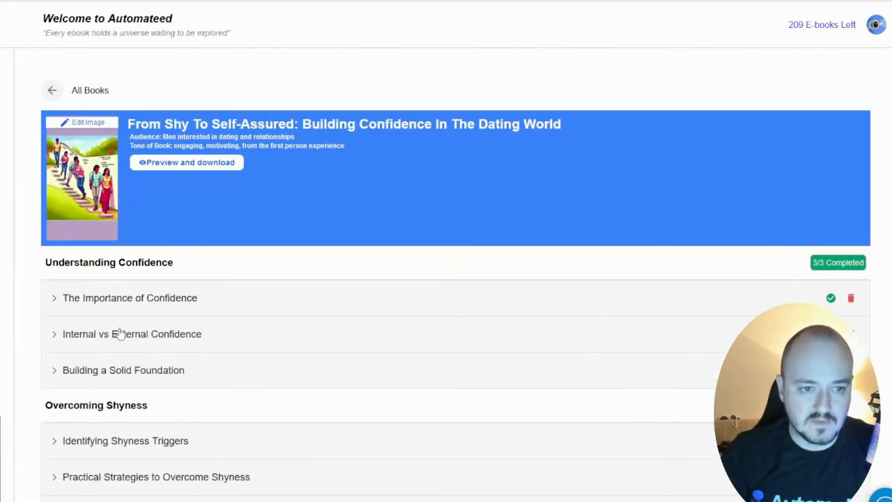
# Open the book's cover image for editing and expand the image editor to full screen.
pyautogui.click(87, 123)
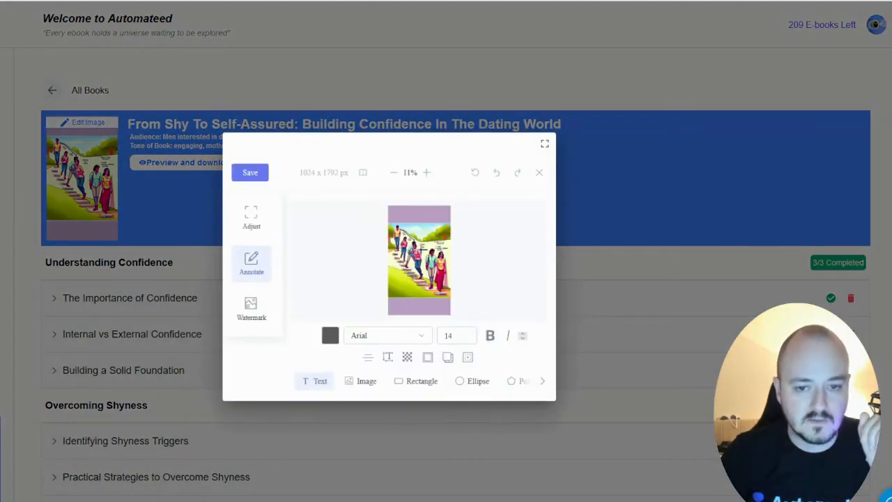
pyautogui.click(544, 151)
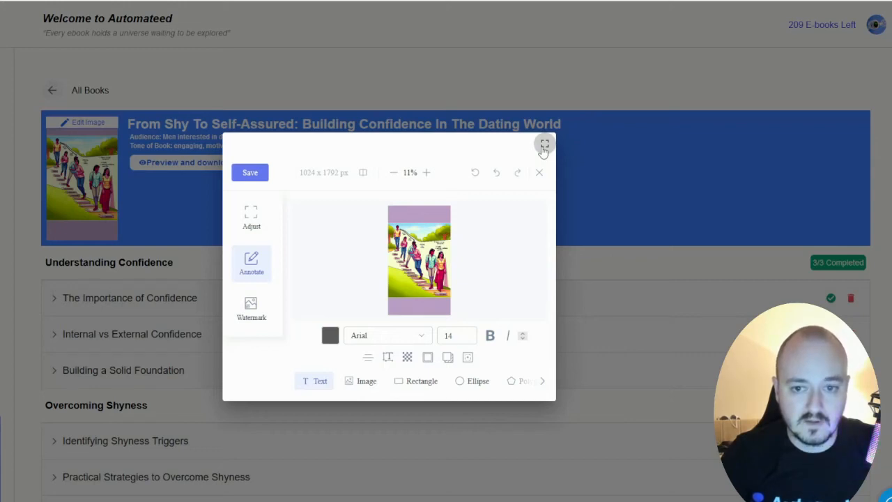
pyautogui.click(543, 151)
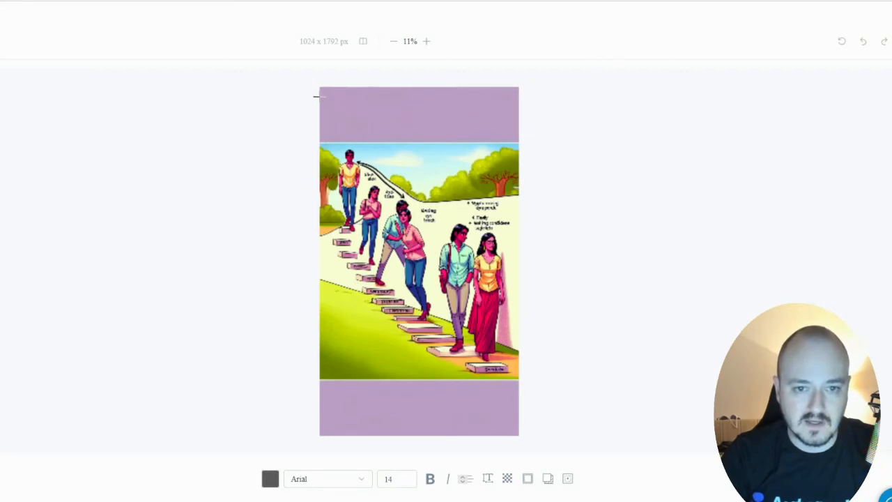
# Draw a dark grey rectangle across the cover's upper purple band and lower its opacity to about 50%.
pyautogui.click(342, 500)
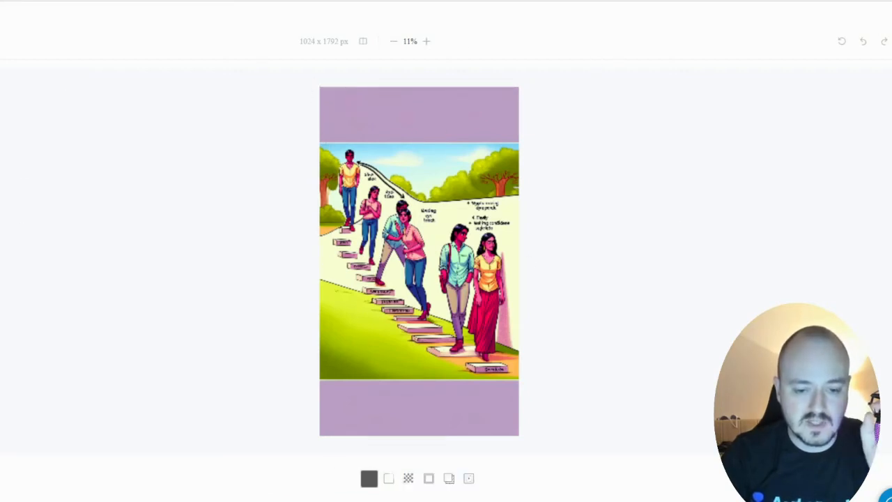
pyautogui.moveTo(319, 87); pyautogui.dragTo(517, 140)
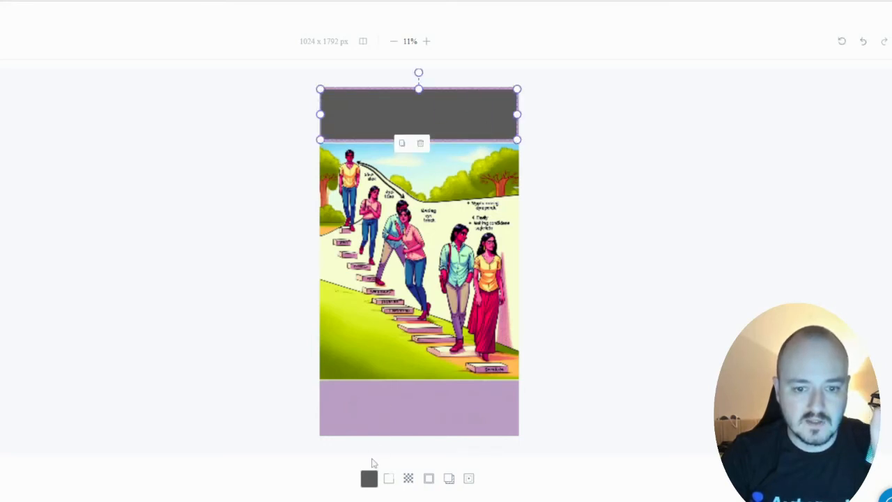
pyautogui.click(409, 479)
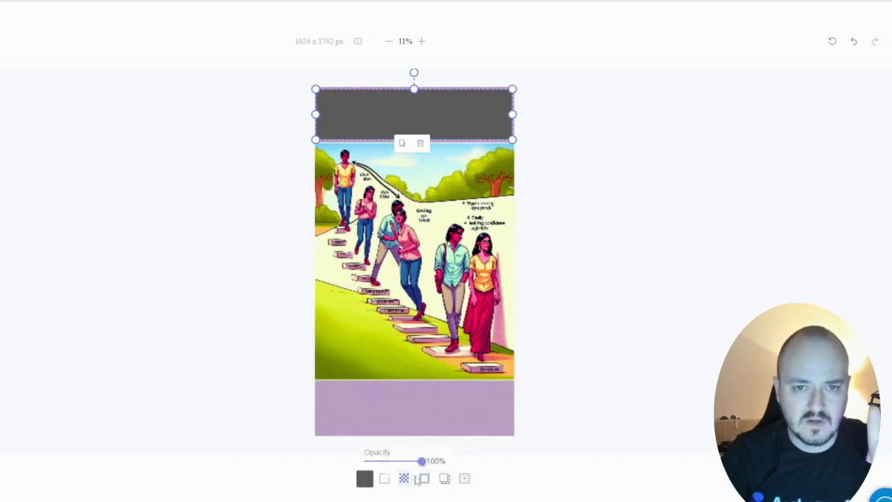
pyautogui.click(396, 462)
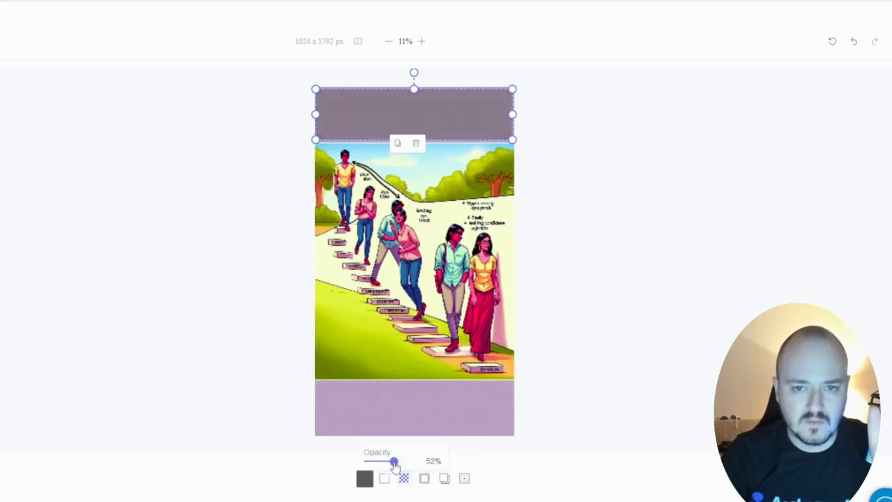
pyautogui.moveTo(398, 462); pyautogui.dragTo(389, 461)
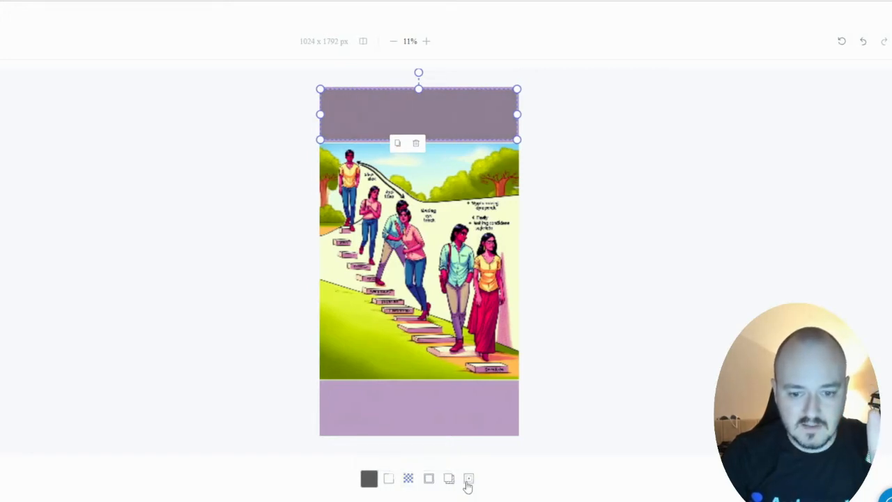
# Align the semi-transparent rectangle to the top centre of the cover.
pyautogui.click(465, 478)
pyautogui.click(464, 421)
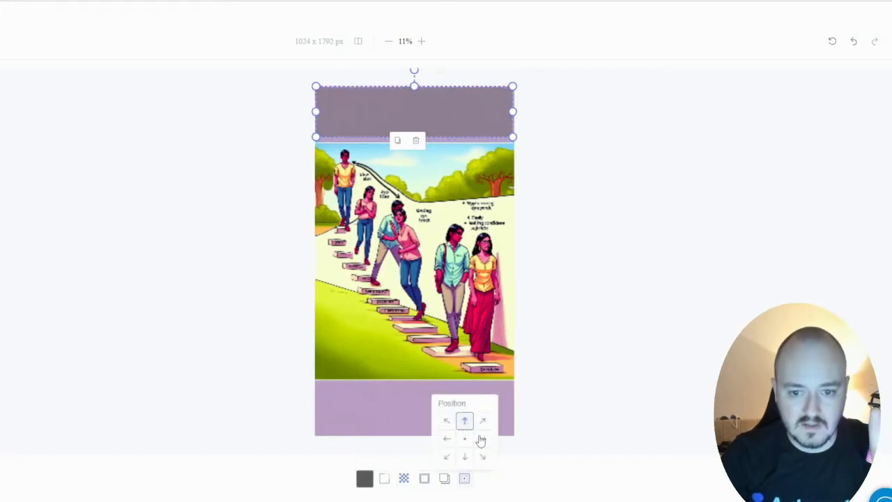
pyautogui.click(465, 437)
pyautogui.click(465, 420)
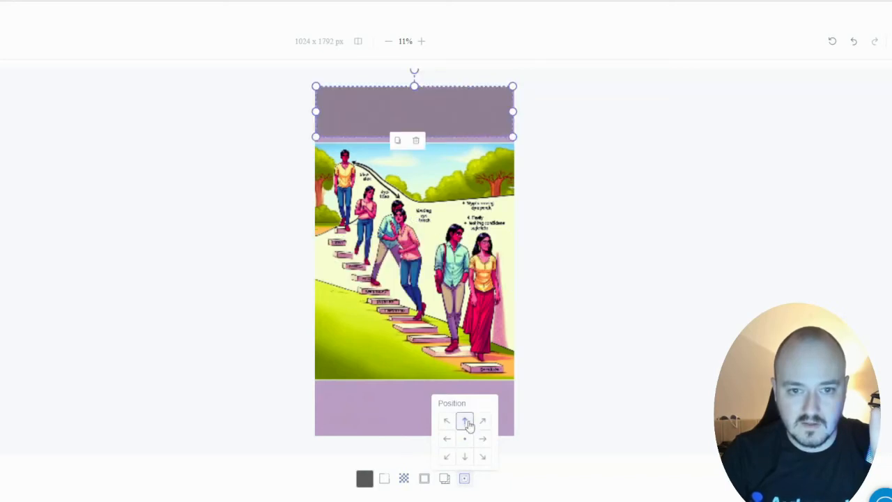
pyautogui.click(550, 444)
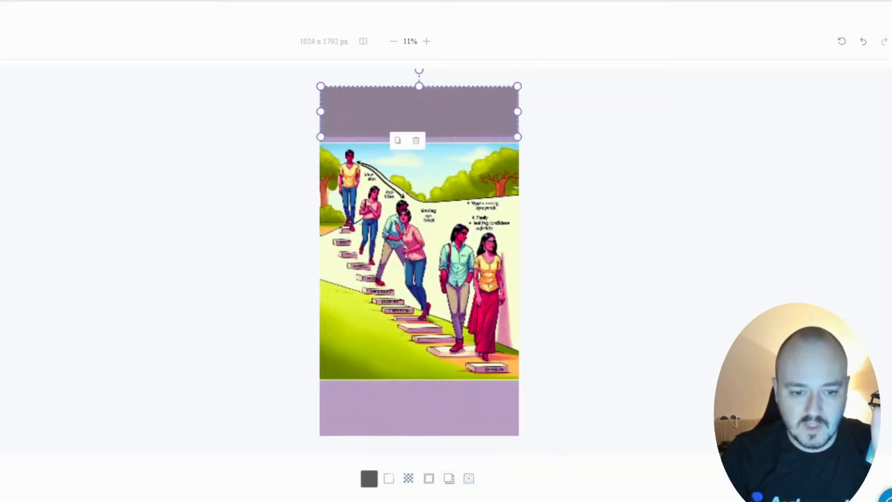
# Add a text box over the grey rectangle reading "How to improve dating life".
pyautogui.click(282, 500)
pyautogui.moveTo(331, 92); pyautogui.dragTo(510, 131)
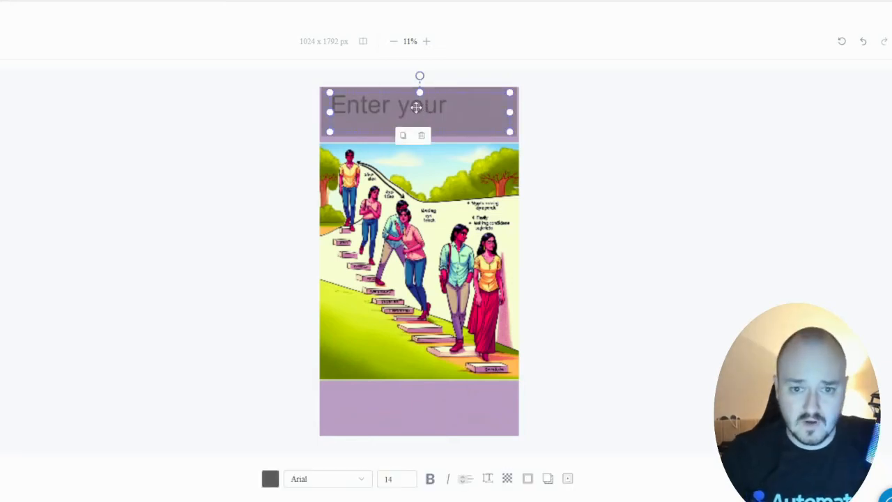
pyautogui.doubleClick(417, 108)
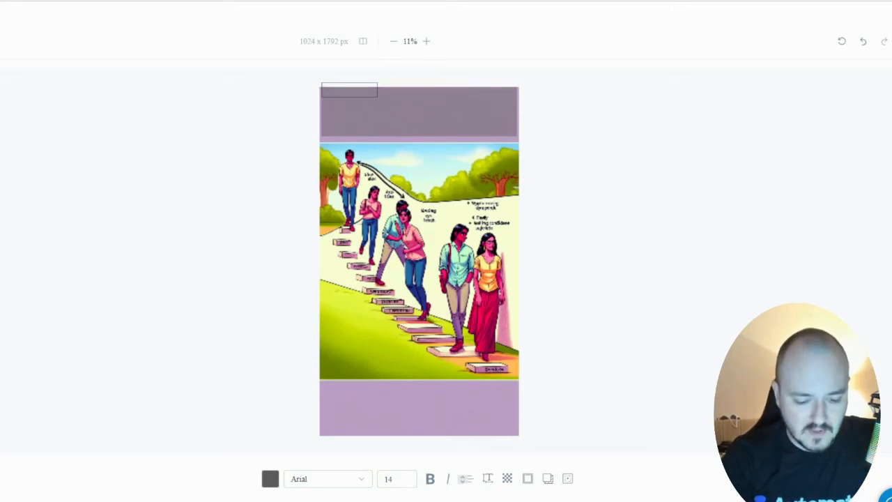
pyautogui.write('How to')
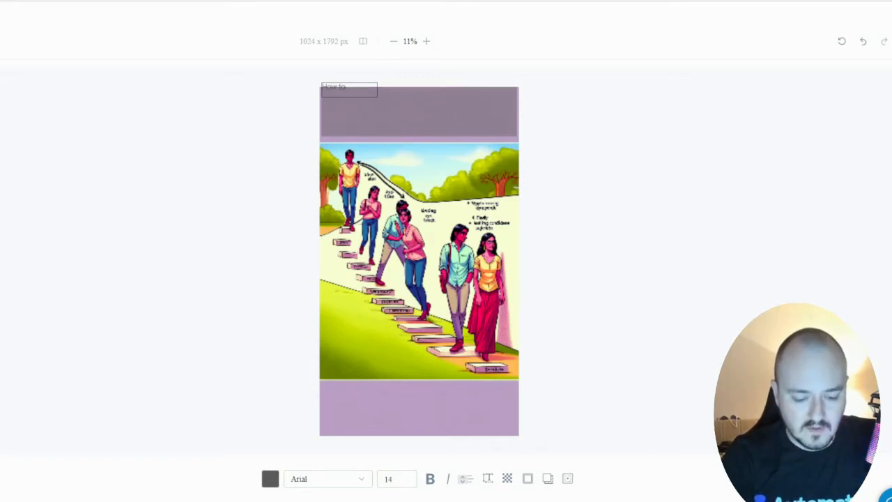
pyautogui.write(' improve your life')
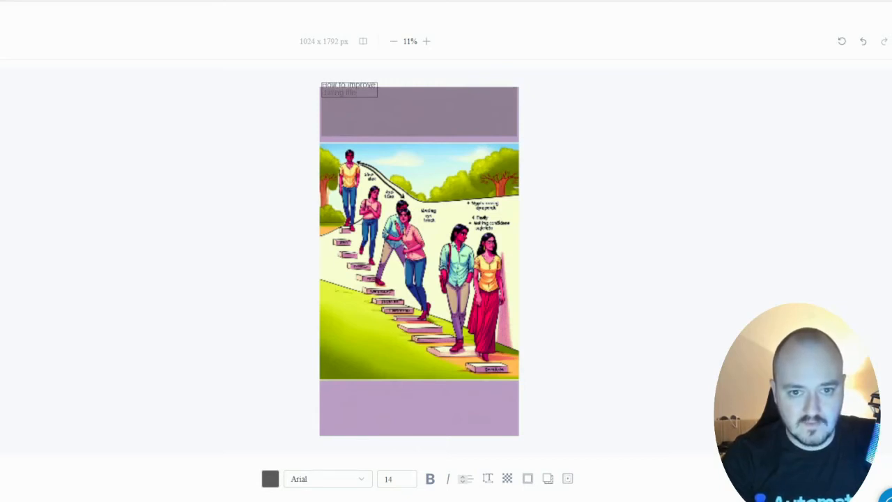
pyautogui.press('Escape')
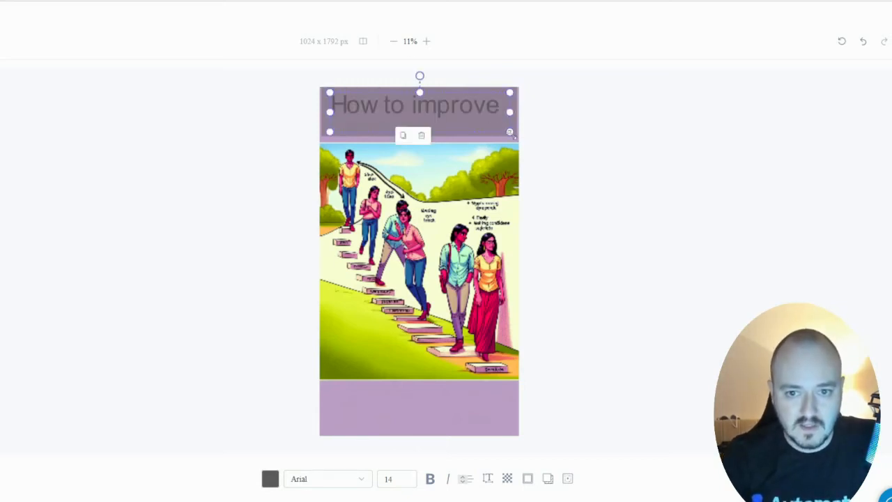
# Adjust the cover title's text box and set its font size to 10 so both lines fit.
pyautogui.moveTo(512, 134); pyautogui.dragTo(503, 161)
pyautogui.click(394, 478)
pyautogui.doubleClick(388, 478)
pyautogui.write('1')
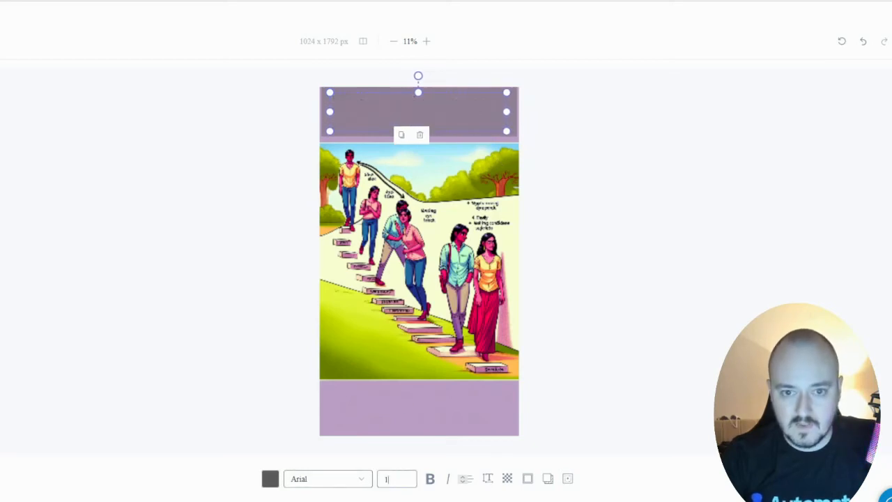
pyautogui.write('3')
pyautogui.press('BackSpace')
pyautogui.write('0')
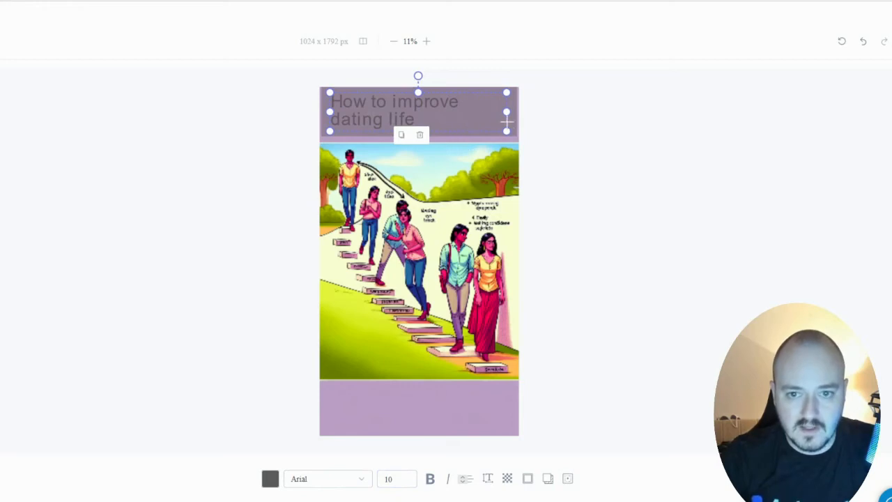
# Narrow the cover title's text box and centre-align its text.
pyautogui.moveTo(507, 112); pyautogui.dragTo(484, 112)
pyautogui.click(465, 478)
pyautogui.click(463, 456)
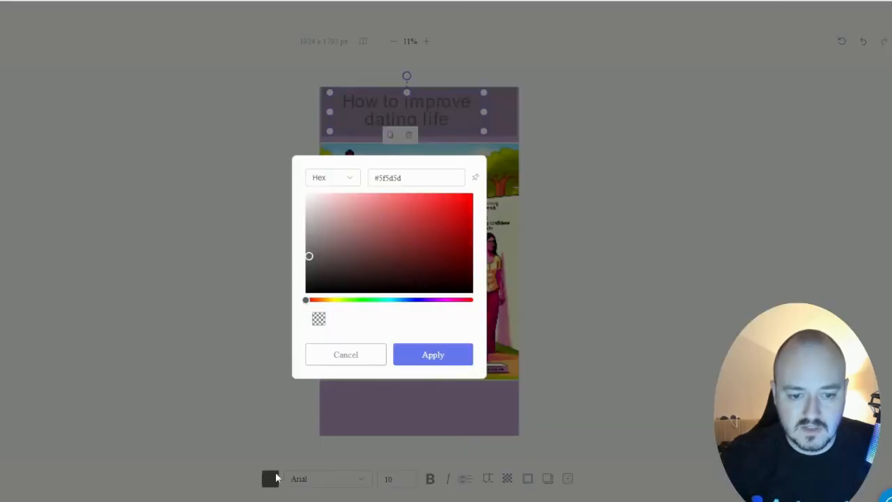
# Change the cover title's text colour to white.
pyautogui.click(269, 479)
pyautogui.click(315, 236)
pyautogui.moveTo(302, 217); pyautogui.dragTo(305, 193)
pyautogui.click(432, 355)
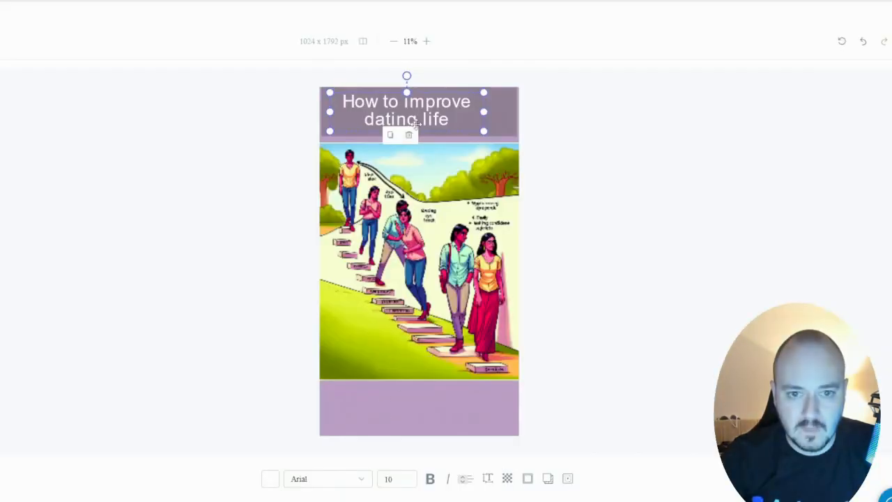
# Centre the title horizontally on the cover and place it slightly below the top edge, inside the grey rectangle.
pyautogui.moveTo(406, 107); pyautogui.dragTo(420, 109)
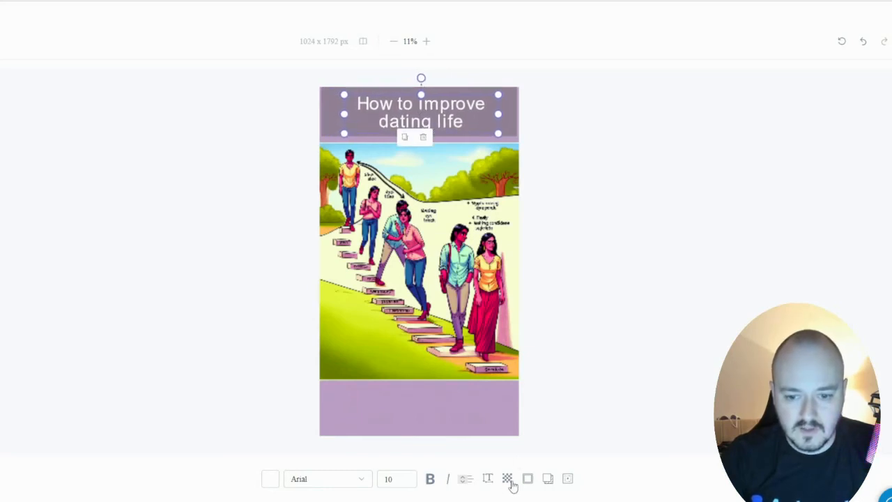
pyautogui.click(567, 478)
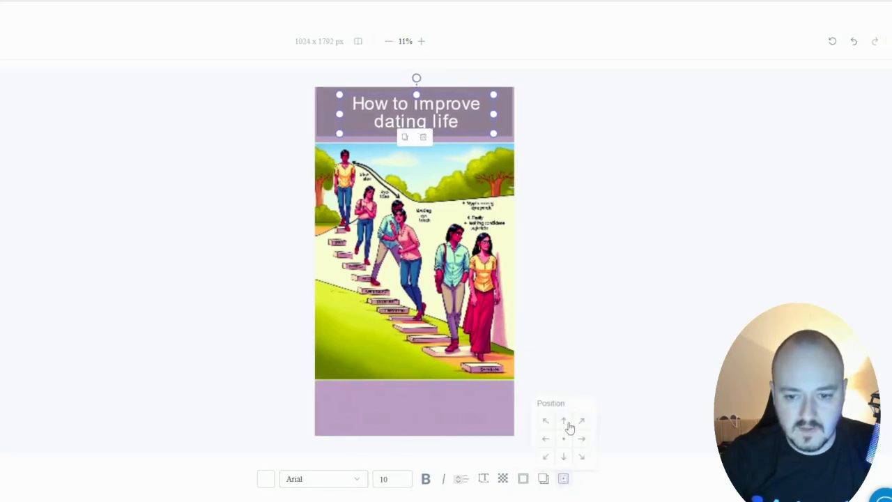
pyautogui.click(566, 424)
pyautogui.click(564, 437)
pyautogui.click(564, 422)
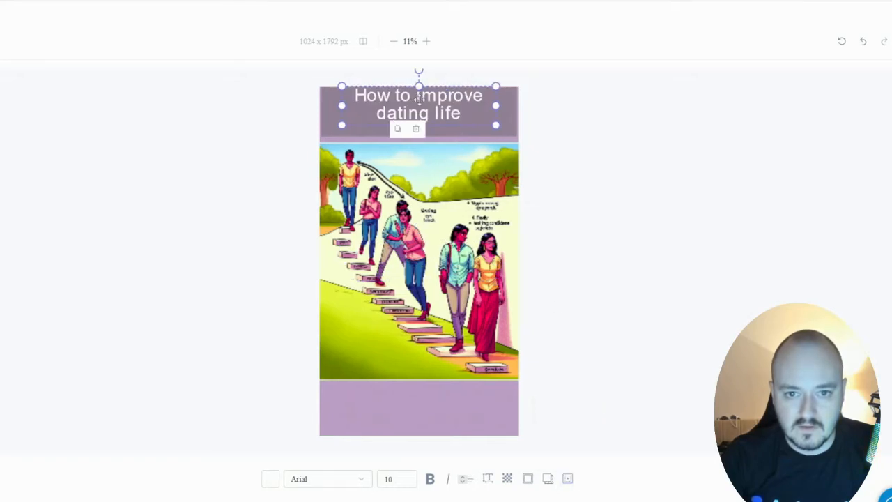
pyautogui.moveTo(419, 99); pyautogui.dragTo(419, 111)
pyautogui.click(520, 314)
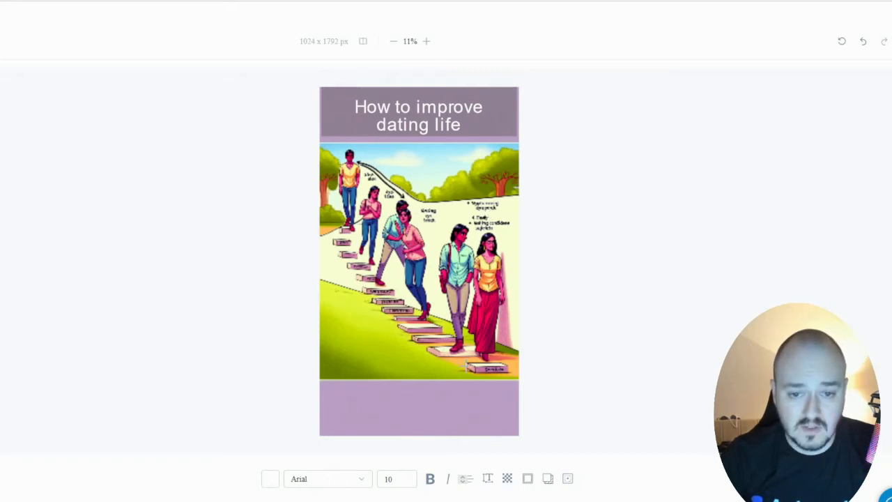
# Draw the letters "CM" freehand in the cover's lower purple band and save the edited cover.
pyautogui.click(495, 501)
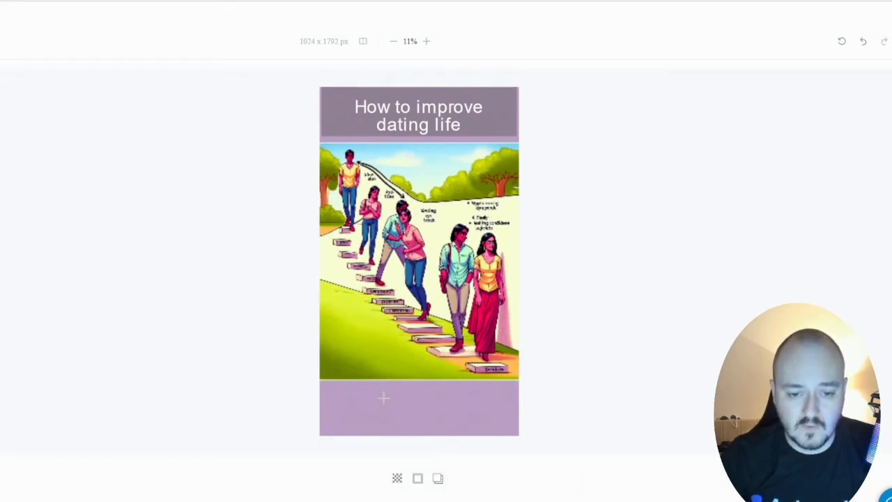
pyautogui.moveTo(384, 397)
pyautogui.mouseDown()
pyautogui.moveTo(362, 401)
pyautogui.moveTo(369, 422)
pyautogui.mouseUp()
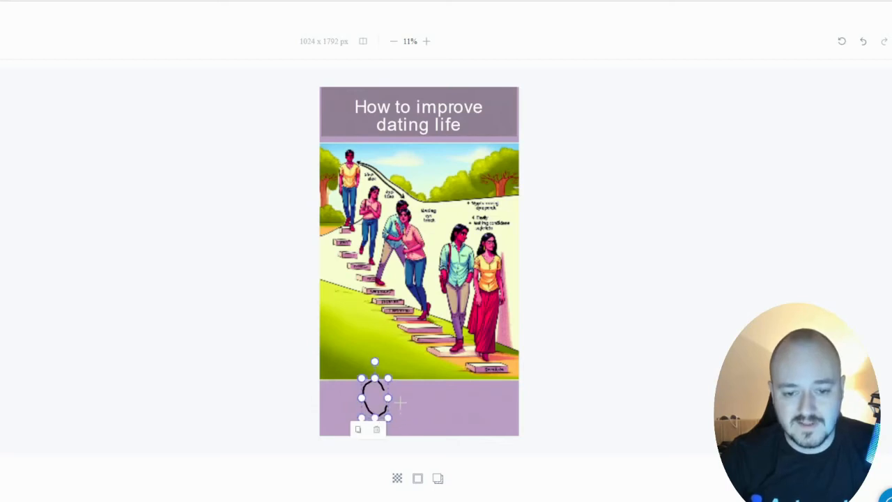
pyautogui.click(477, 439)
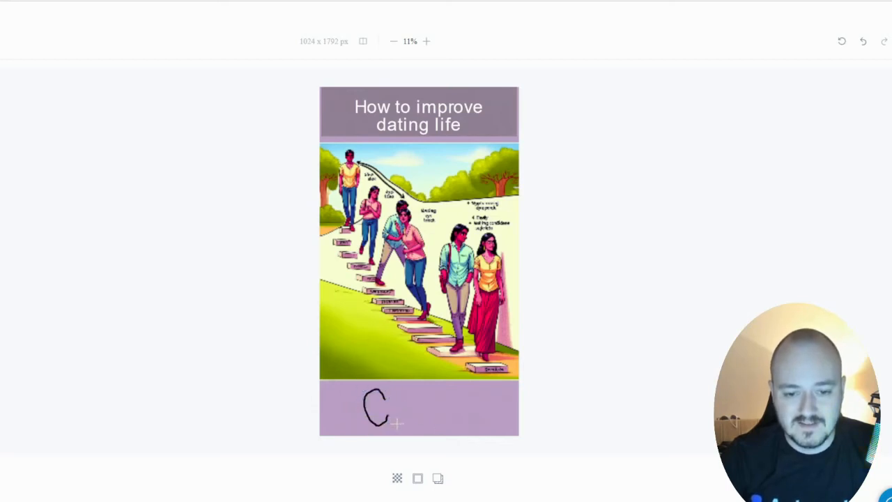
pyautogui.moveTo(395, 423)
pyautogui.mouseDown()
pyautogui.moveTo(403, 389)
pyautogui.moveTo(415, 418)
pyautogui.moveTo(436, 423)
pyautogui.mouseUp()
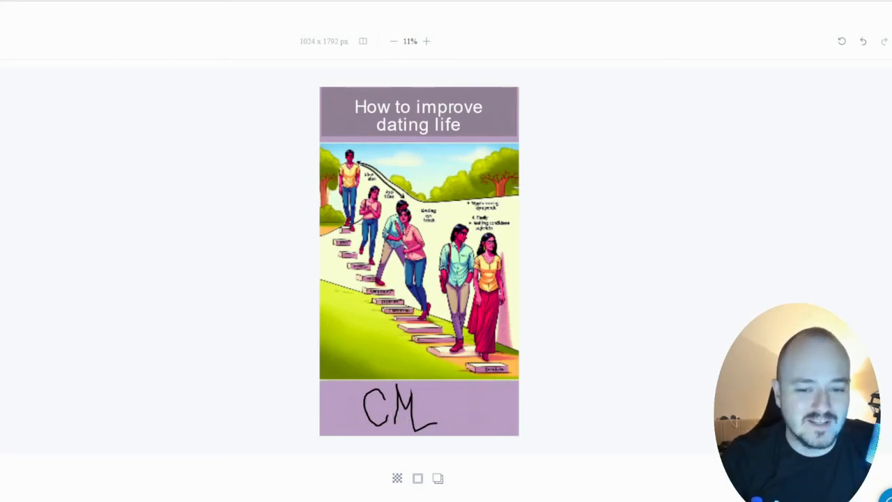
pyautogui.hotkey('ctrl', 's')
pyautogui.click(418, 384)
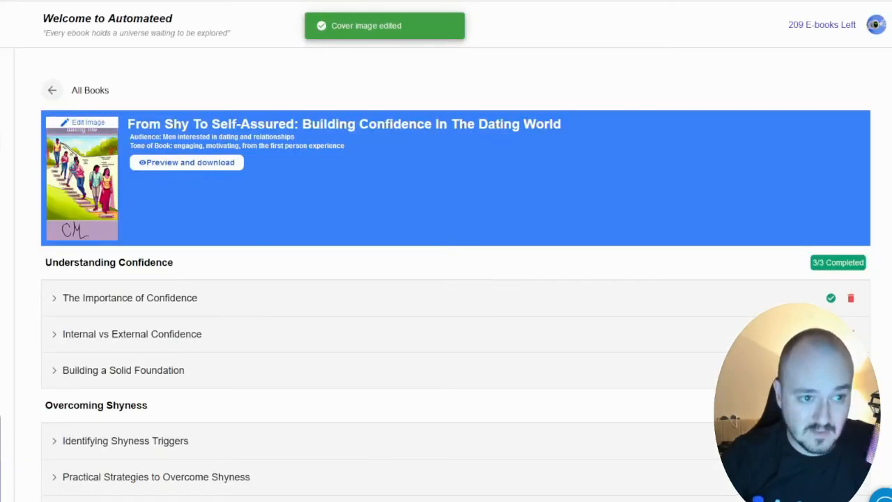
# Open Automateed's content suggestions page, and open the Amazon Kindle Direct Publishing bookshelf in a new browser tab.
pyautogui.click(2, 143)
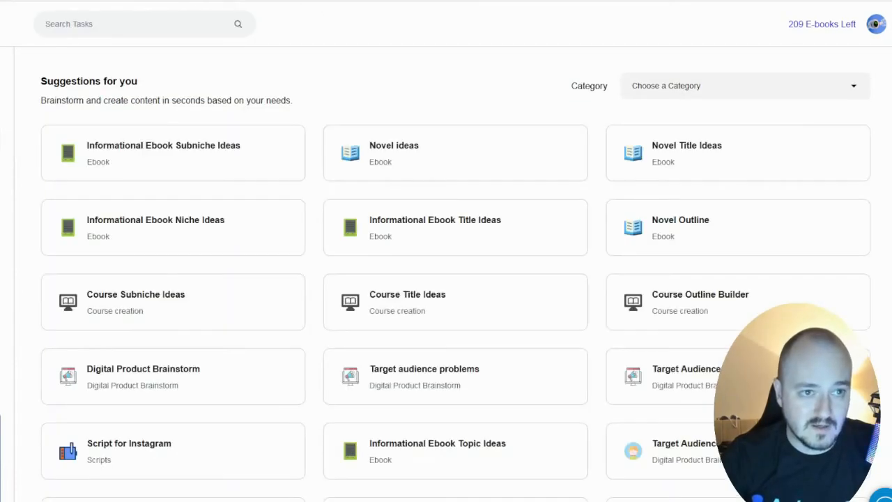
pyautogui.hotkey('ctrl', 't')
pyautogui.write('ama')
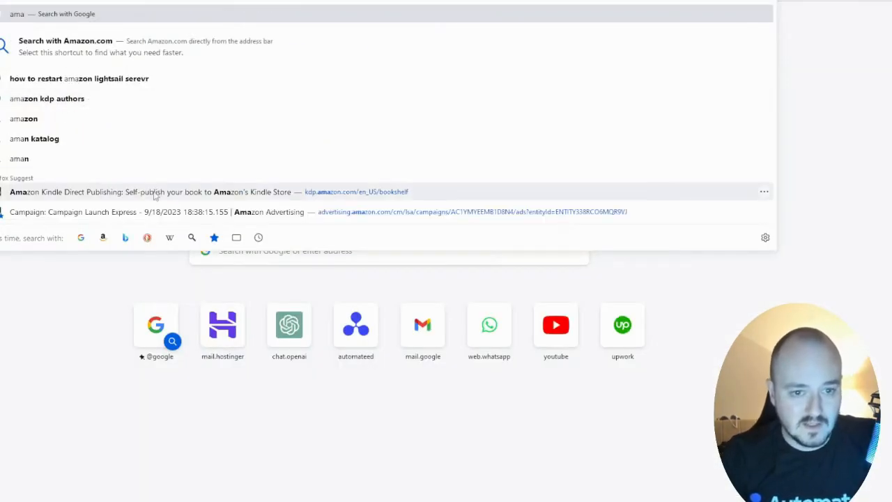
pyautogui.click(155, 195)
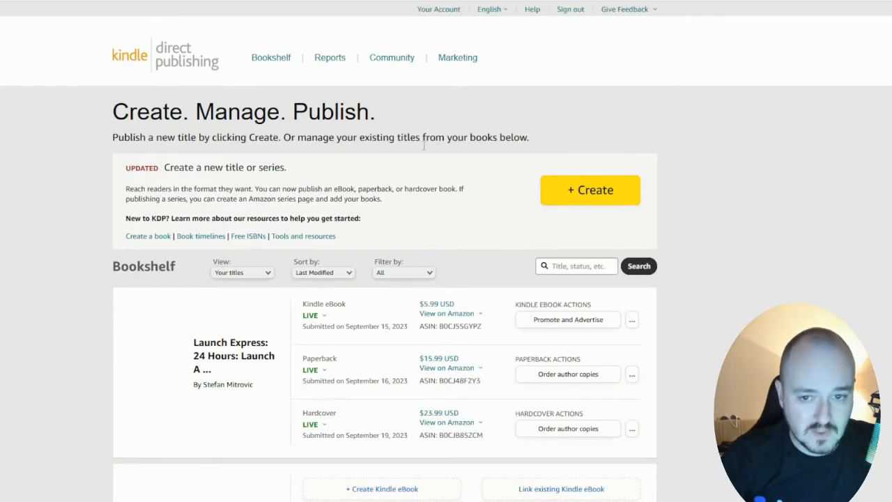
# Start creating a new Kindle eBook from the KDP bookshelf.
pyautogui.click(571, 194)
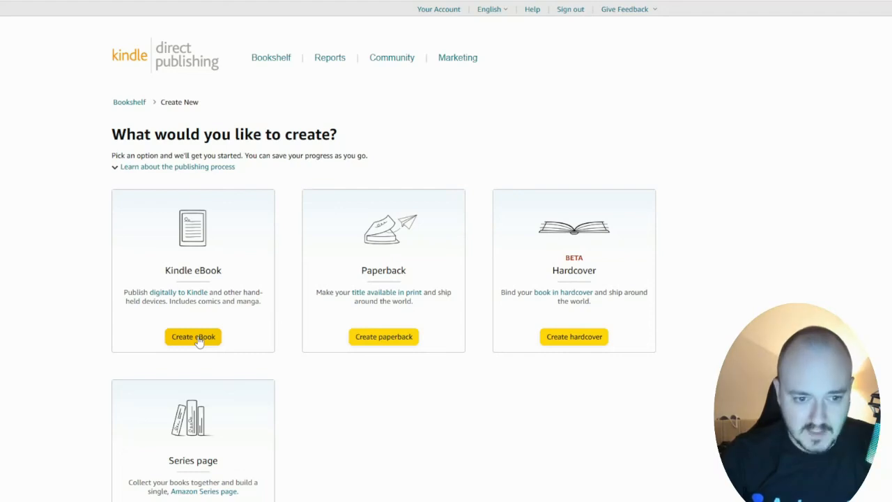
pyautogui.click(198, 340)
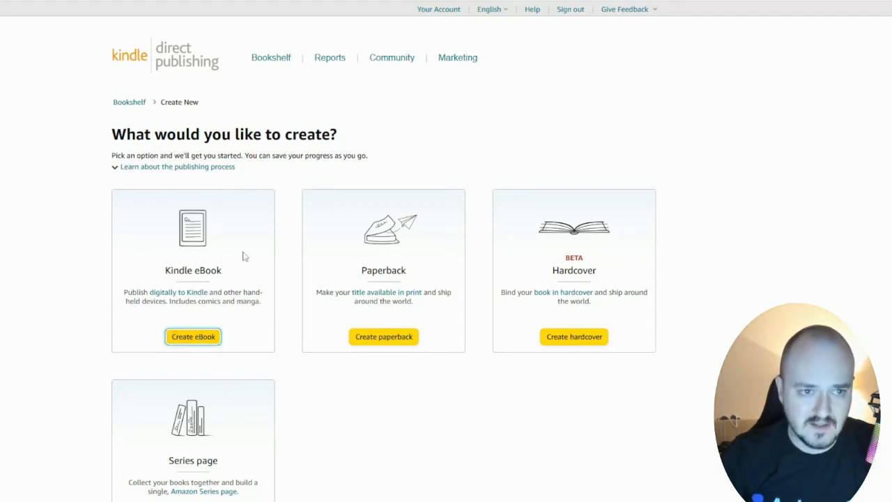
# Examine the Kindle eBook Details form from the language and book title down to the series, edition, author and contributor sections.
pyautogui.scroll(-4, 334, 265)
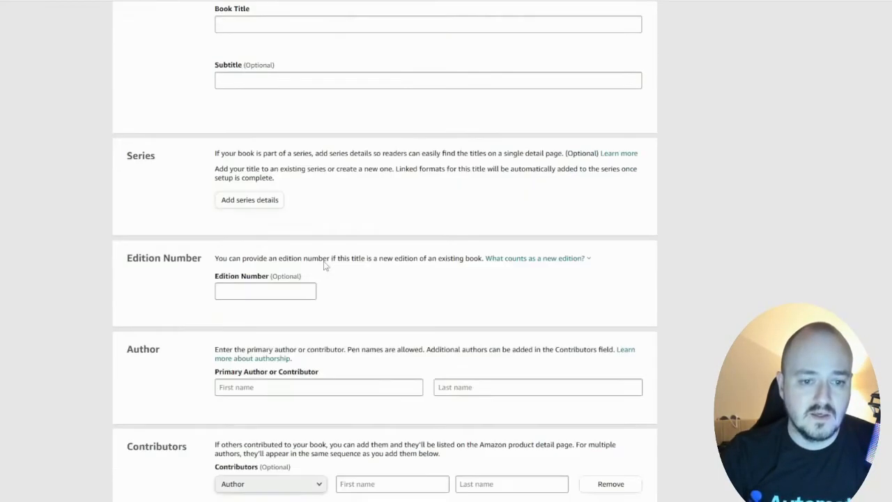
pyautogui.scroll(4, 325, 265)
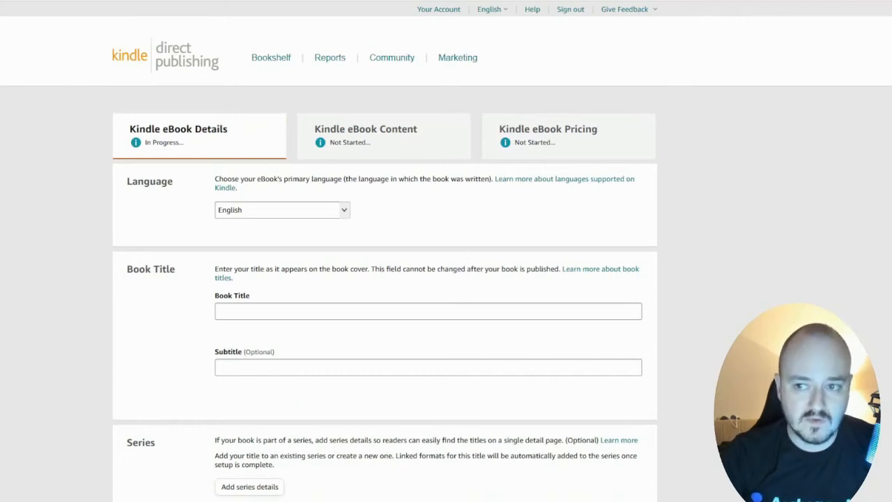
pyautogui.scroll(-2, 793, 111)
pyautogui.scroll(2, 793, 111)
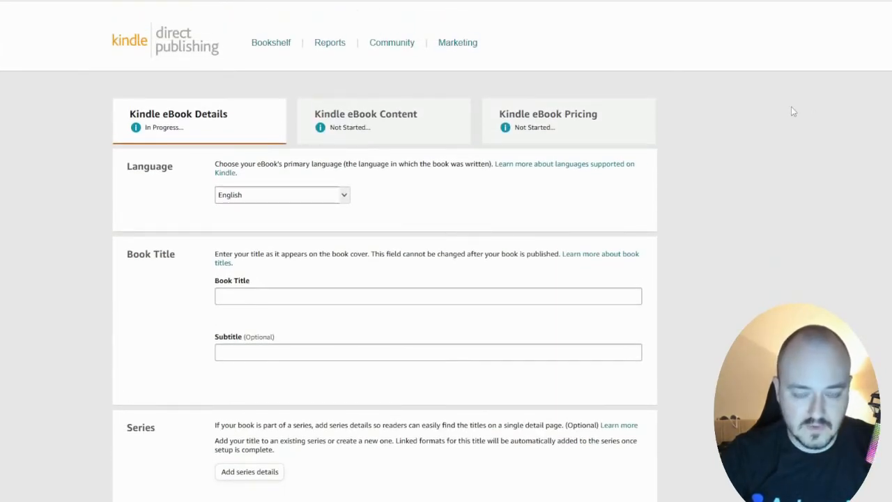
pyautogui.scroll(-1, 615, 182)
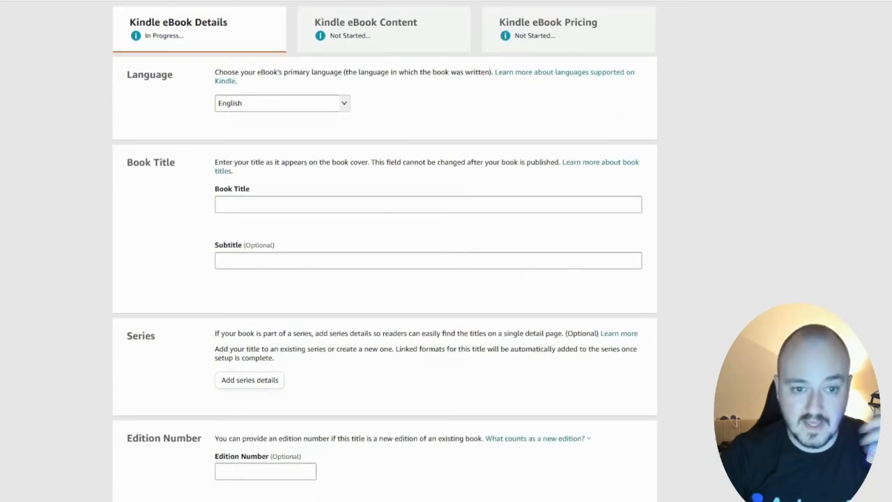
pyautogui.scroll(1, 386, 250)
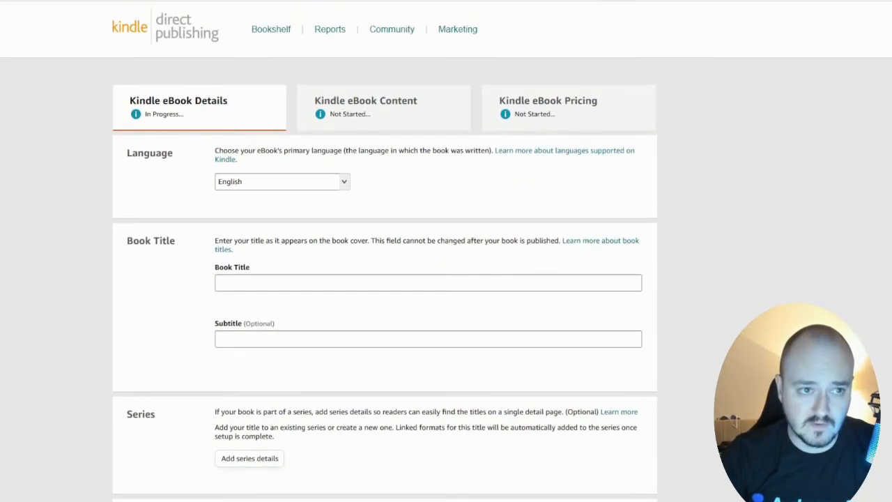
pyautogui.scroll(-2, 385, 250)
pyautogui.scroll(1, 386, 251)
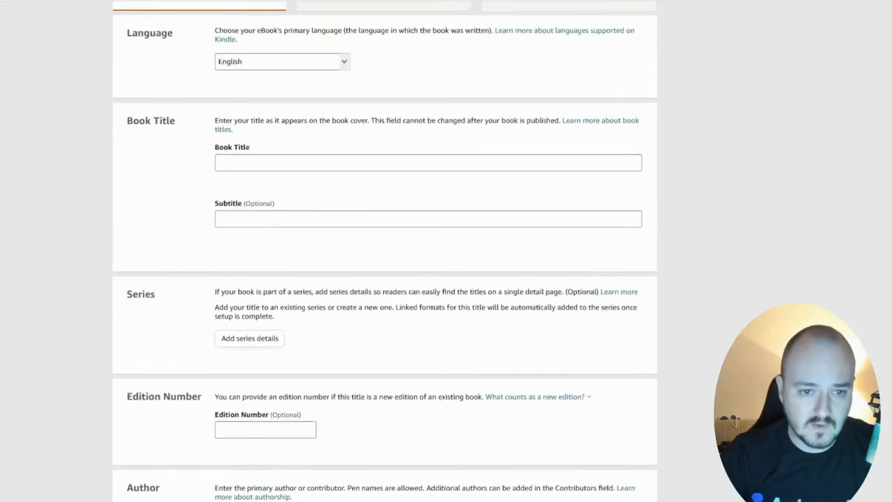
pyautogui.scroll(-2, 385, 251)
pyautogui.scroll(-3, 386, 251)
pyautogui.scroll(5, 386, 251)
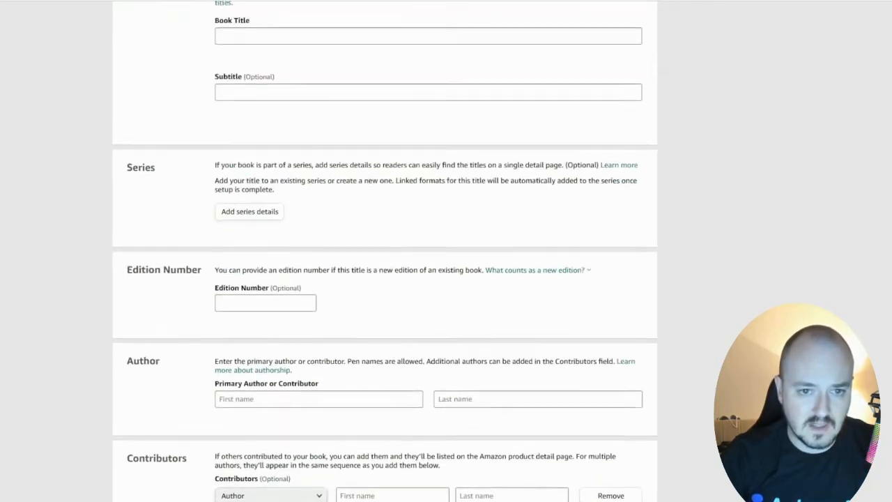
pyautogui.scroll(-1, 386, 251)
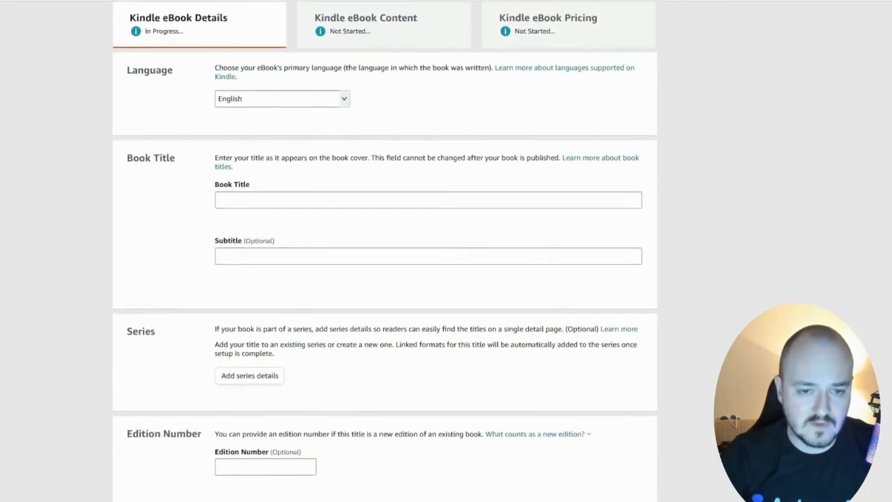
pyautogui.scroll(1, 386, 251)
pyautogui.scroll(-1, 385, 251)
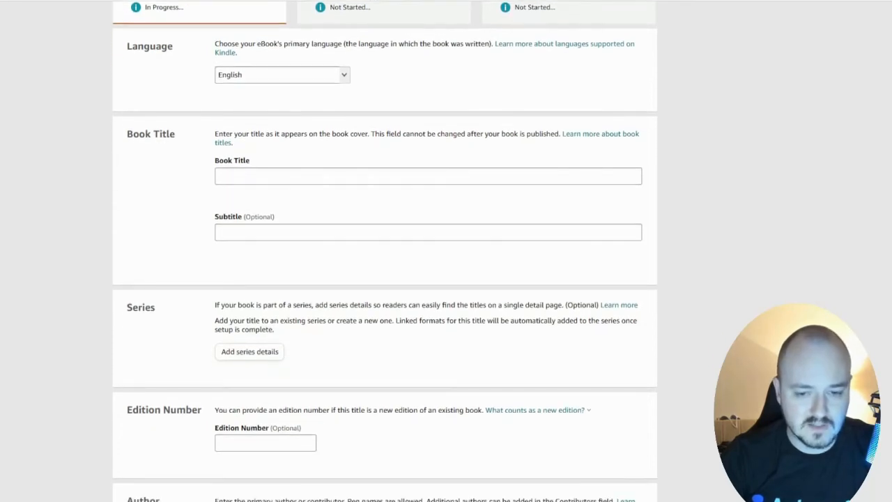
pyautogui.scroll(1, 386, 251)
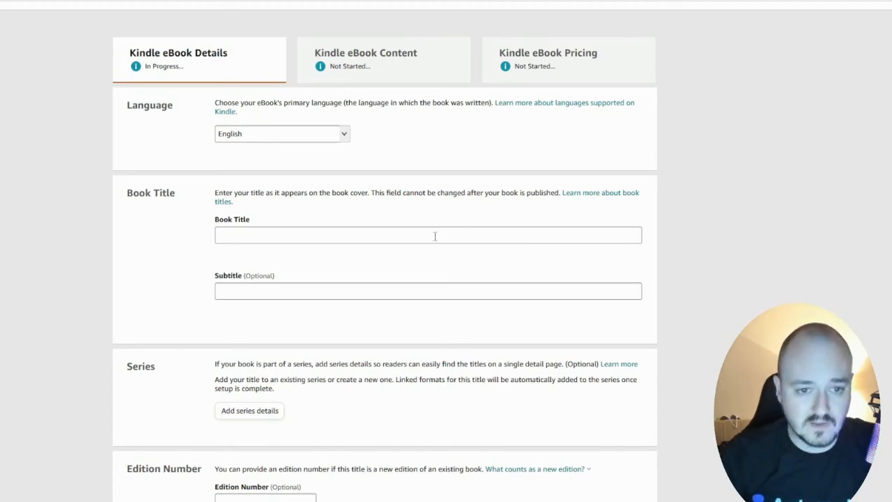
# Go through the Book Title and primary author fields, leaving them empty, and place the cursor in the Description editor.
pyautogui.click(306, 236)
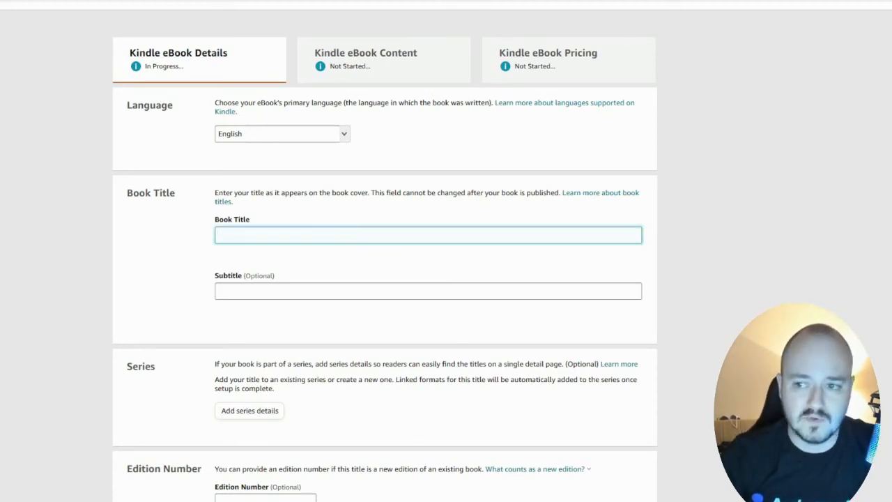
pyautogui.scroll(-2, 763, 163)
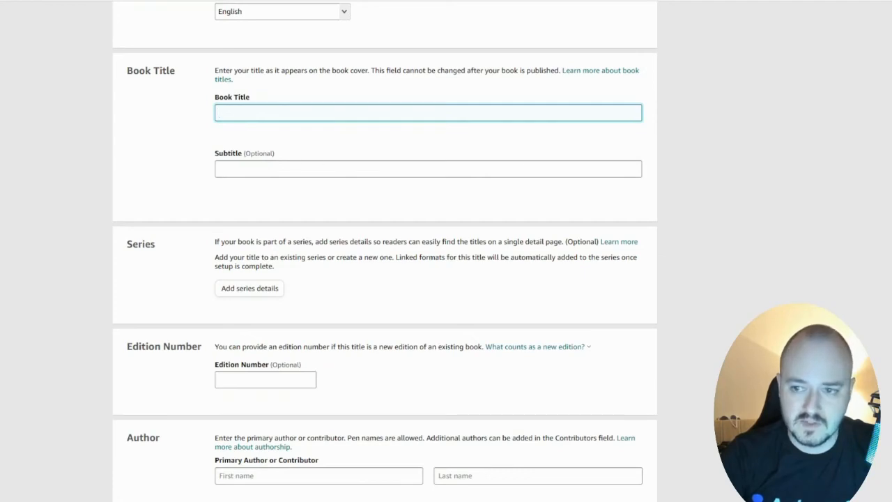
pyautogui.scroll(-1, 386, 252)
pyautogui.scroll(-1, 385, 252)
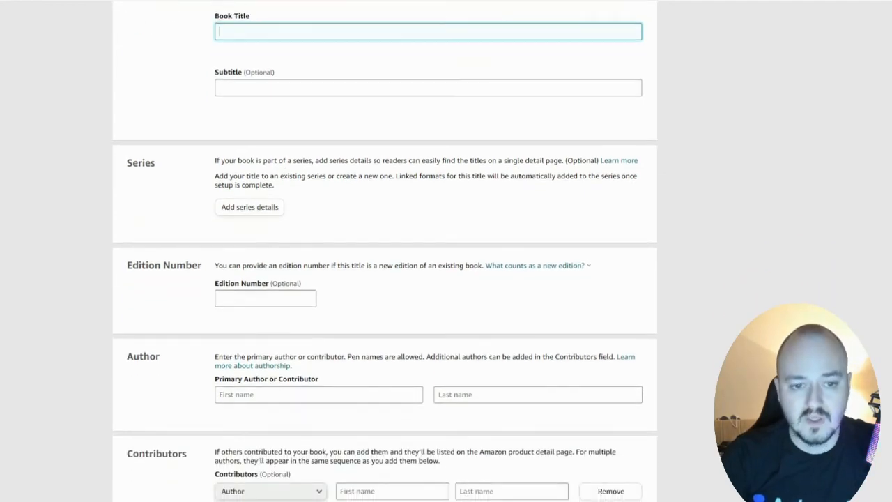
pyautogui.click(301, 394)
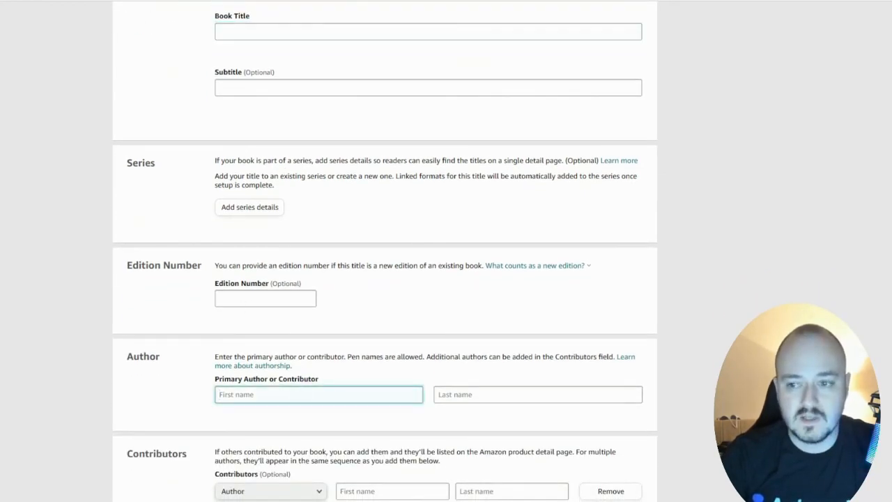
pyautogui.scroll(-3, 486, 186)
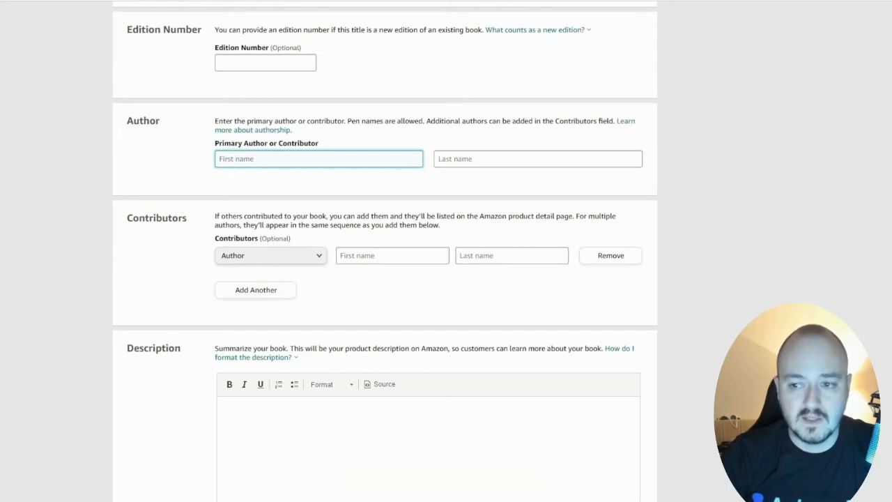
pyautogui.scroll(-2, 264, 255)
pyautogui.click(263, 256)
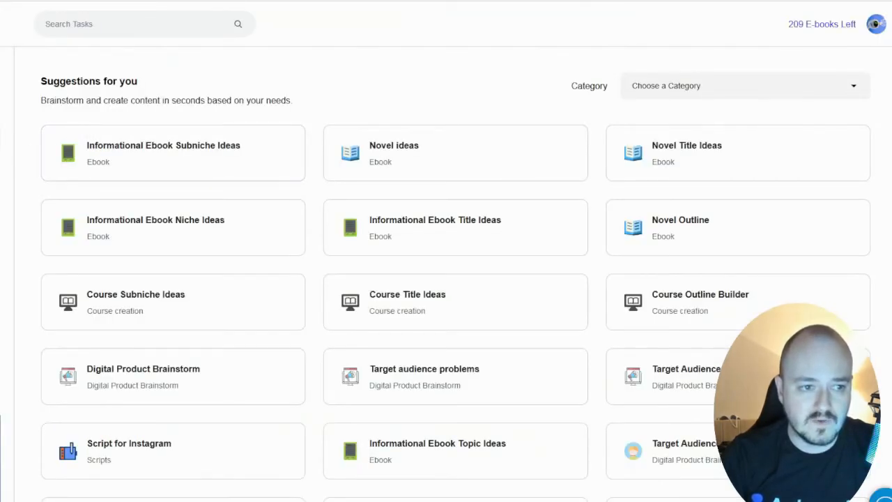
# Switch to Automateed and open the Book Summary (Amazon KDP) generator to check what input it needs.
pyautogui.scroll(-5, 460, 216)
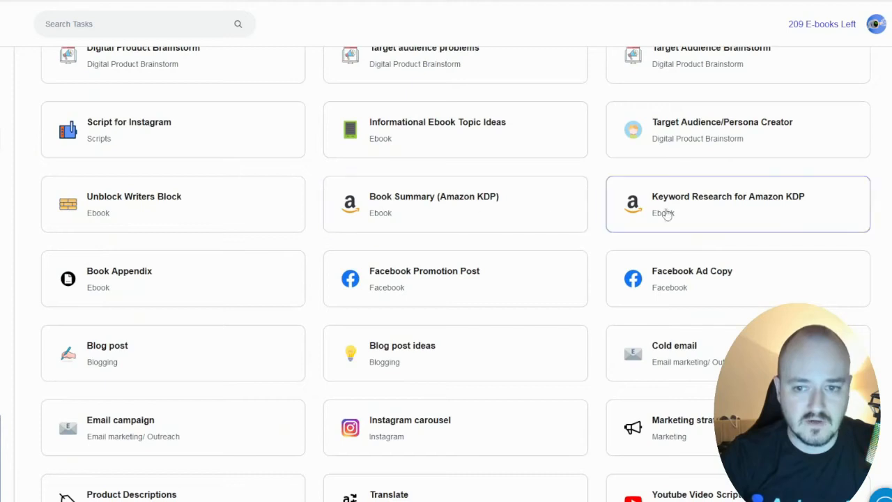
pyautogui.click(489, 214)
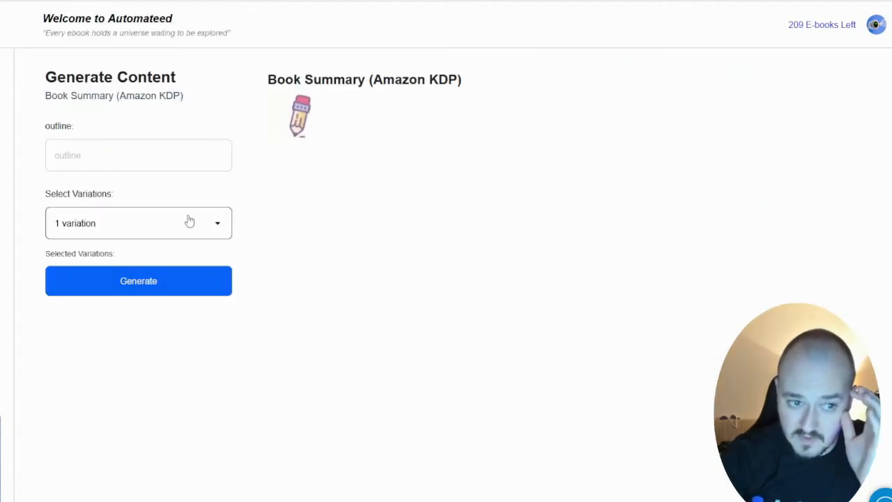
pyautogui.click(85, 152)
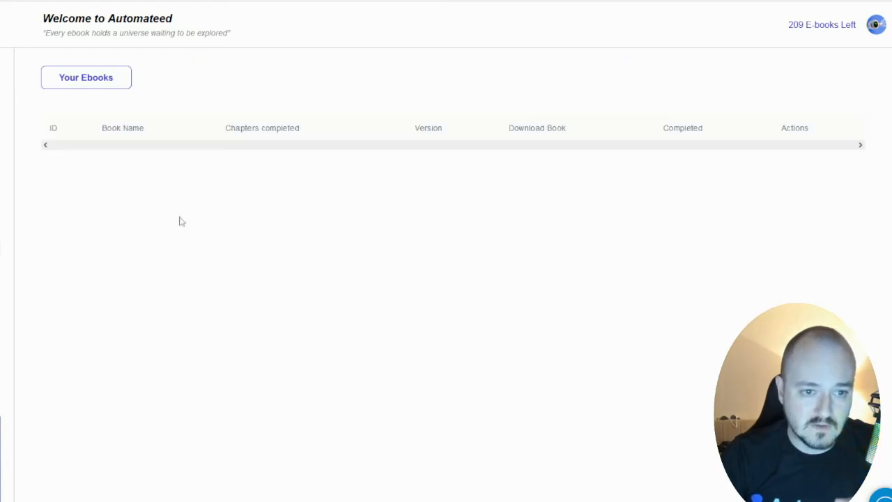
# Open the finished ebook from Automateed's ebook list and copy its table of contents through "Finding Balance in Life and Relationships".
pyautogui.click(585, 158)
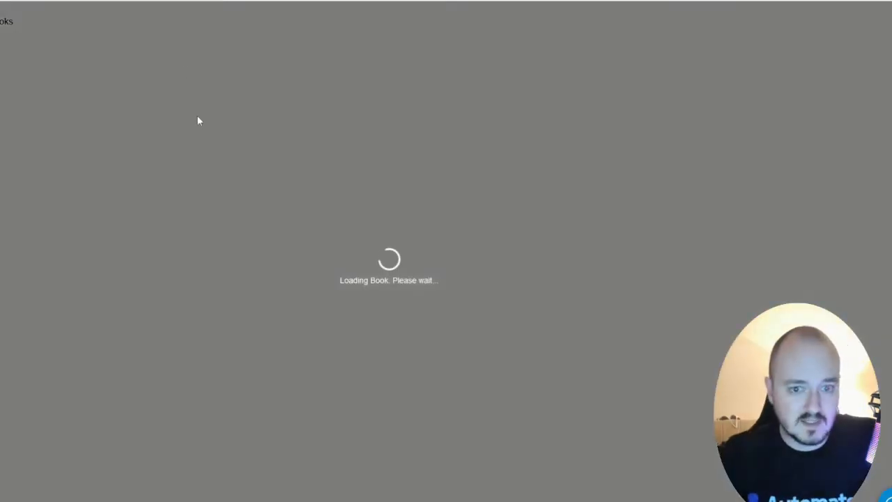
pyautogui.scroll(-10, 366, 199)
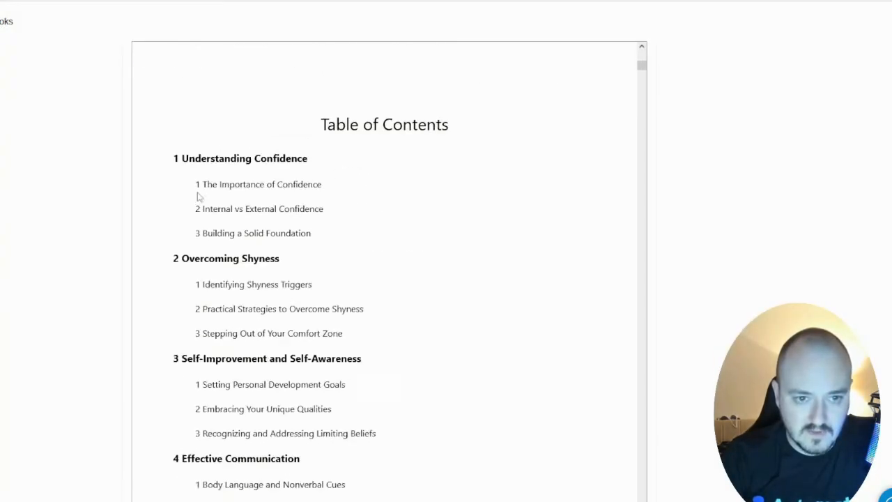
pyautogui.scroll(2, 198, 197)
pyautogui.scroll(-13, 275, 311)
pyautogui.moveTo(175, 302); pyautogui.dragTo(375, 315)
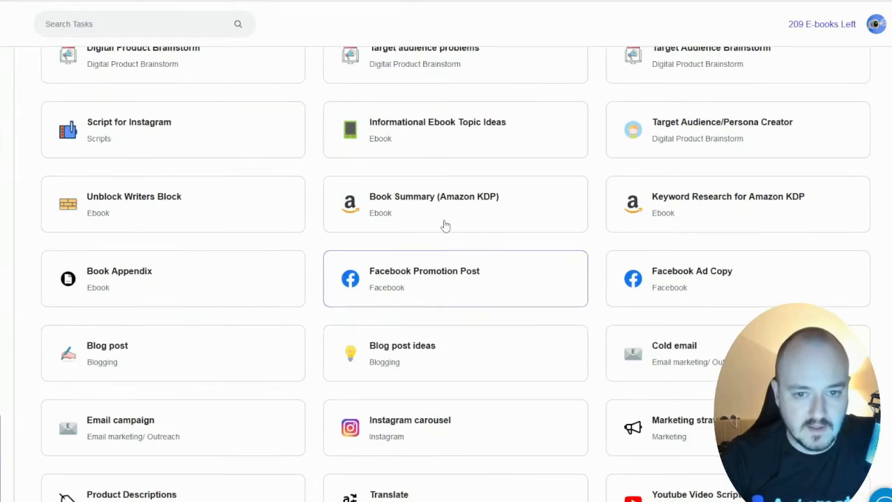
# Generate 3 variations with the Book Summary (Amazon KDP) generator, using the copied table of contents as the outline.
pyautogui.click(444, 218)
pyautogui.click(143, 148)
pyautogui.hotkey('ctrl', 'v')
pyautogui.click(141, 219)
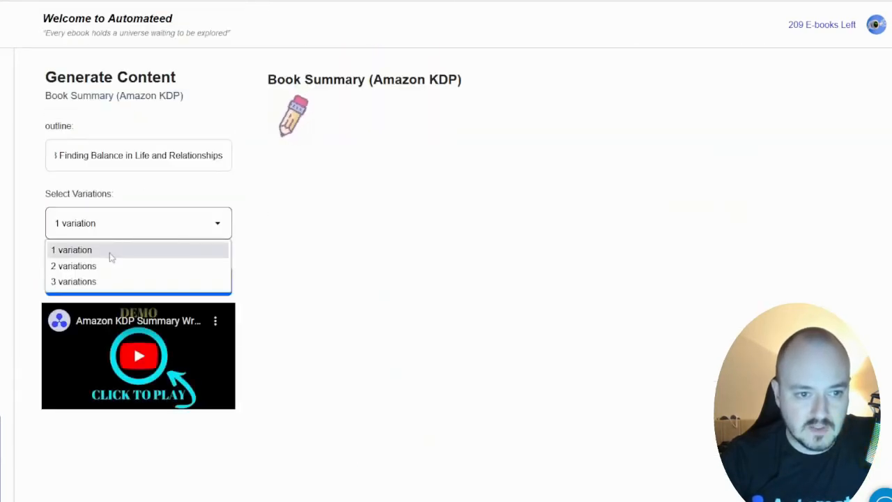
pyautogui.click(95, 281)
pyautogui.click(159, 285)
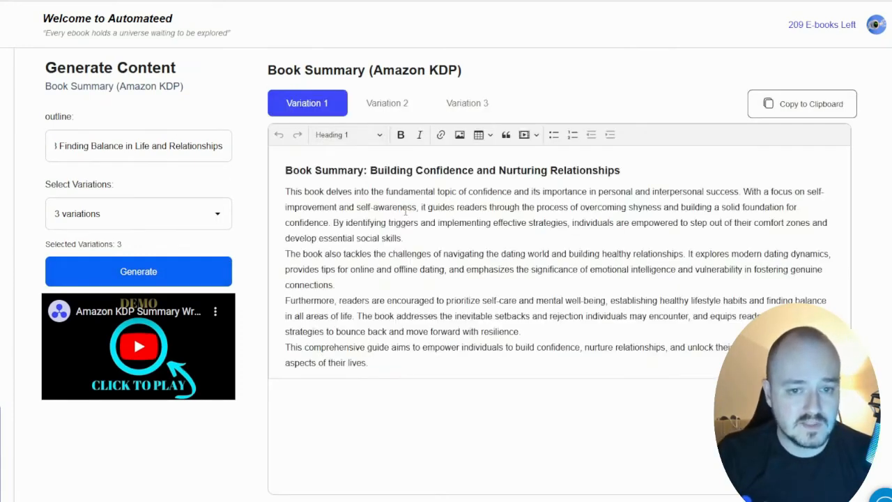
# Review the generated summaries in Variation 1 and Variation 2.
pyautogui.moveTo(284, 166); pyautogui.dragTo(545, 361)
pyautogui.click(545, 361)
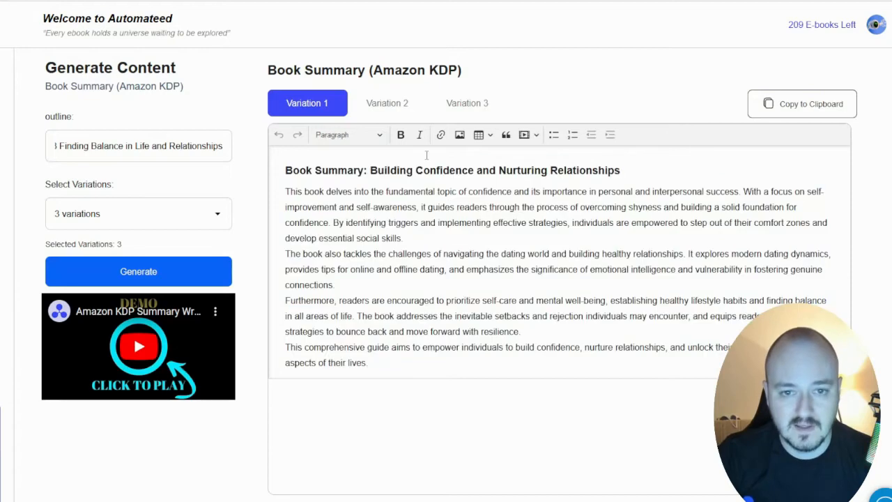
pyautogui.click(392, 106)
pyautogui.moveTo(284, 168); pyautogui.dragTo(307, 333)
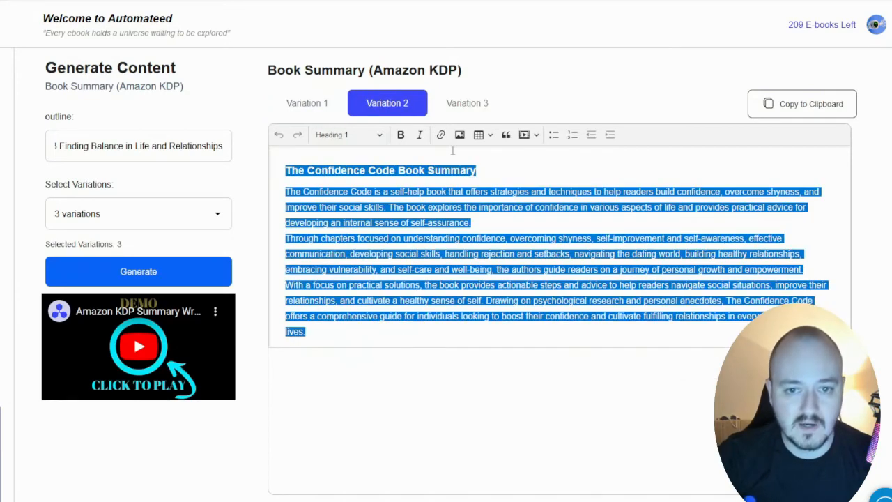
# Copy the Variation 3 summary to the clipboard and paste it into the Kindle eBook's Description on KDP.
pyautogui.click(454, 108)
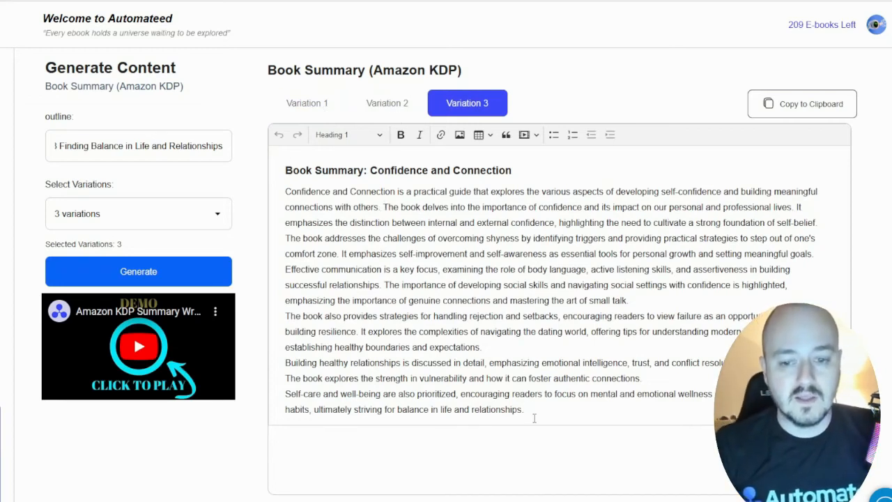
pyautogui.hotkey('ctrl', 'a')
pyautogui.click(443, 270)
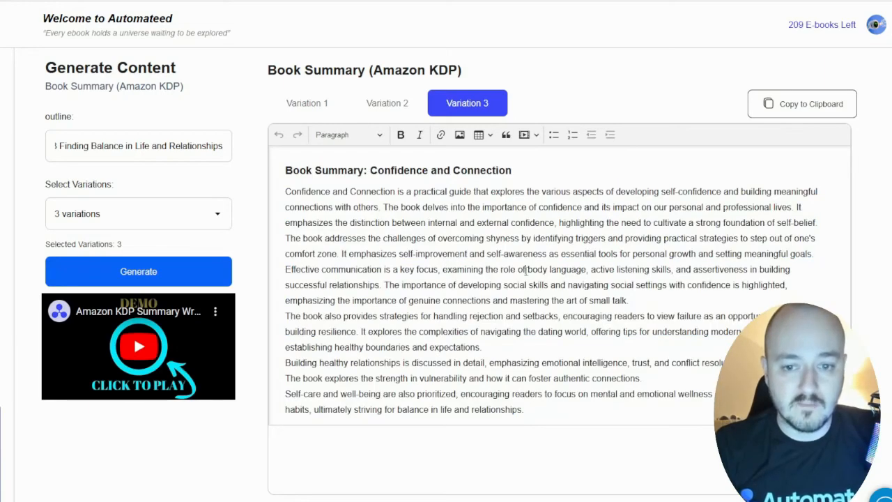
pyautogui.hotkey('ctrl', 'a')
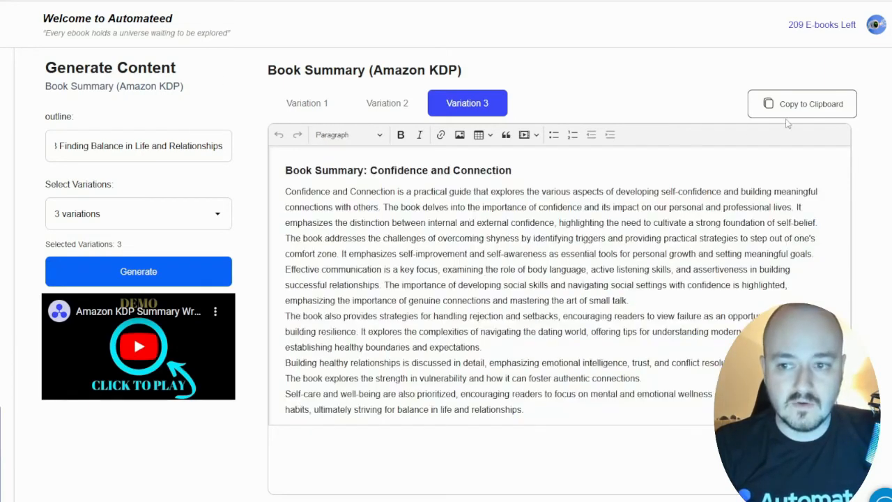
pyautogui.click(788, 111)
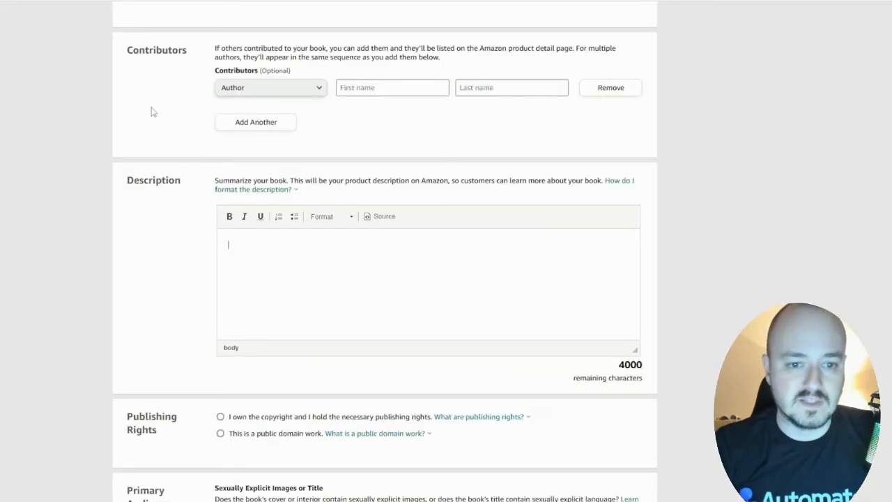
pyautogui.hotkey('ctrl', 'v')
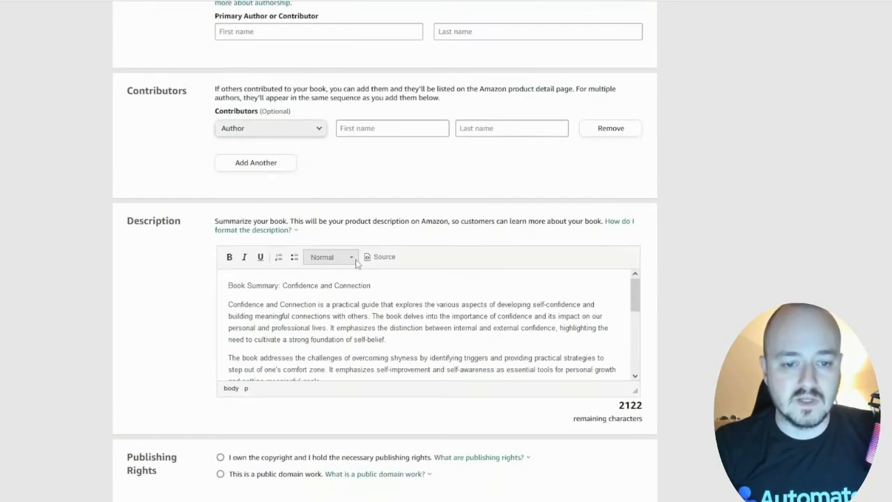
# Review the pasted description and look over the Publishing Rights, Primary Audience and Primary marketplace sections.
pyautogui.scroll(-3, 358, 291)
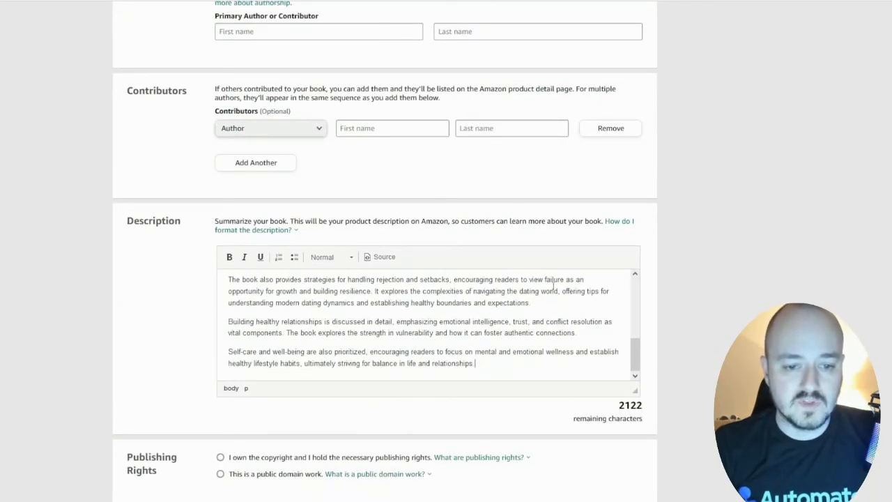
pyautogui.scroll(-10, 581, 263)
pyautogui.scroll(5, 570, 260)
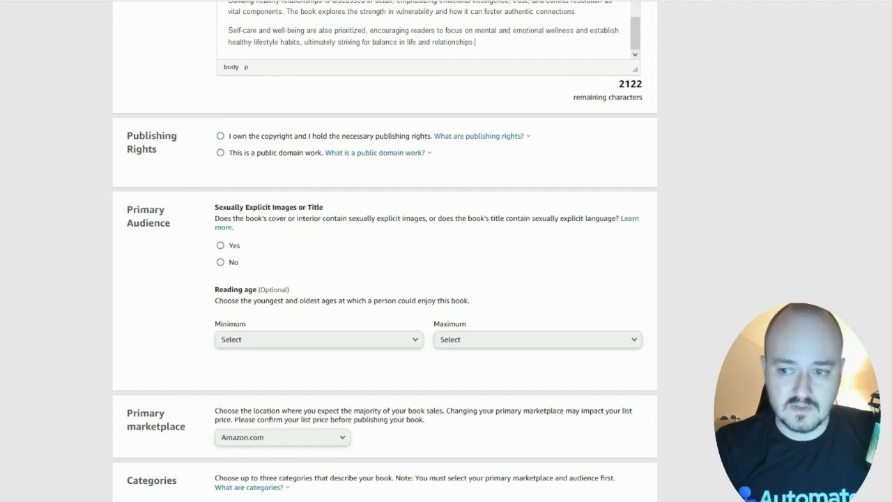
# Look over the Primary Audience, Categories and Keywords sections of the KDP form, including the guidance on entering up to 7 search keywords.
pyautogui.scroll(-3, 301, 188)
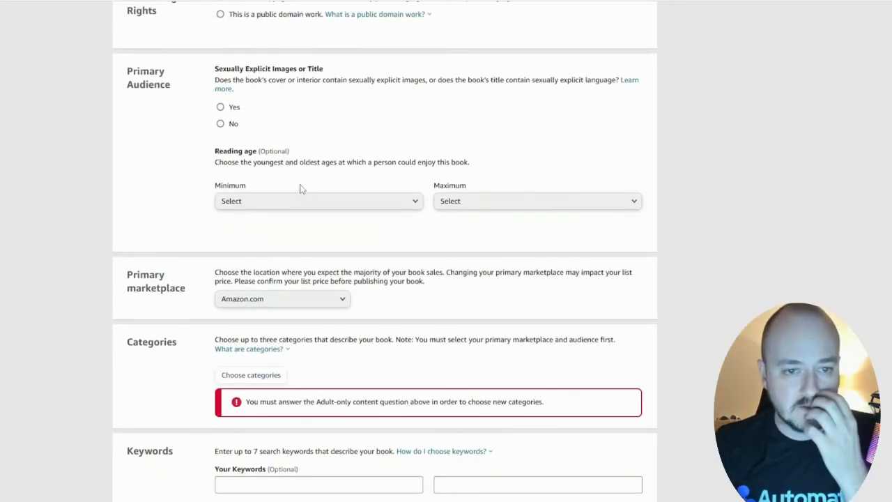
pyautogui.scroll(-4, 339, 239)
pyautogui.scroll(4, 331, 156)
pyautogui.scroll(-1, 320, 189)
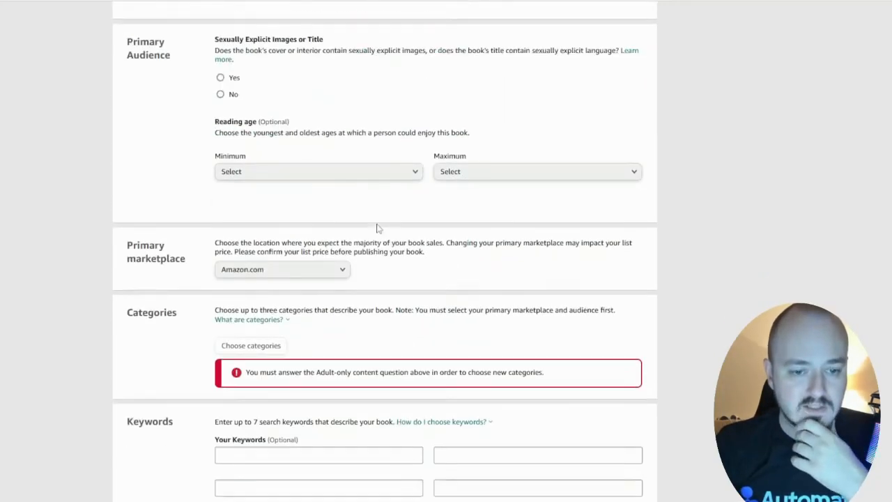
pyautogui.scroll(-4, 376, 228)
pyautogui.moveTo(215, 130); pyautogui.dragTo(418, 142)
pyautogui.click(379, 130)
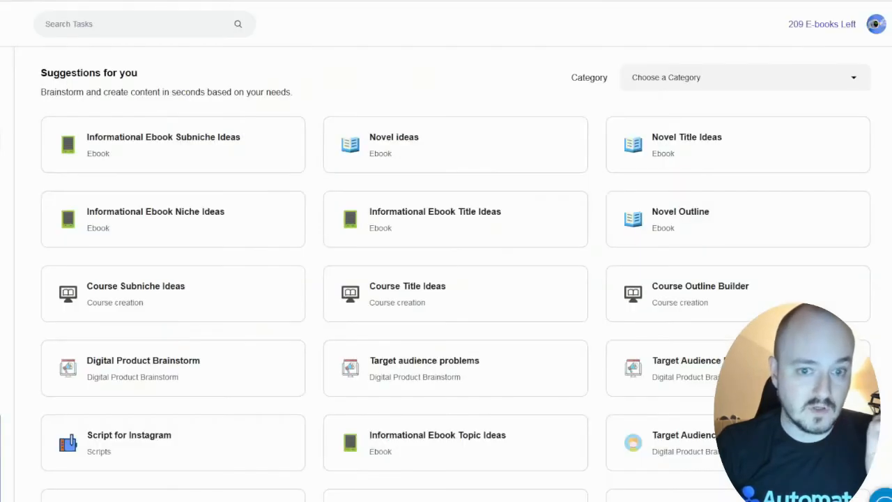
# Switch to Automateed and generate 1 variation with Keyword Research for Amazon KDP, using the copied book summary as the outline.
pyautogui.scroll(-5, 572, 279)
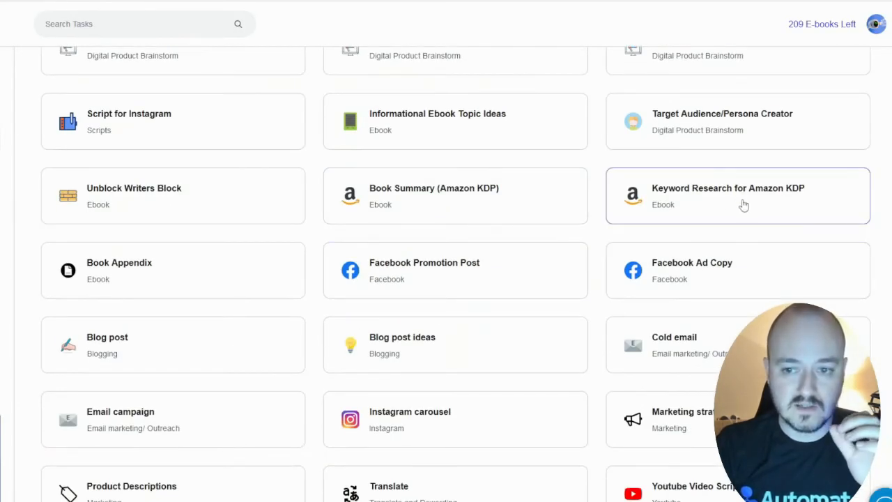
pyautogui.click(743, 205)
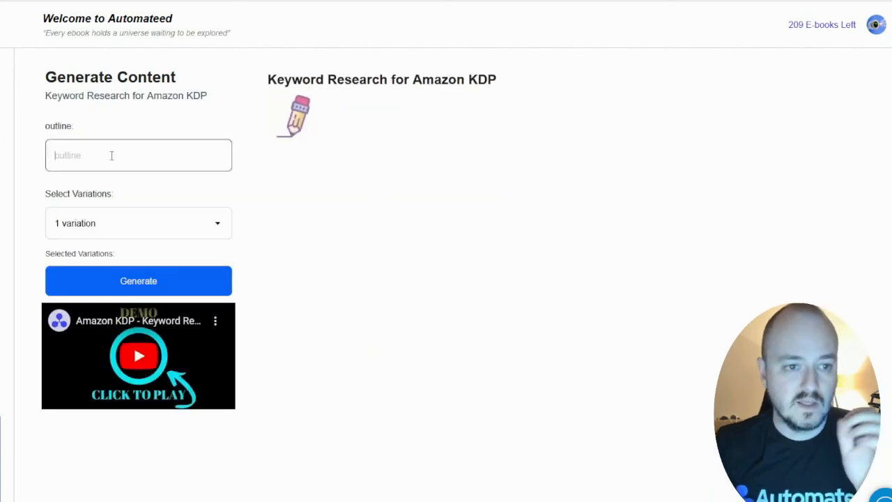
pyautogui.click(120, 163)
pyautogui.hotkey('ctrl', 'v')
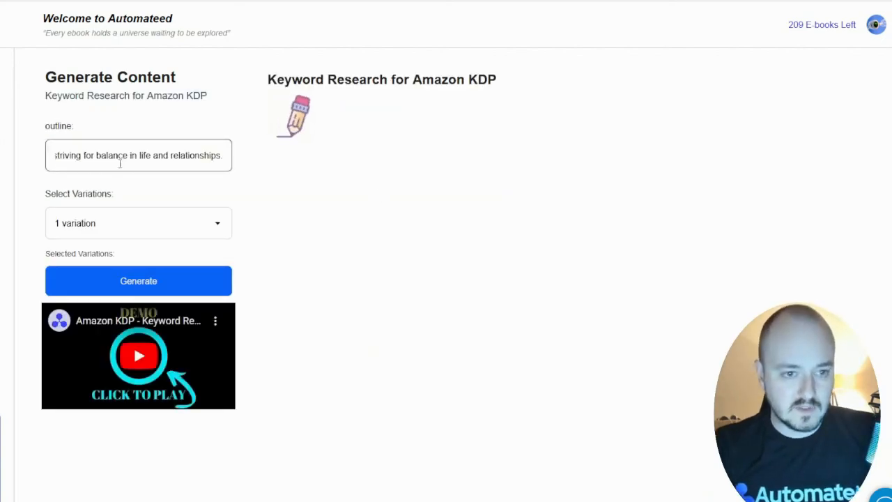
pyautogui.click(144, 281)
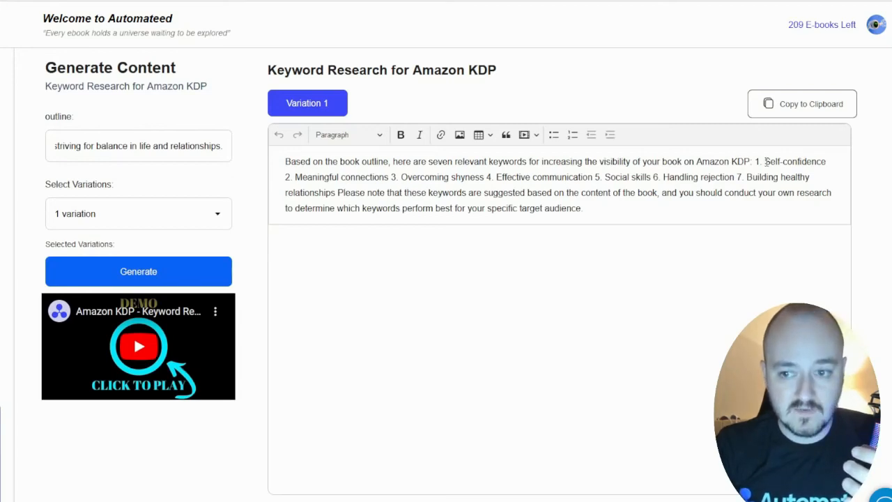
# Copy the generated keywords Self-confidence, Meaningful connections and Overcoming shyness into separate keyword fields on the KDP form.
pyautogui.moveTo(766, 161); pyautogui.dragTo(829, 163)
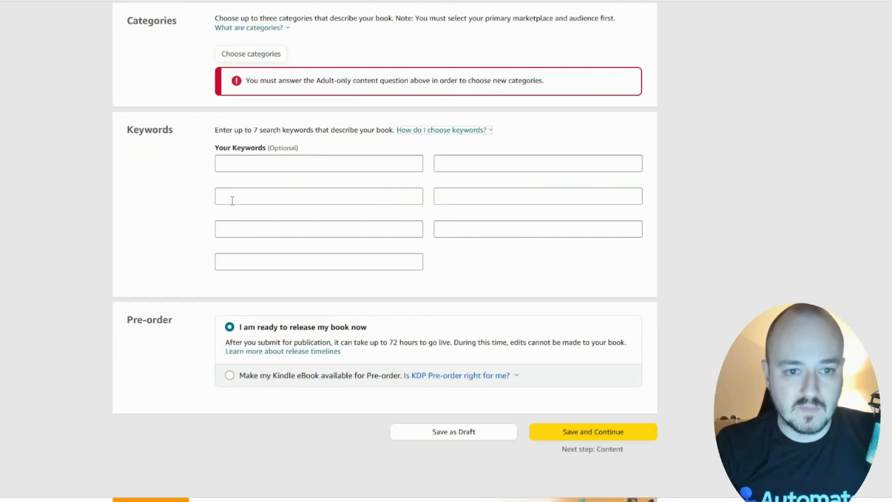
pyautogui.click(257, 159)
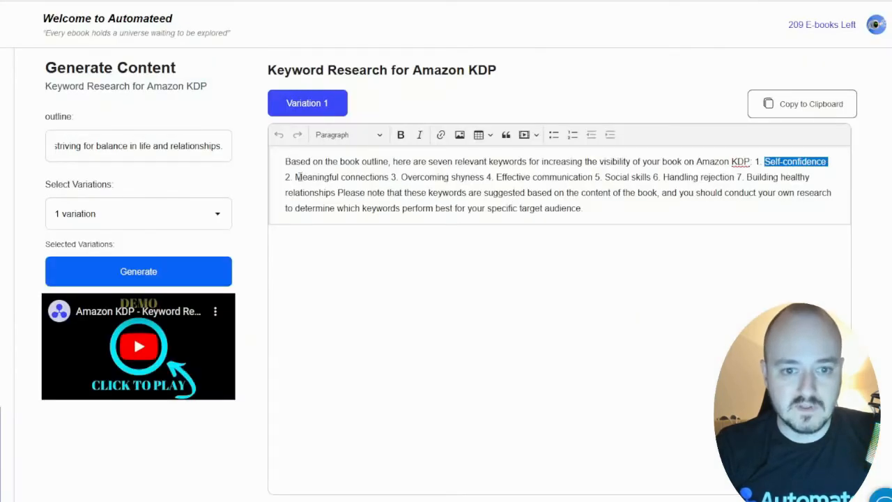
pyautogui.moveTo(295, 177); pyautogui.dragTo(389, 177)
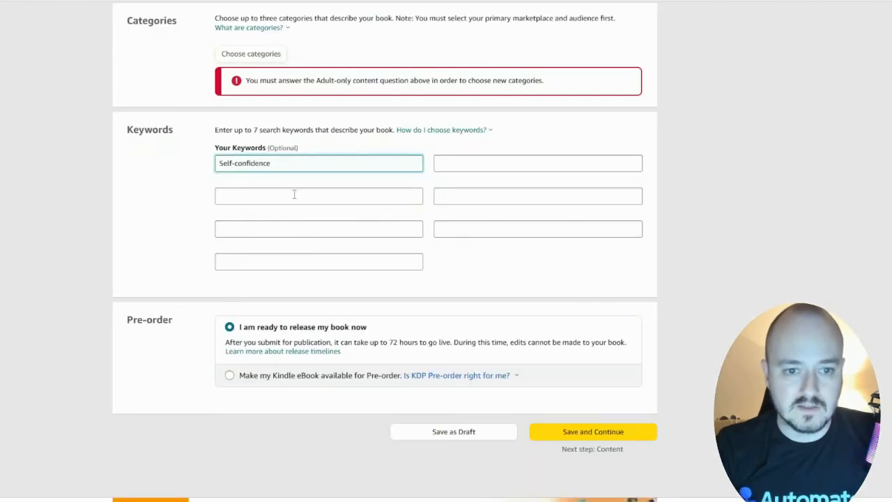
pyautogui.click(251, 195)
pyautogui.hotkey('ctrl', 'v')
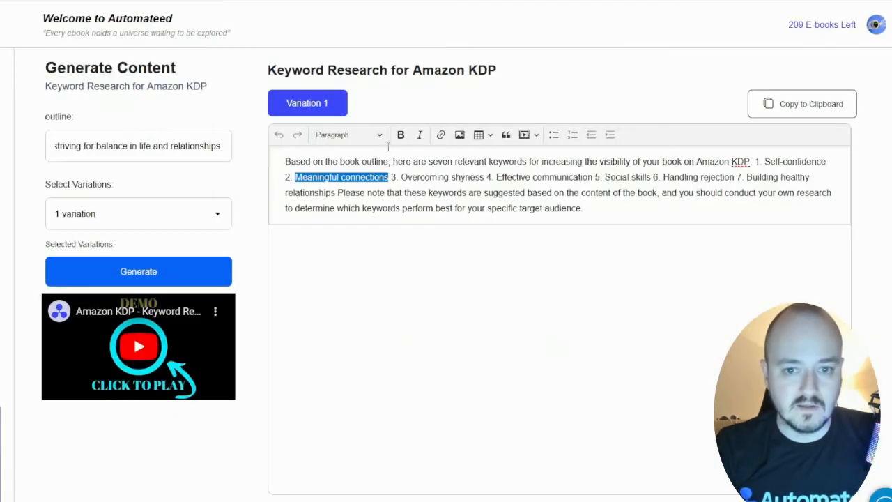
pyautogui.moveTo(403, 177); pyautogui.dragTo(487, 178)
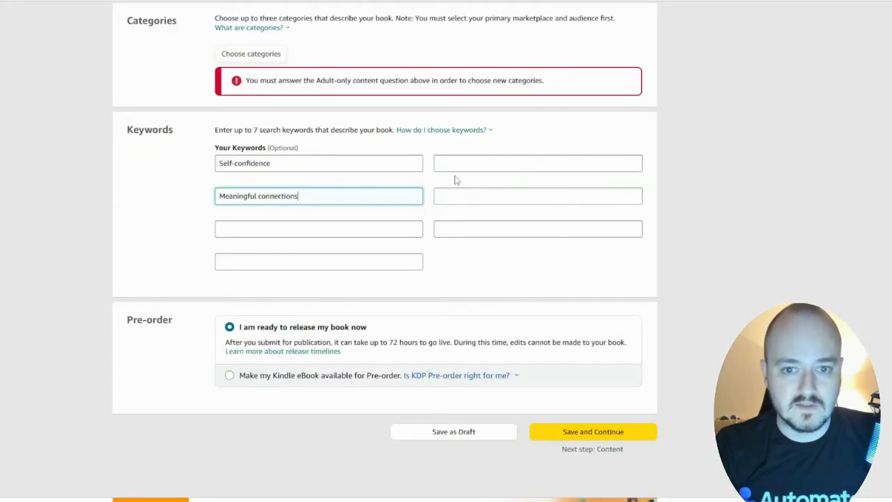
pyautogui.click(446, 164)
pyautogui.hotkey('ctrl', 'v')
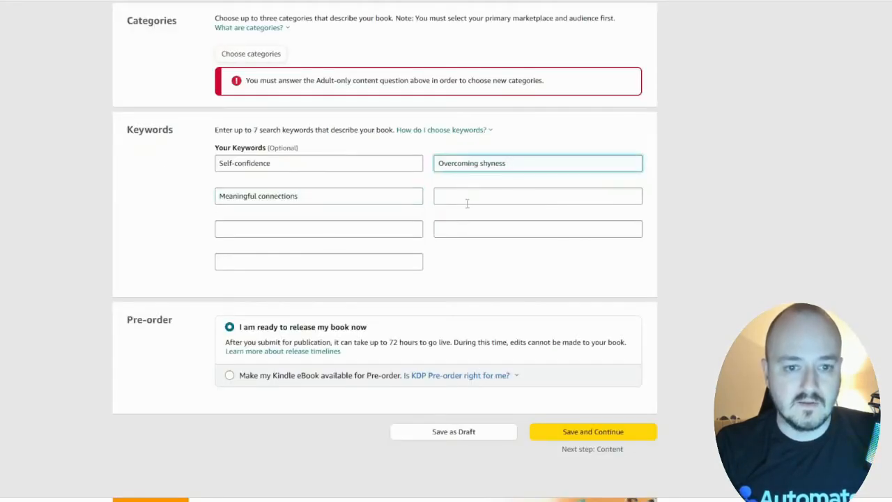
# Review the Kindle eBook Details form from the Language and Book Title sections down to Keywords and Pre-order.
pyautogui.scroll(7, 364, 260)
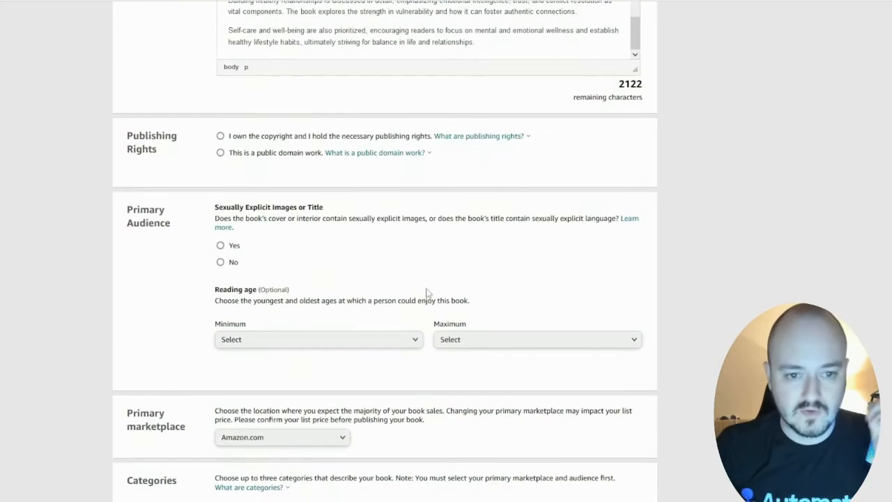
pyautogui.scroll(-5, 428, 294)
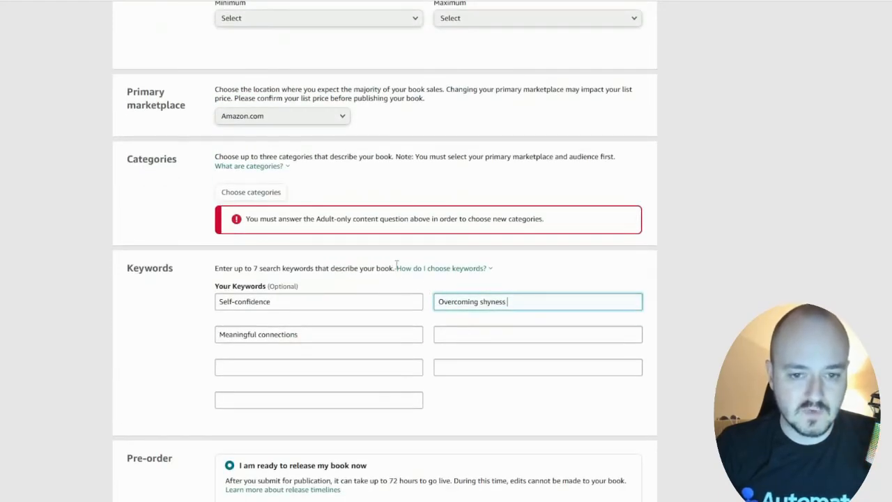
pyautogui.scroll(20, 348, 258)
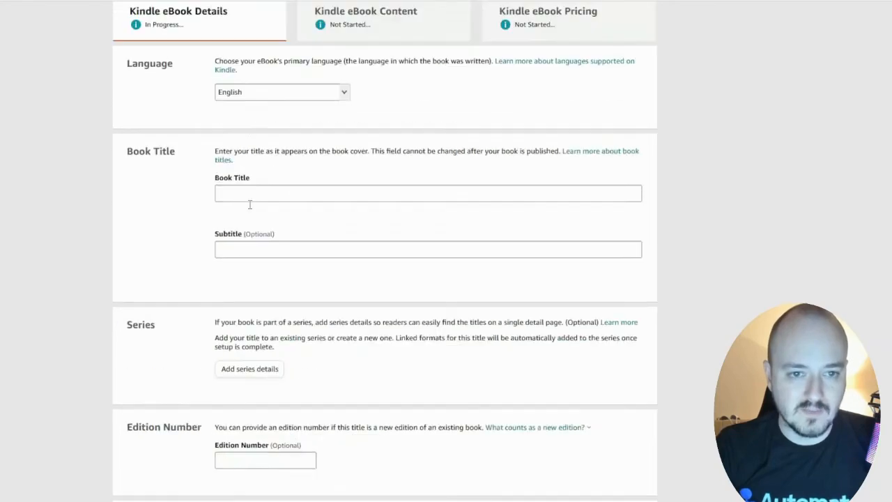
pyautogui.scroll(3, 249, 204)
pyautogui.scroll(-20, 317, 198)
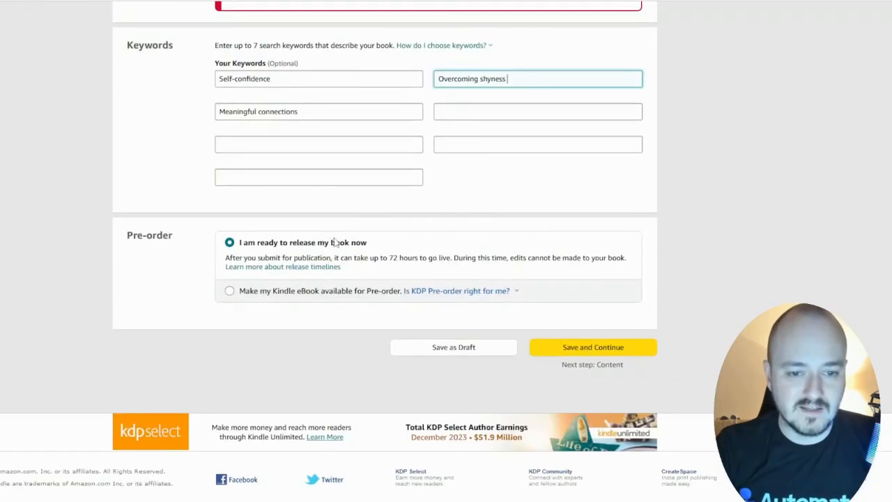
# Go through the four empty KDP keyword fields and check the remaining generated keywords, from Effective communication onward, in Automateed.
pyautogui.click(357, 146)
pyautogui.click(474, 113)
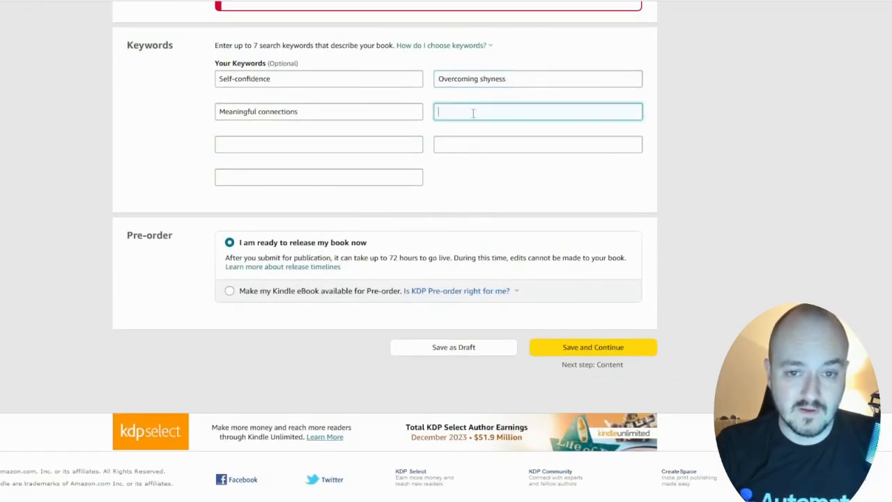
pyautogui.click(466, 142)
pyautogui.click(408, 142)
pyautogui.click(379, 178)
pyautogui.click(466, 143)
pyautogui.click(474, 112)
pyautogui.click(318, 144)
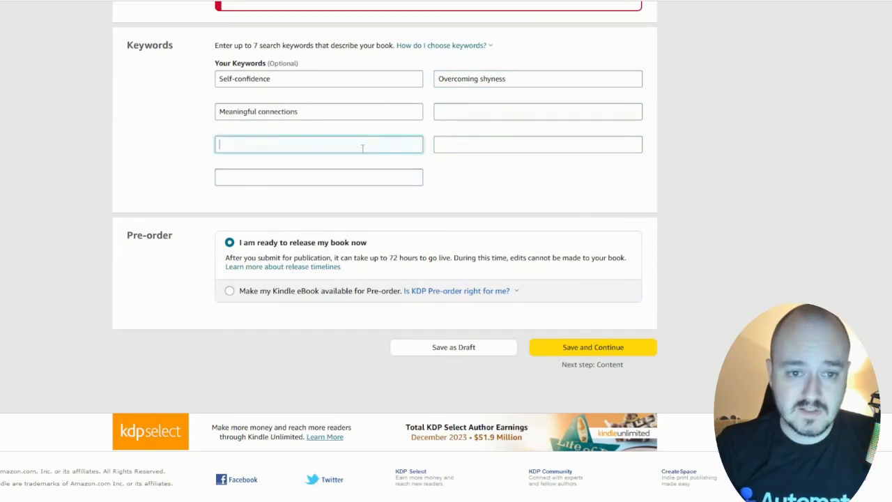
pyautogui.click(353, 177)
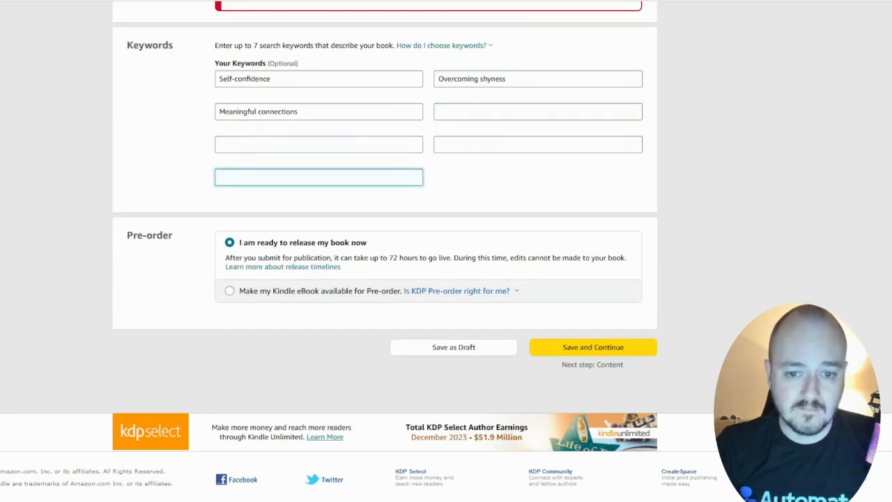
pyautogui.click(237, 1)
pyautogui.moveTo(493, 177); pyautogui.dragTo(600, 177)
pyautogui.click(629, 177)
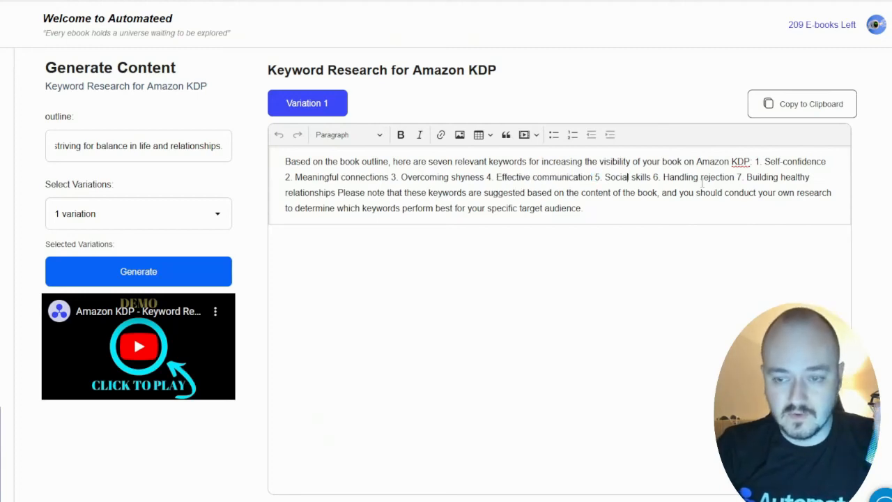
# Return to the Automateed dashboard and browse the suggested copywriting, SEO, YouTube marketing and Twitter marketing generators.
pyautogui.click(2, 185)
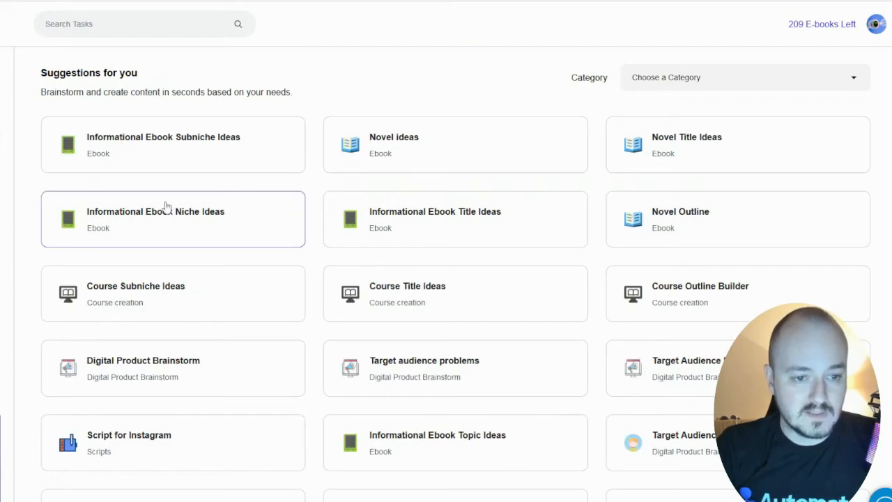
pyautogui.scroll(-15, 561, 342)
pyautogui.scroll(5, 562, 342)
pyautogui.scroll(-5, 562, 346)
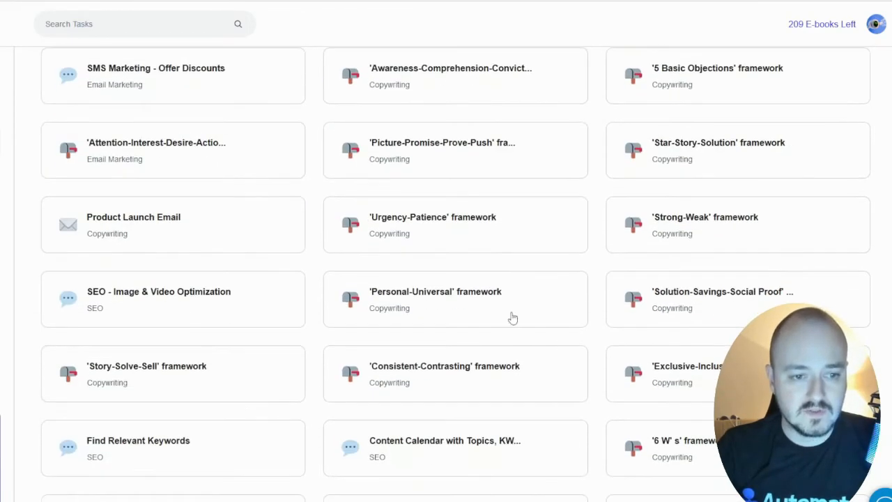
pyautogui.scroll(-5, 500, 173)
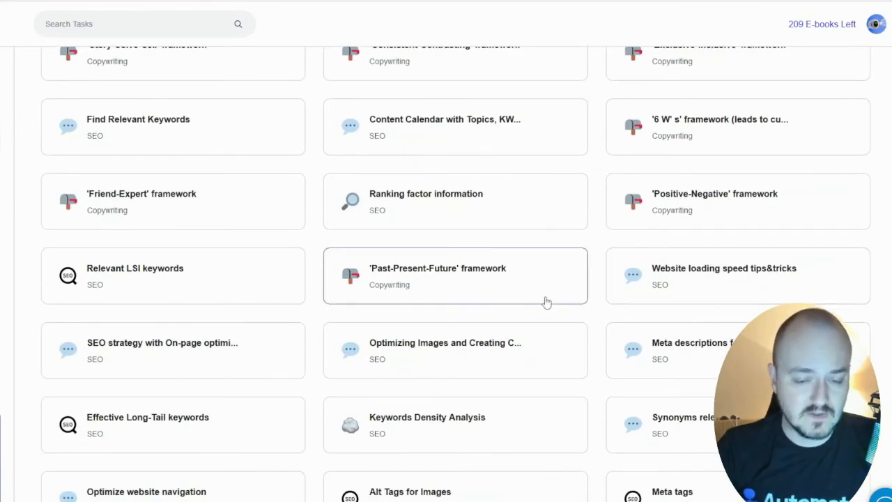
pyautogui.scroll(-5, 478, 310)
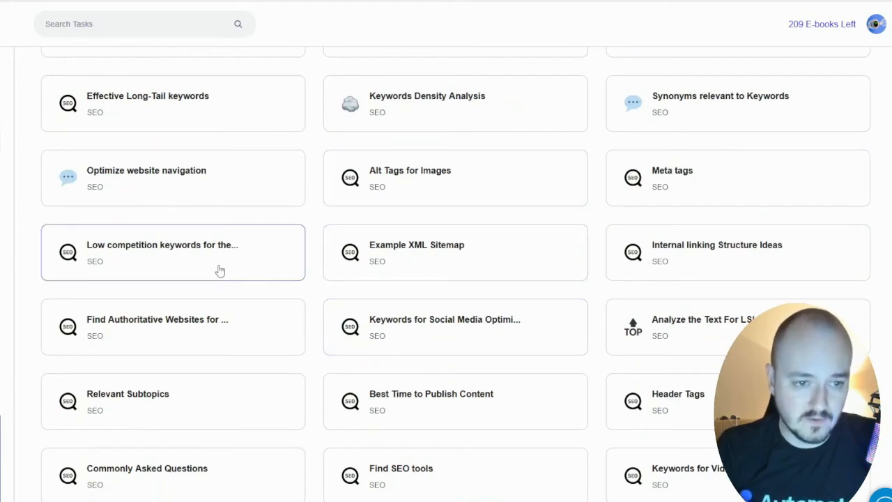
pyautogui.scroll(-5, 232, 276)
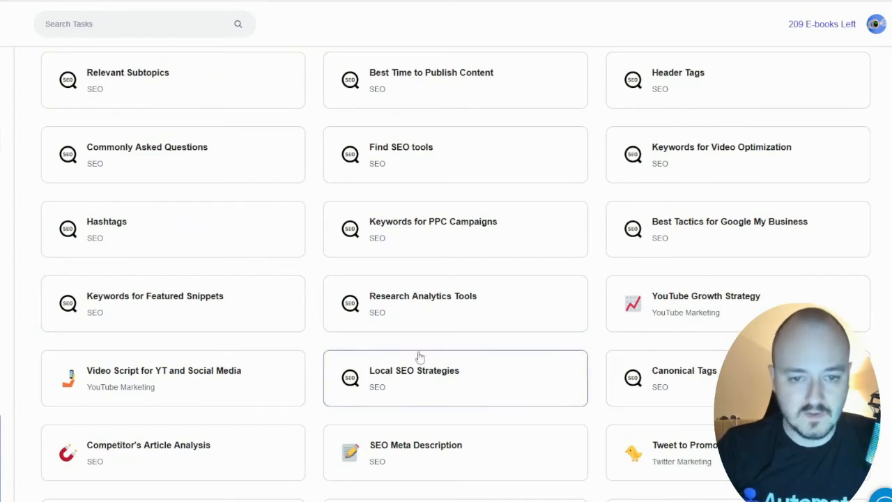
pyautogui.scroll(5, 405, 202)
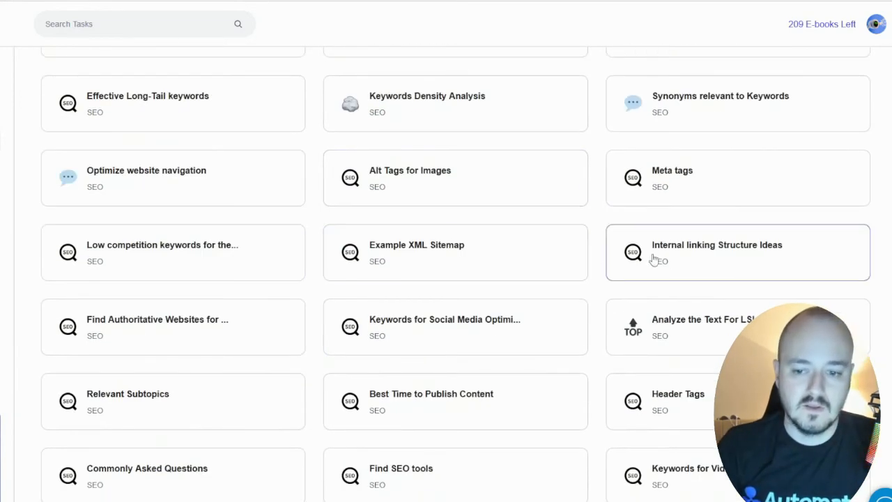
pyautogui.scroll(-5, 653, 258)
pyautogui.scroll(-5, 653, 260)
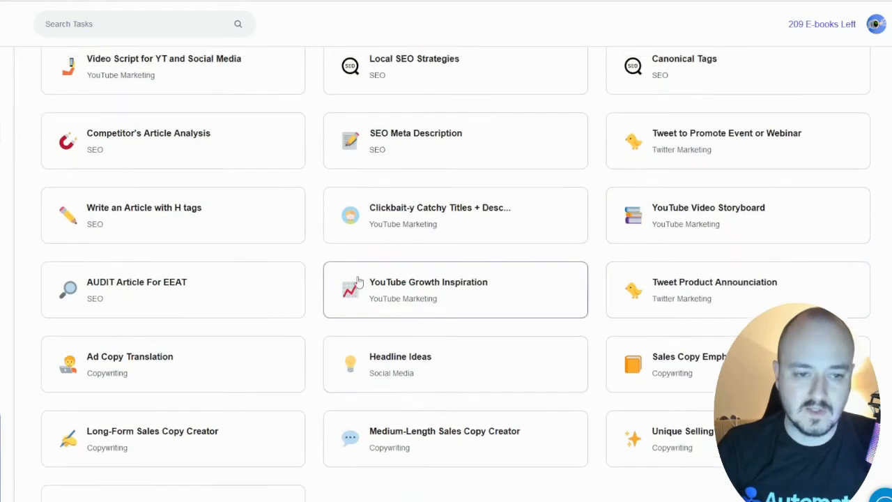
pyautogui.scroll(-5, 391, 321)
pyautogui.scroll(10, 358, 281)
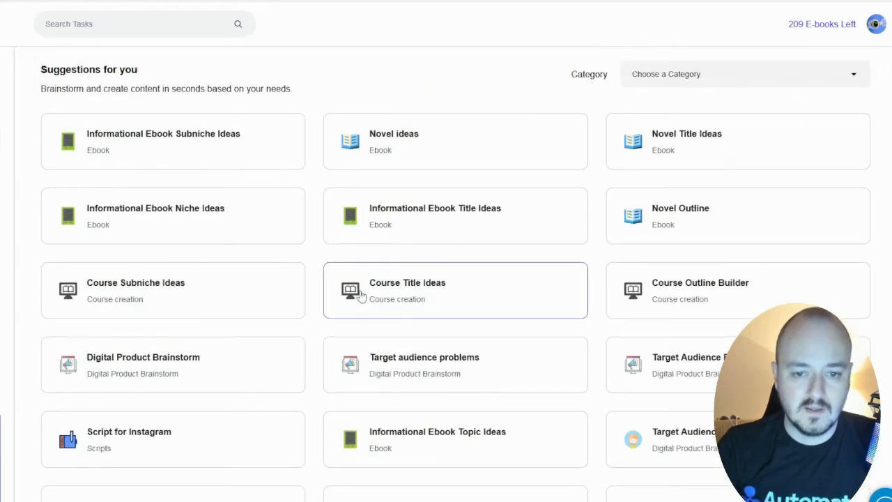
# View the generated ebook "Empowerment Through Understanding: Navigating Trauma And Correctional Reintegration" and return to the list of all books.
pyautogui.click(447, 297)
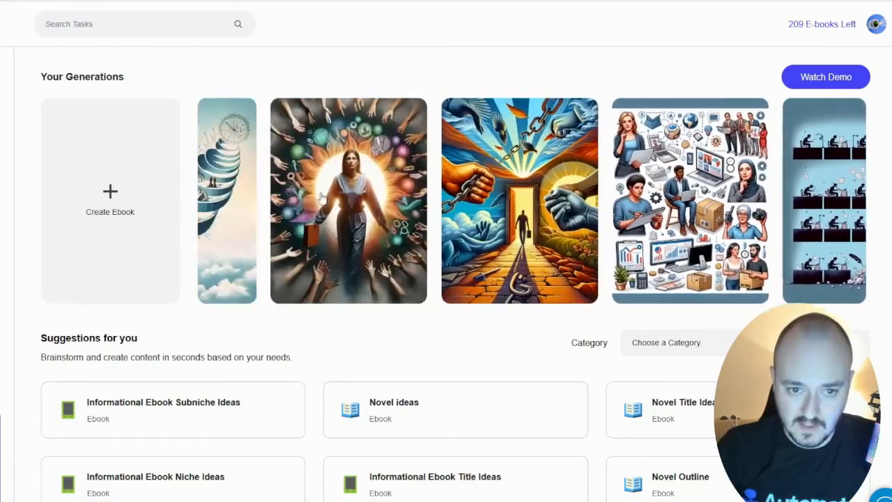
pyautogui.click(278, 201)
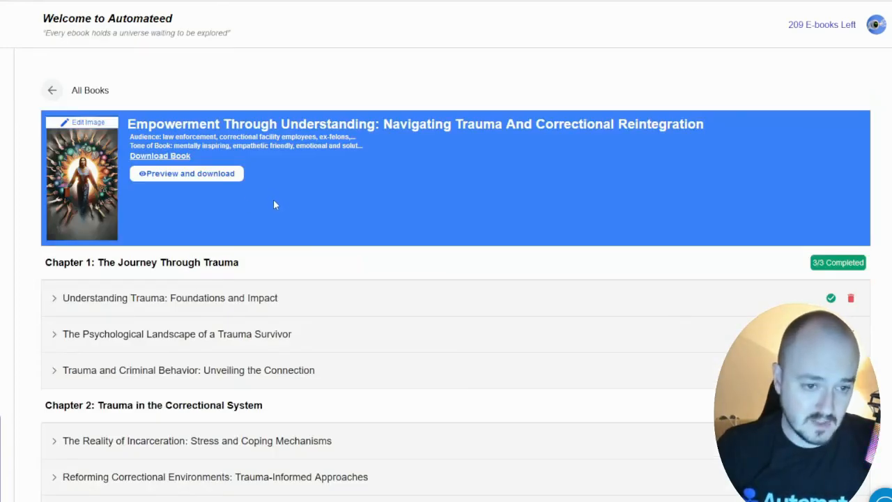
pyautogui.click(52, 91)
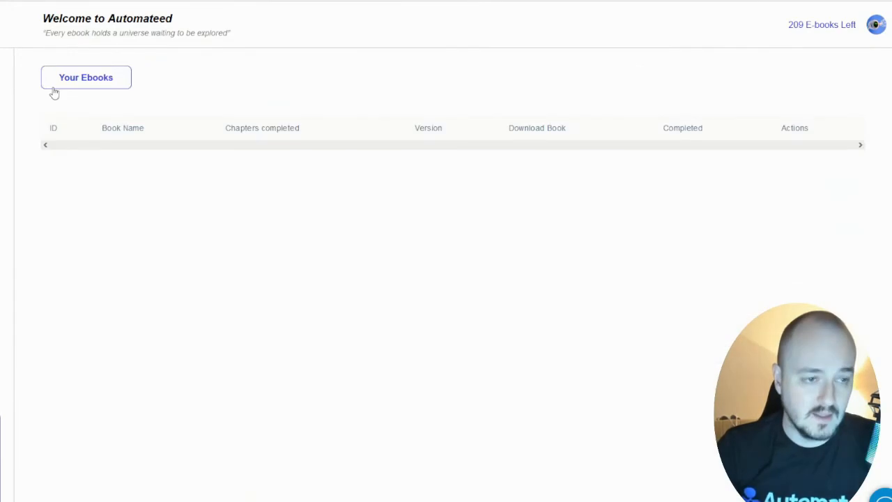
# Go back to the dashboard and look through the ebook, course creation and Amazon KDP generators among the suggestions.
pyautogui.scroll(-4, 126, 159)
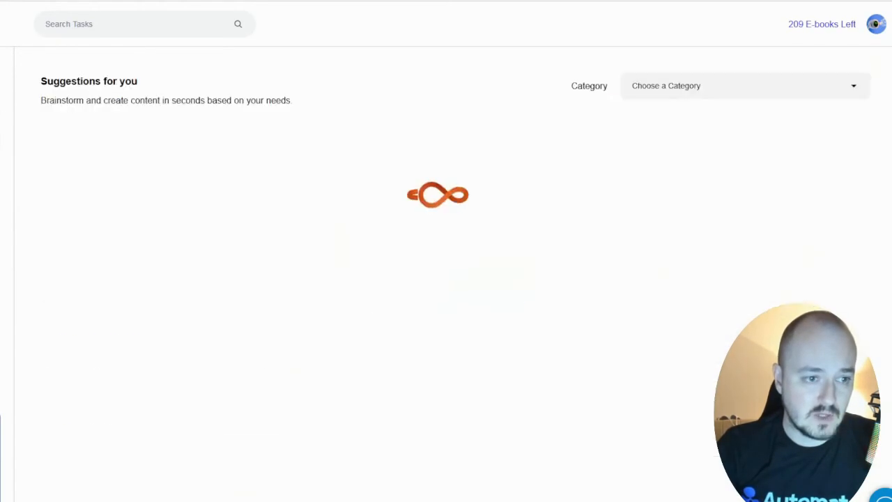
pyautogui.scroll(-5, 418, 203)
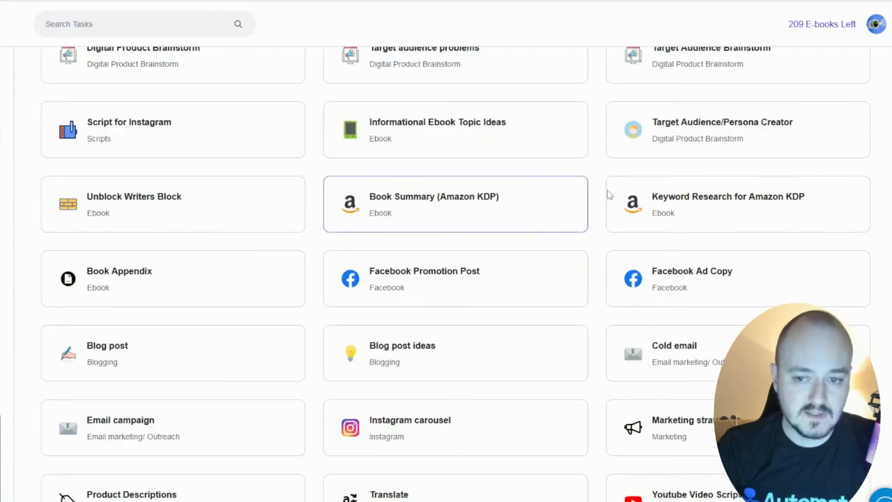
pyautogui.scroll(5, 500, 256)
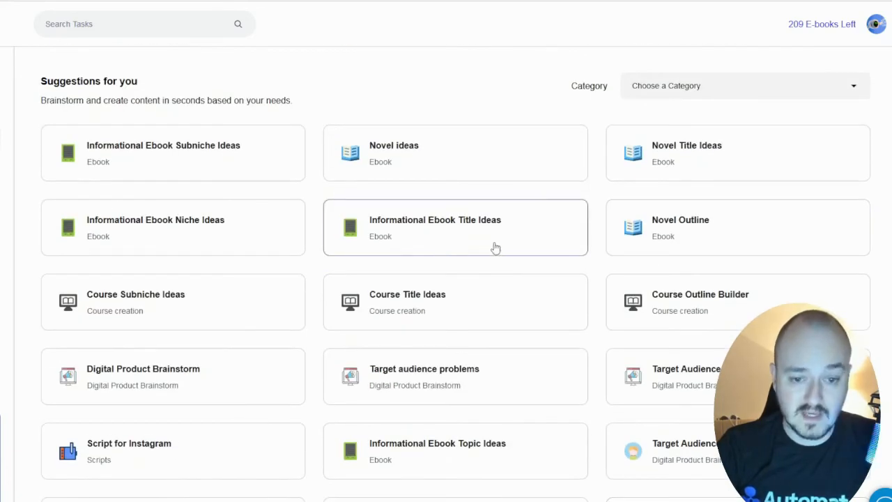
# Browse the suggested generators from the ebook and course ideas down to the blogging, email, marketing, translation and LinkedIn tools.
pyautogui.scroll(-5, 494, 247)
pyautogui.scroll(5, 495, 247)
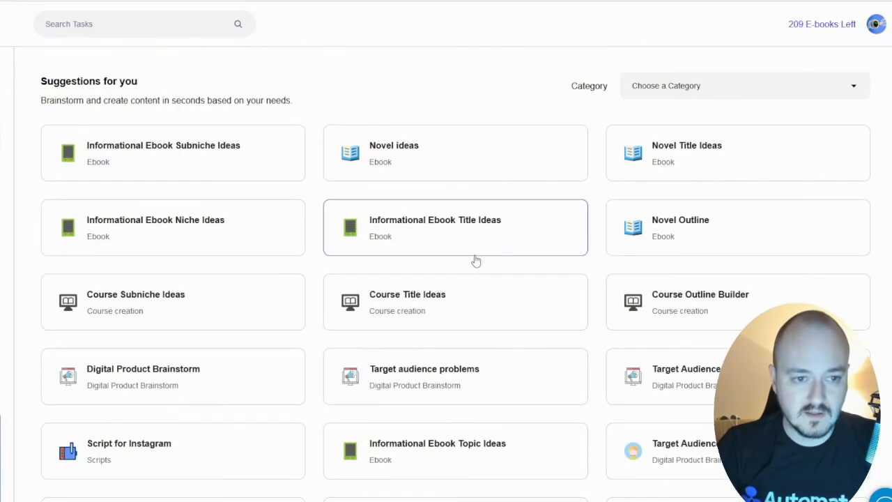
pyautogui.scroll(-5, 504, 252)
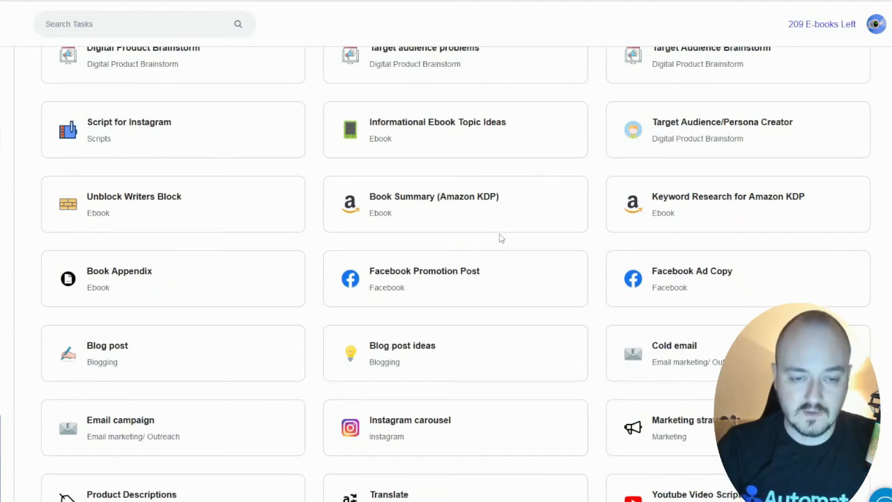
pyautogui.scroll(5, 499, 239)
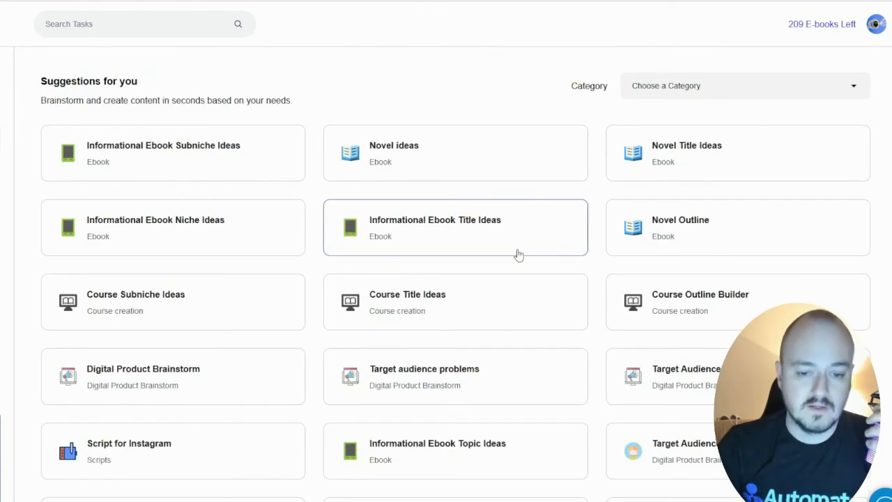
pyautogui.scroll(-5, 518, 255)
pyautogui.scroll(-10, 515, 254)
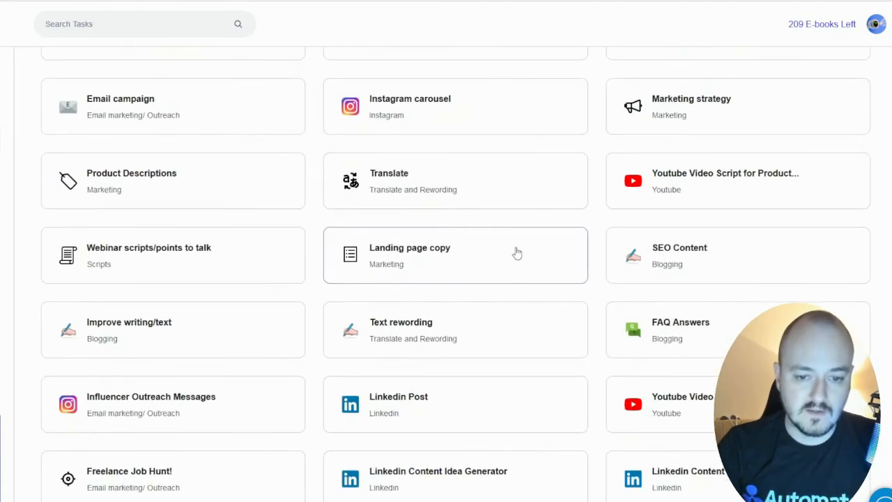
pyautogui.scroll(10, 508, 255)
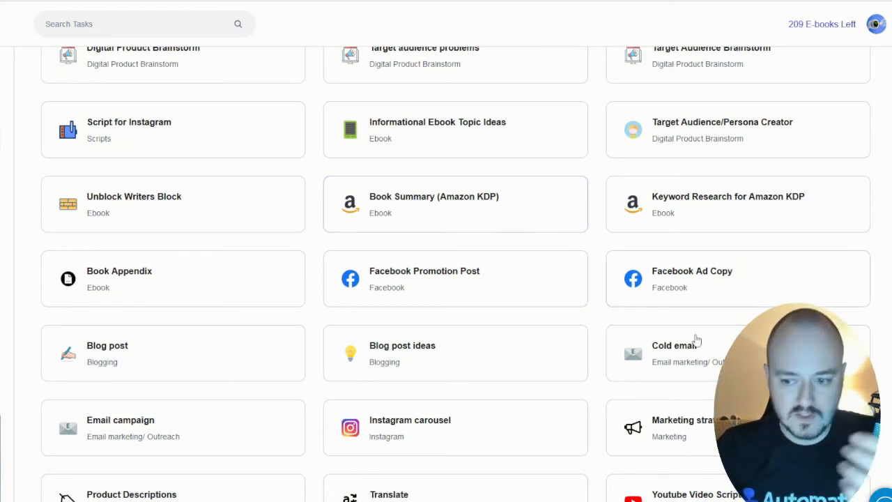
# Open the Message us support chat to view it, close it and return to the start of the suggestions.
pyautogui.click(886, 498)
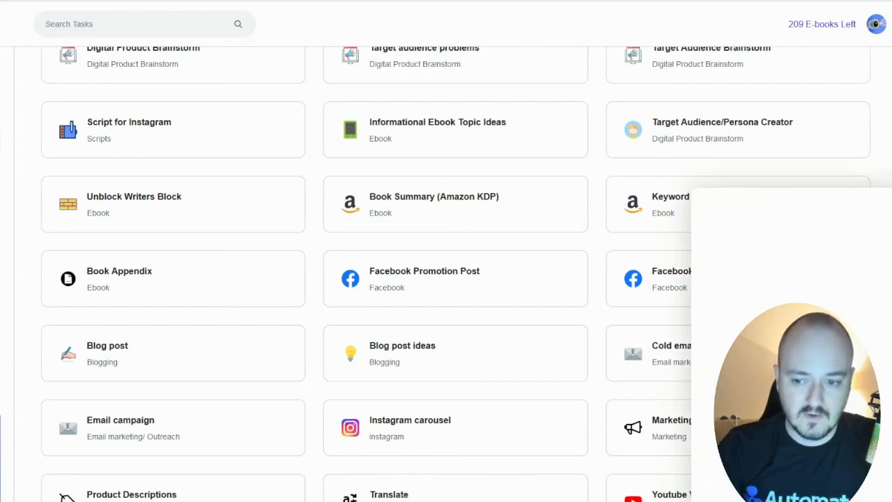
pyautogui.click(889, 203)
pyautogui.click(887, 497)
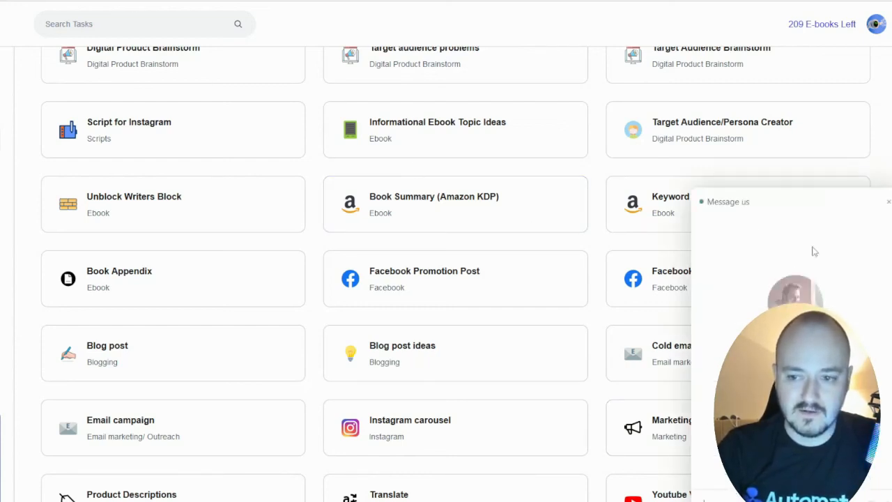
pyautogui.click(889, 203)
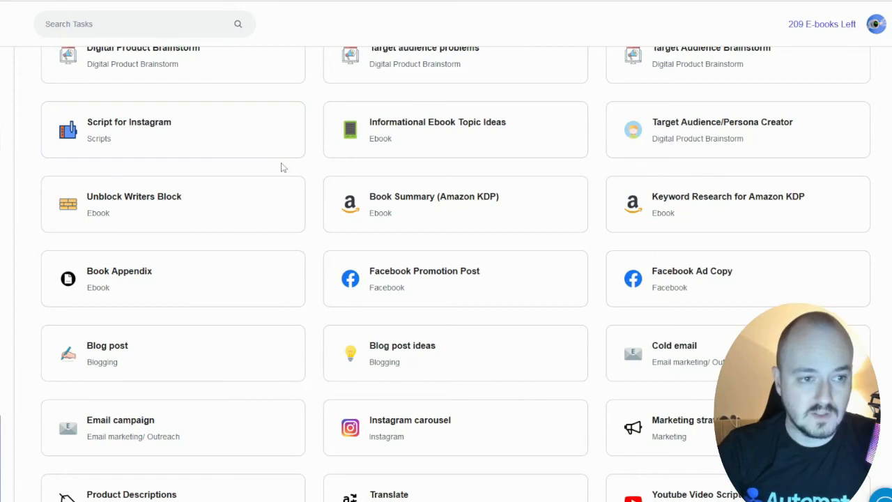
pyautogui.scroll(5, 282, 165)
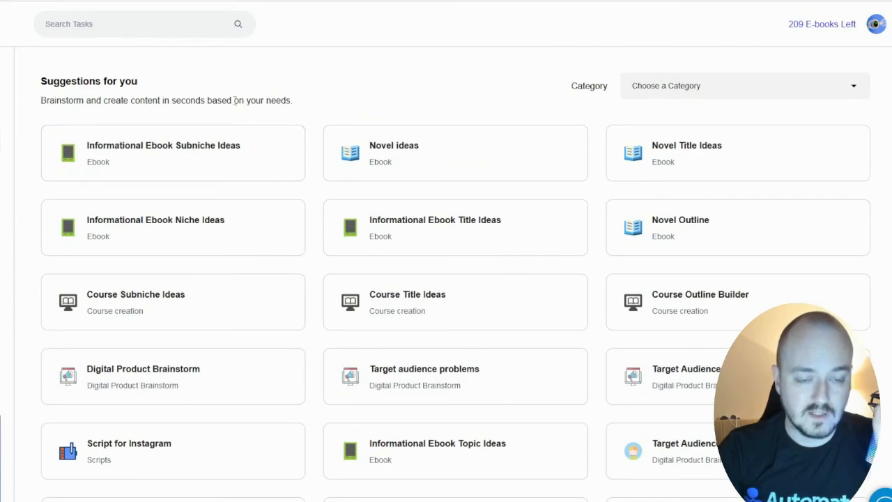